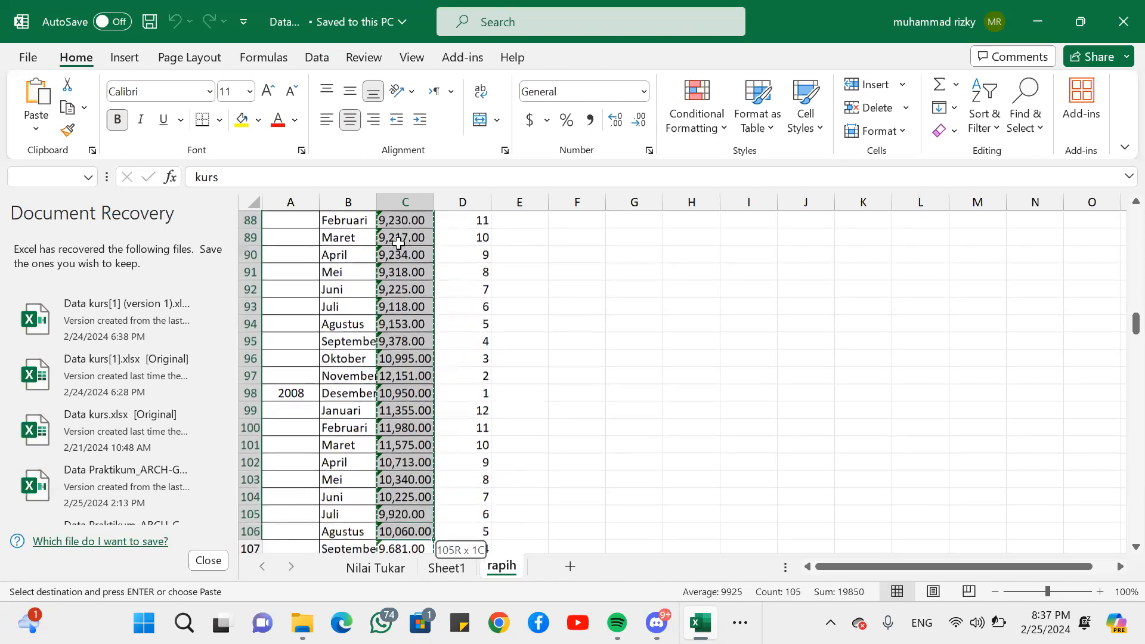
# - Extend the selection of the kurs column from its header in C2 down to the December 2023 value in C278
pyautogui.hotkey('shift', 'Down')
pyautogui.hotkey('shift', 'Down')
pyautogui.hotkey('shift', 'Down')
pyautogui.hotkey('shift', 'Down')
pyautogui.hotkey('shift', 'Down')
pyautogui.hotkey('shift', 'Down')
pyautogui.hotkey('shift', 'Down')
pyautogui.hotkey('shift', 'Down')
pyautogui.hotkey('shift', 'Down')
pyautogui.hotkey('shift', 'Down')
pyautogui.hotkey('shift', 'Down')
pyautogui.hotkey('shift', 'Down')
pyautogui.hotkey('shift', 'Down')
pyautogui.hotkey('shift', 'Down')
pyautogui.hotkey('shift', 'Down')
pyautogui.hotkey('shift', 'Down')
pyautogui.hotkey('shift', 'Down')
pyautogui.hotkey('shift', 'Down')
pyautogui.hotkey('shift', 'Down')
pyautogui.hotkey('shift', 'Down')
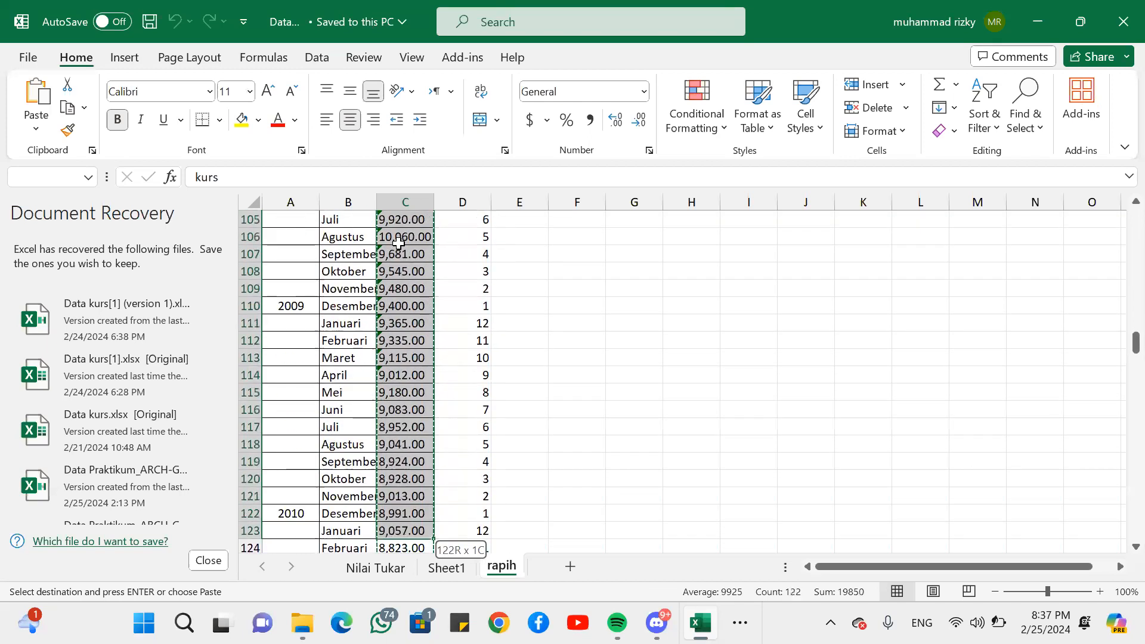
pyautogui.hotkey('shift', 'Down')
pyautogui.hotkey('shift', 'Down')
pyautogui.hotkey('shift', 'Down')
pyautogui.hotkey('shift', 'Down')
pyautogui.hotkey('shift', 'Down')
pyautogui.hotkey('shift', 'Down')
pyautogui.hotkey('shift', 'Down')
pyautogui.hotkey('shift', 'Down')
pyautogui.hotkey('shift', 'Down')
pyautogui.hotkey('shift', 'Down')
pyautogui.hotkey('shift', 'Down')
pyautogui.hotkey('shift', 'Down')
pyautogui.hotkey('shift', 'Down')
pyautogui.hotkey('shift', 'Down')
pyautogui.hotkey('shift', 'Down')
pyautogui.hotkey('shift', 'Down')
pyautogui.hotkey('shift', 'Down')
pyautogui.hotkey('shift', 'Down')
pyautogui.hotkey('shift', 'Down')
pyautogui.hotkey('shift', 'Down')
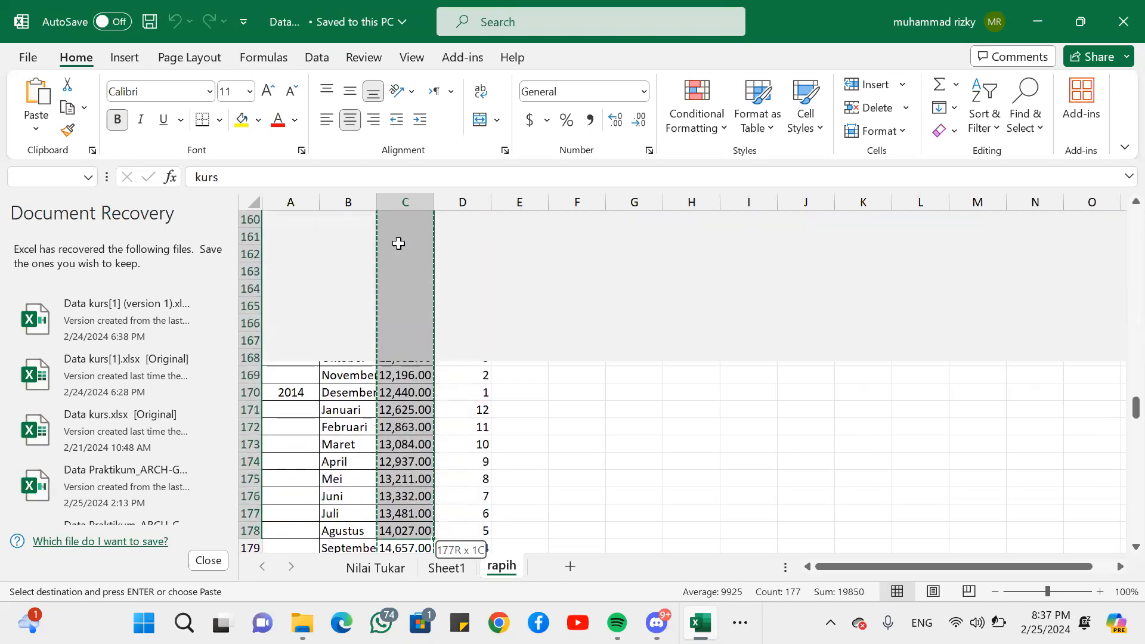
pyautogui.hotkey('shift', 'Down')
pyautogui.hotkey('shift', 'Down')
pyautogui.hotkey('shift', 'Down')
pyautogui.hotkey('shift', 'Down')
pyautogui.hotkey('shift', 'Down')
pyautogui.hotkey('shift', 'Down')
pyautogui.hotkey('shift', 'Down')
pyautogui.hotkey('shift', 'Down')
pyautogui.hotkey('shift', 'Down')
pyautogui.hotkey('shift', 'Down')
pyautogui.hotkey('shift', 'Down')
pyautogui.hotkey('shift', 'Down')
pyautogui.hotkey('shift', 'Down')
pyautogui.hotkey('shift', 'Down')
pyautogui.hotkey('shift', 'Down')
pyautogui.hotkey('shift', 'Down')
pyautogui.hotkey('shift', 'Down')
pyautogui.hotkey('shift', 'Down')
pyautogui.hotkey('shift', 'Down')
pyautogui.hotkey('shift', 'Down')
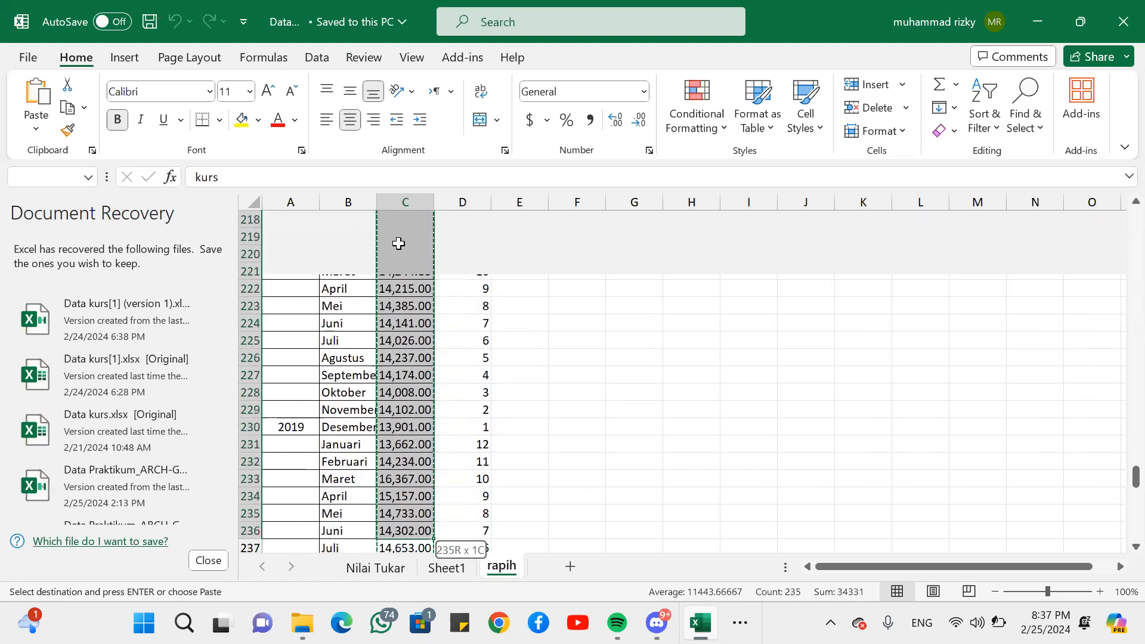
pyautogui.hotkey('shift', 'Down')
pyautogui.hotkey('shift', 'Down')
pyautogui.hotkey('shift', 'Down')
pyautogui.hotkey('shift', 'Down')
pyautogui.hotkey('shift', 'Down')
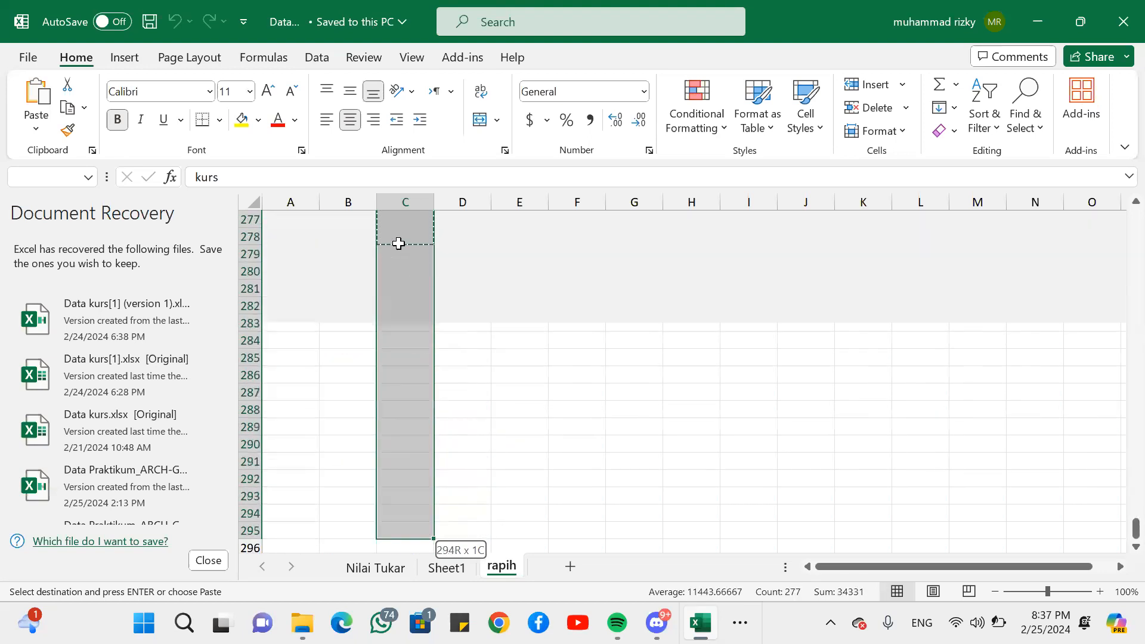
pyautogui.hotkey('shift', 'Up')
pyautogui.hotkey('shift', 'Up')
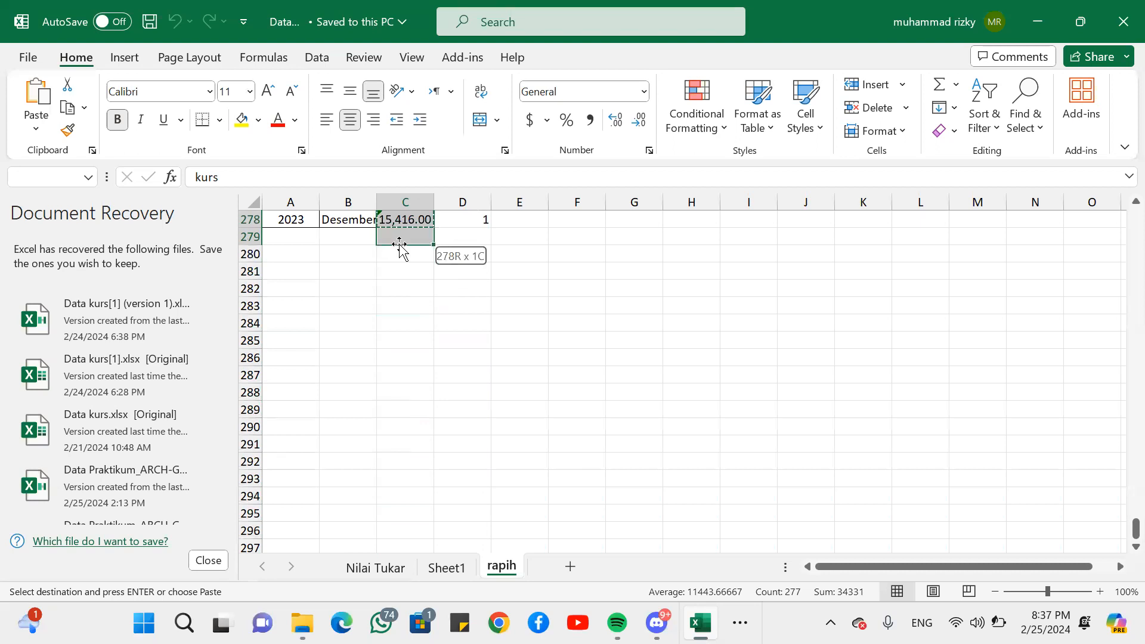
pyautogui.scroll(20, 399, 243)
pyautogui.scroll(15, 398, 243)
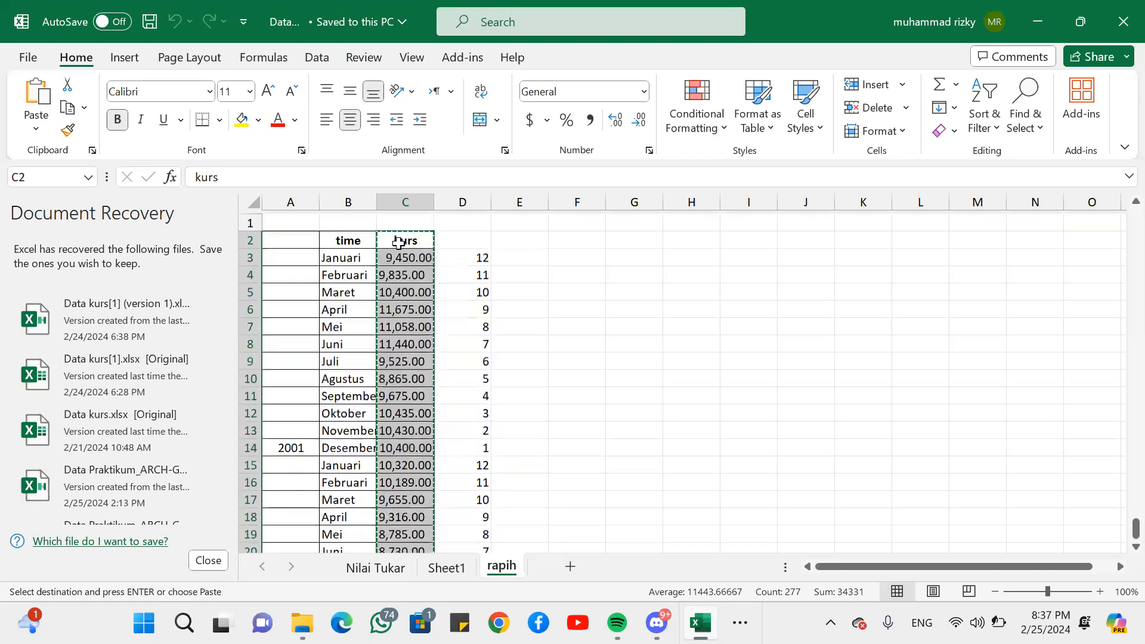
# - Switch to Stata/IC 15.1 and open the Data Editor in edit mode
pyautogui.click(740, 623)
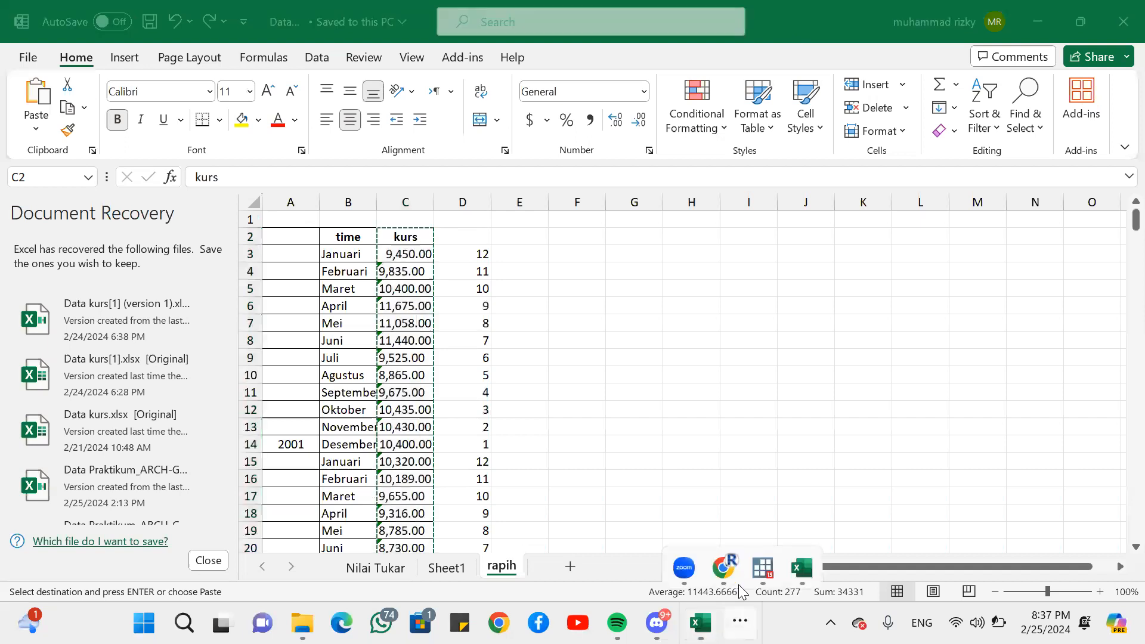
pyautogui.moveTo(763, 570)
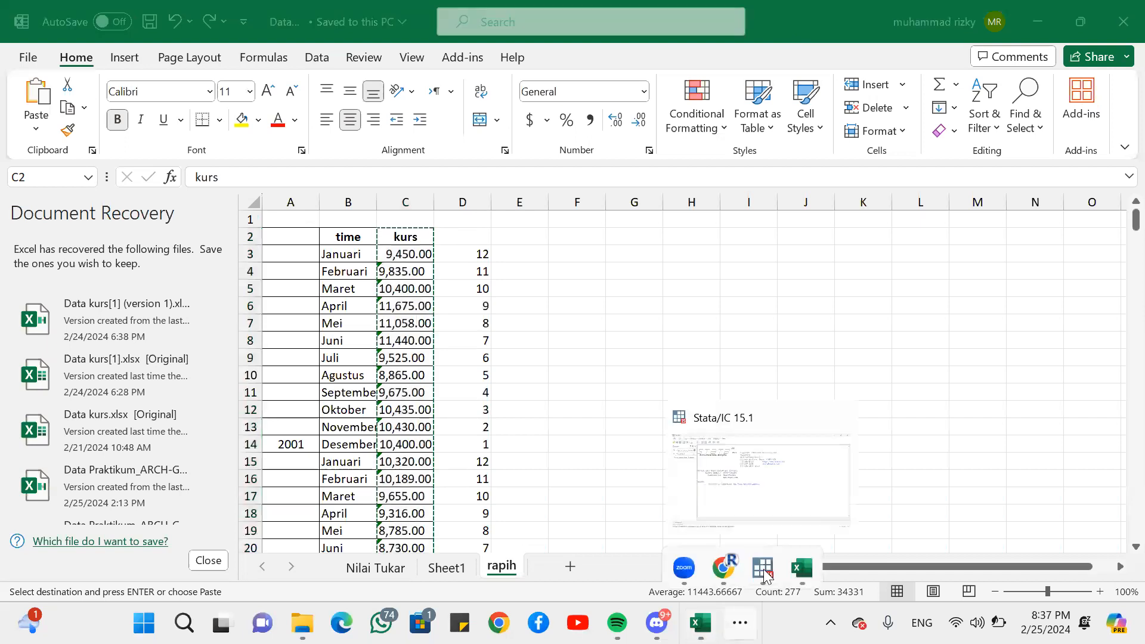
pyautogui.click(795, 485)
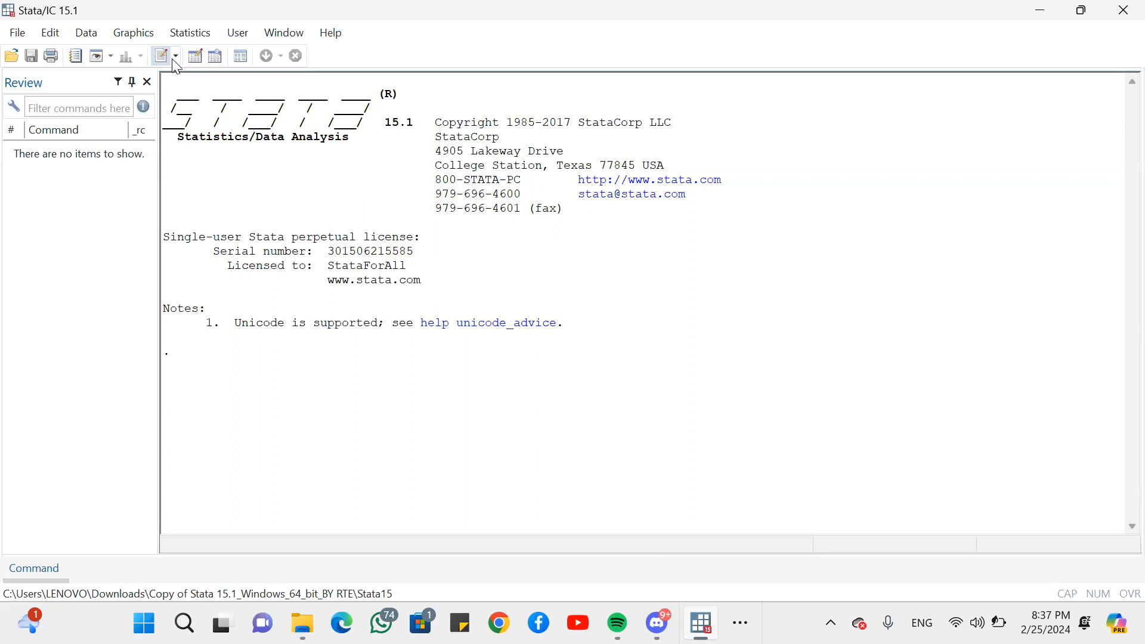
pyautogui.click(195, 55)
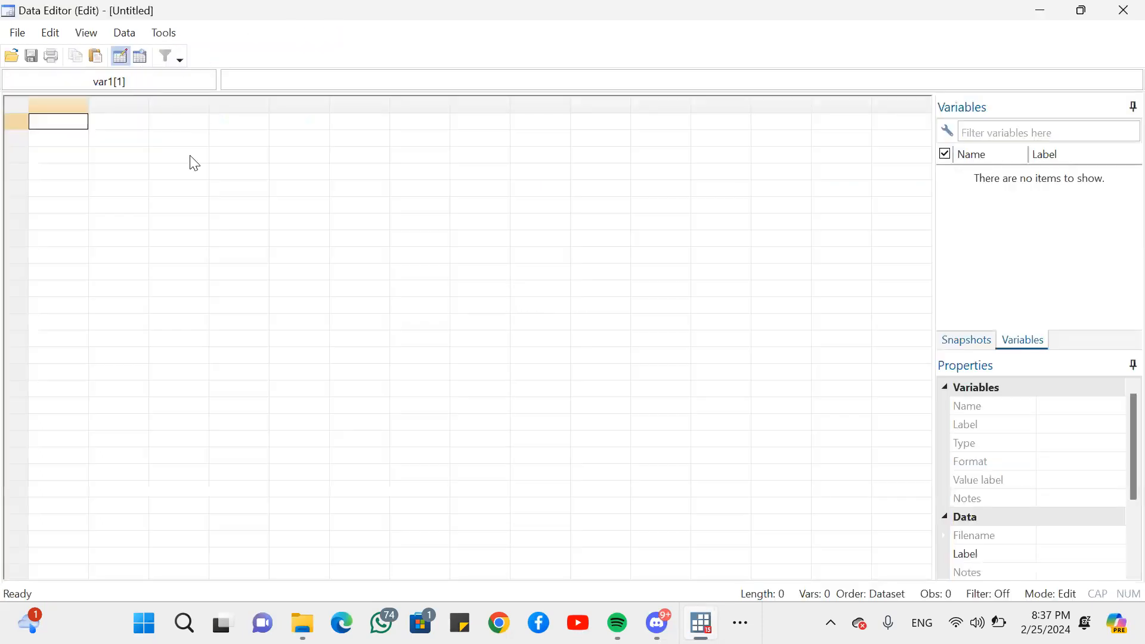
# - Paste the copied kurs column into the first cell of the empty dataset, treating the first row as variable names
pyautogui.rightClick(58, 123)
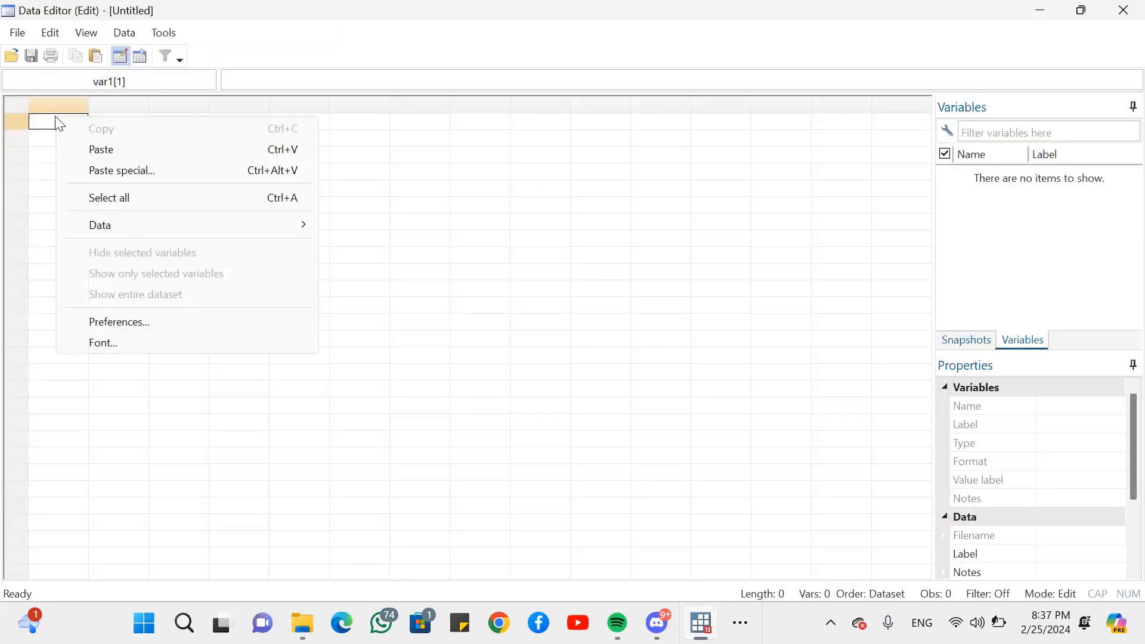
pyautogui.click(87, 149)
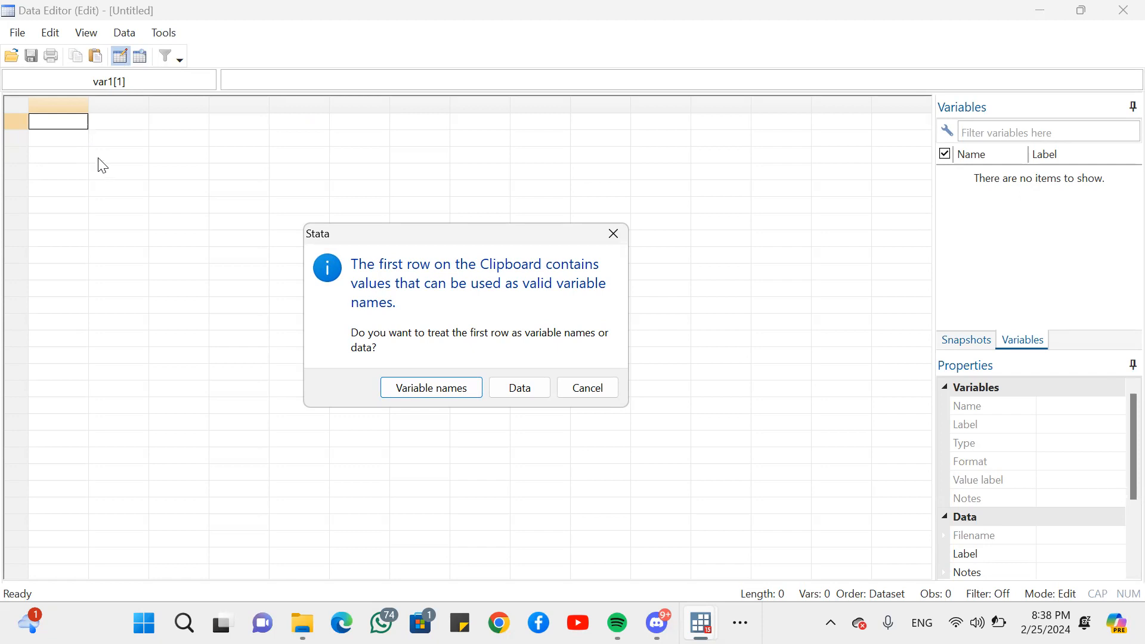
pyautogui.click(432, 400)
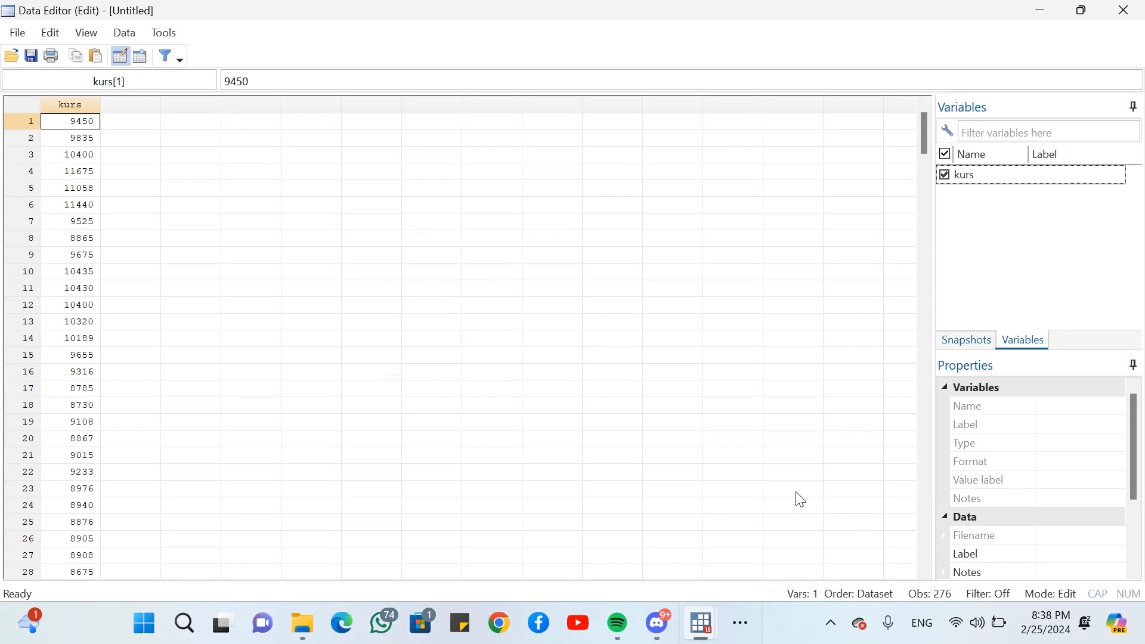
# - Generate a monthly time variable in the main Stata window with the command generate newt = tm(2001m1)+_n-1
pyautogui.moveTo(701, 623)
pyautogui.click(665, 564)
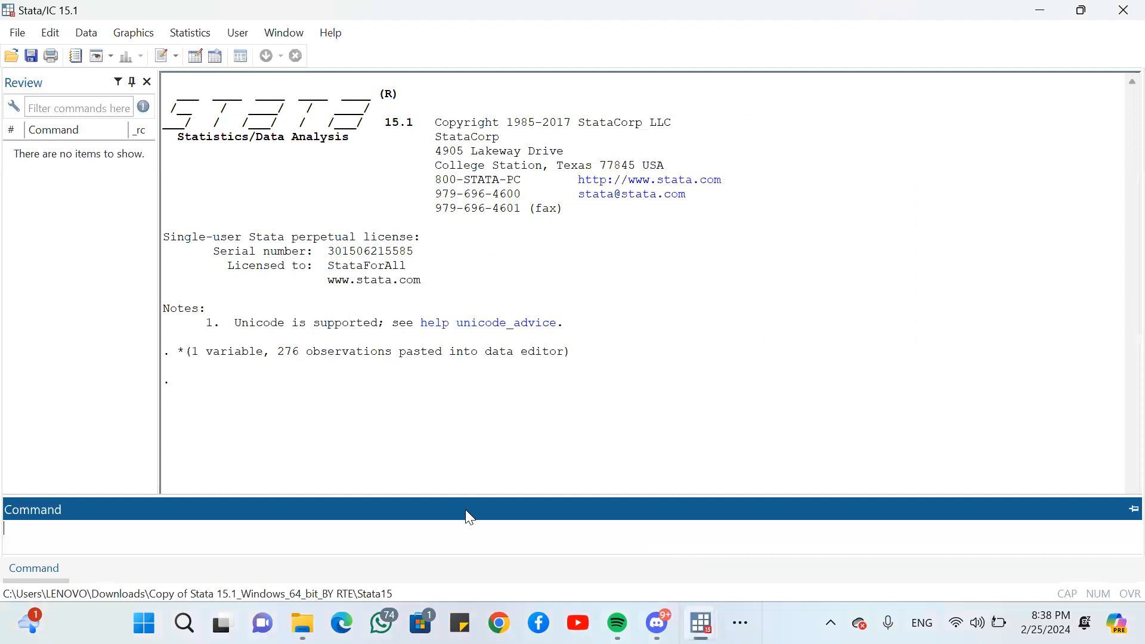
pyautogui.write('generate newt = tm(2001m1')
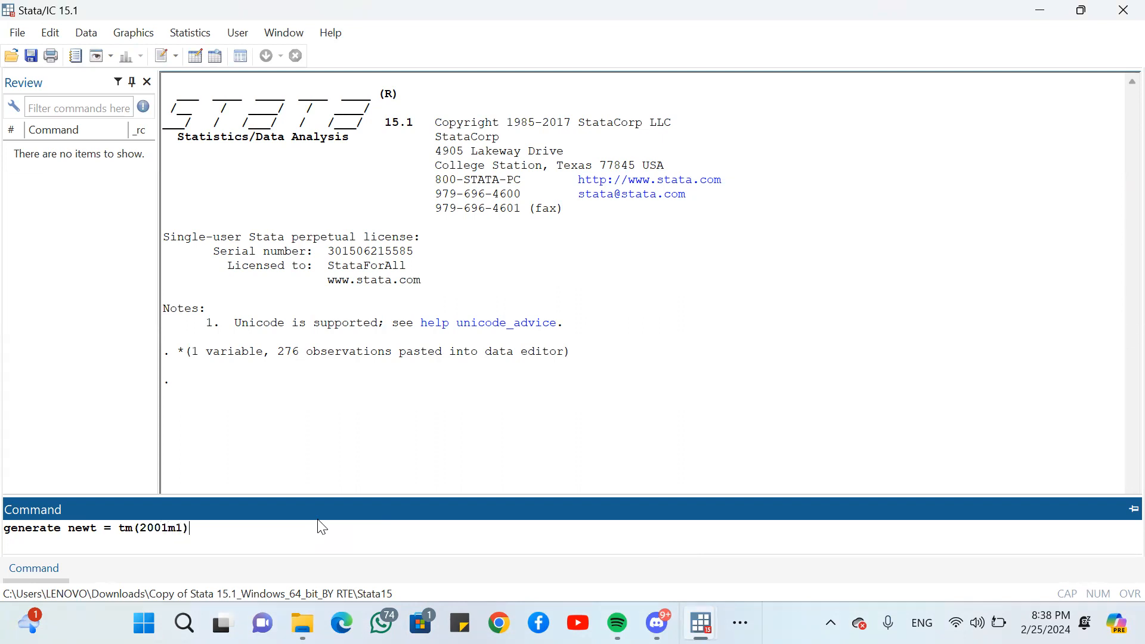
pyautogui.write(')+_n-1')
pyautogui.press('Return')
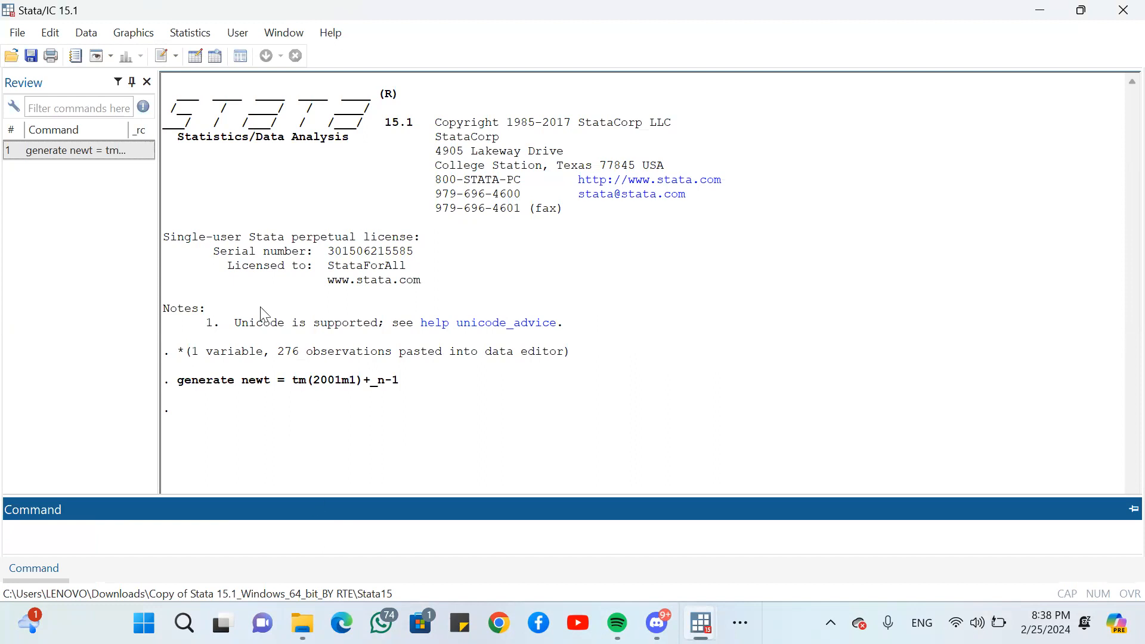
# - Set the display format of the newt variable to Monthly in the Data Editor
pyautogui.click(1040, 10)
pyautogui.click(125, 109)
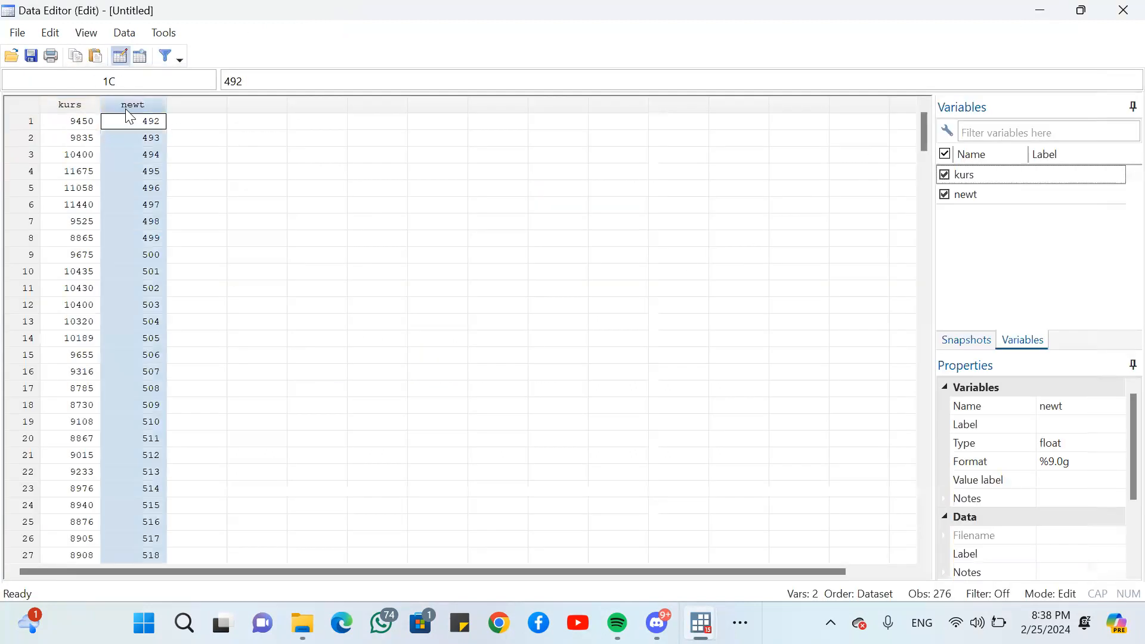
pyautogui.click(1091, 461)
pyautogui.click(1118, 462)
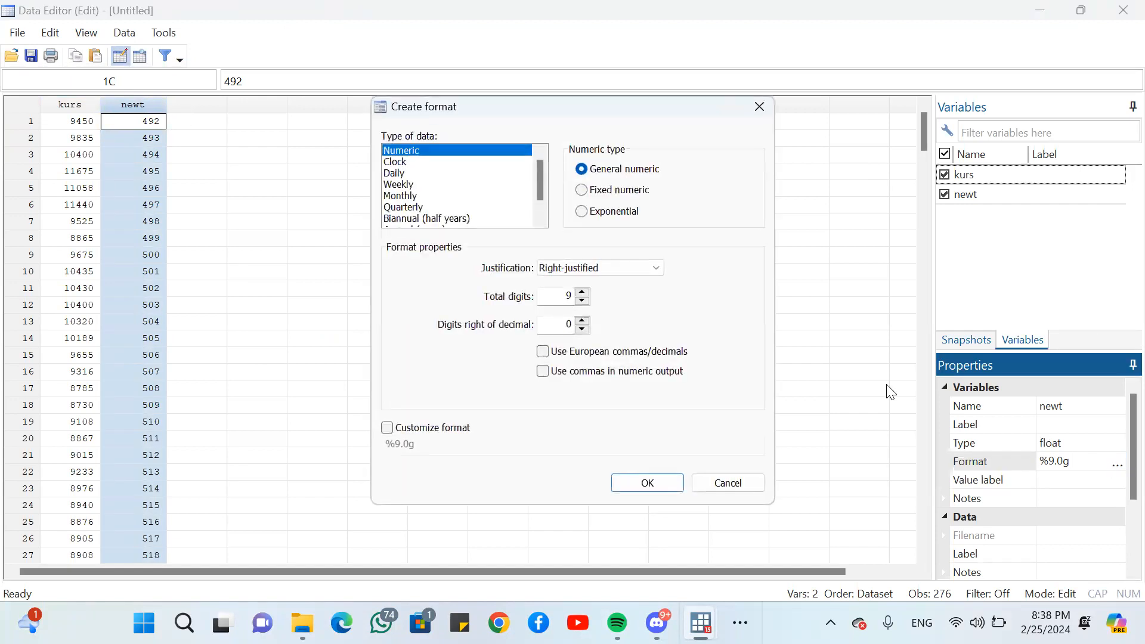
pyautogui.click(410, 197)
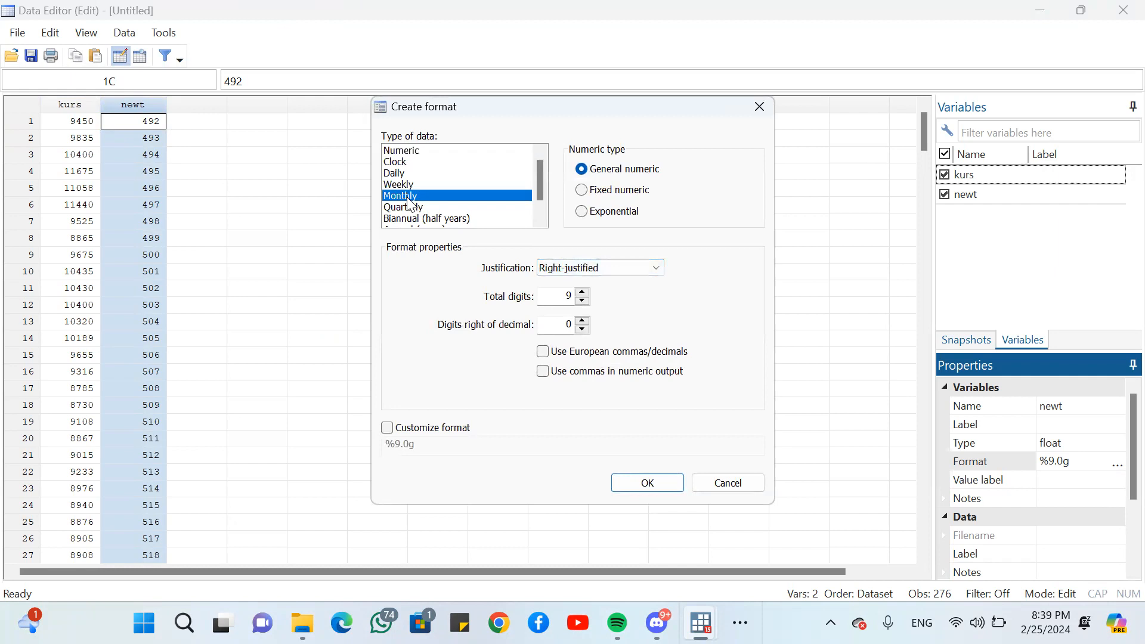
pyautogui.press('Return')
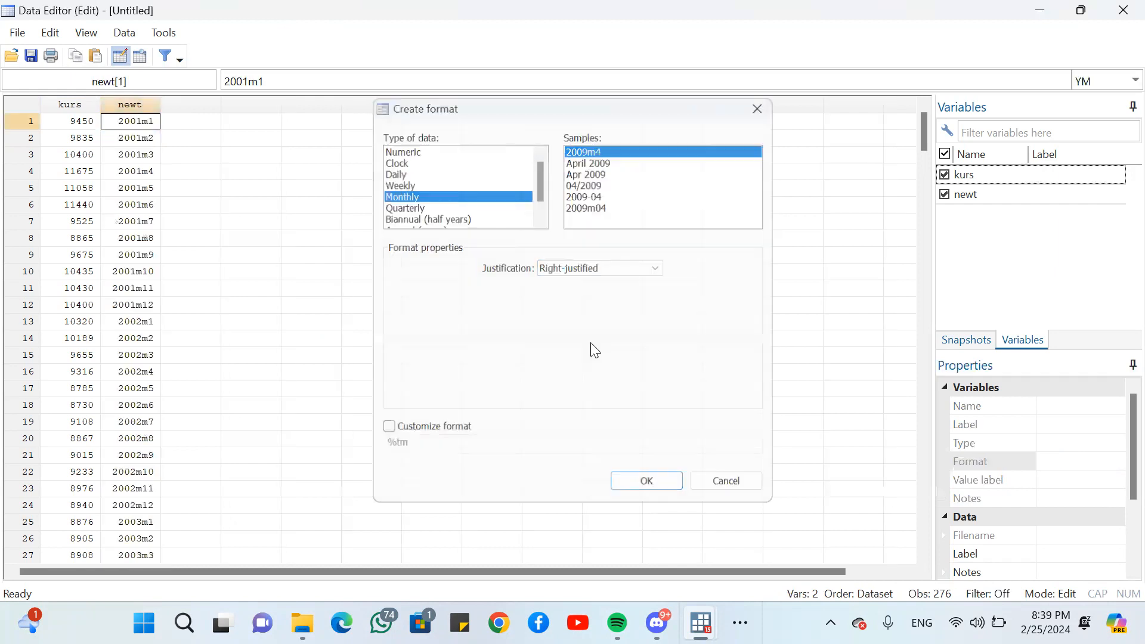
pyautogui.click(371, 221)
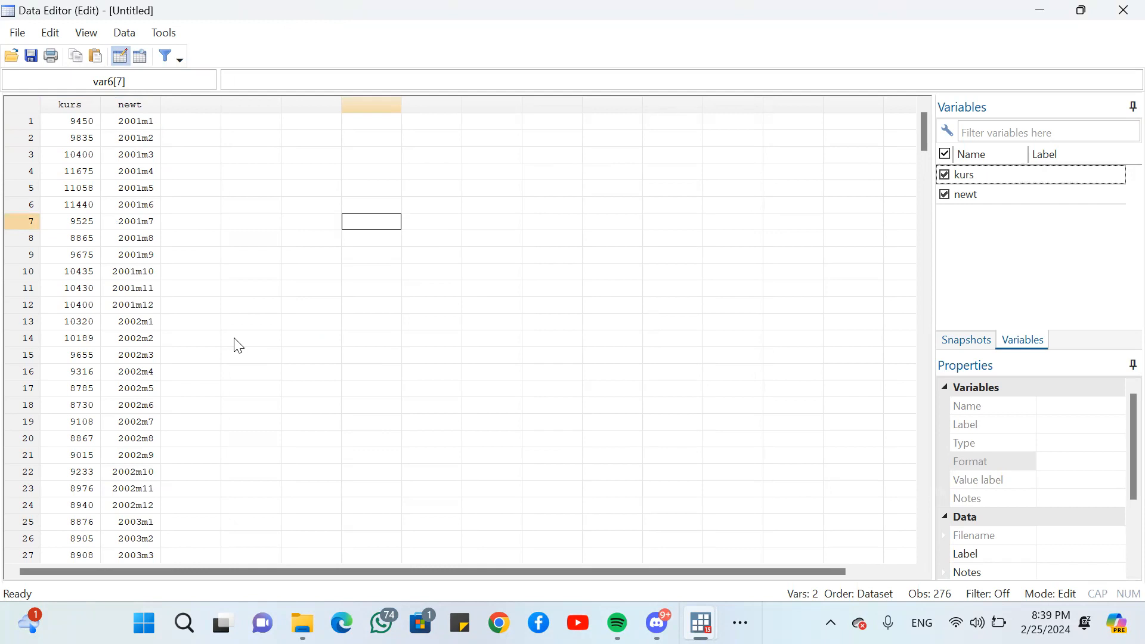
pyautogui.press('super+Right')
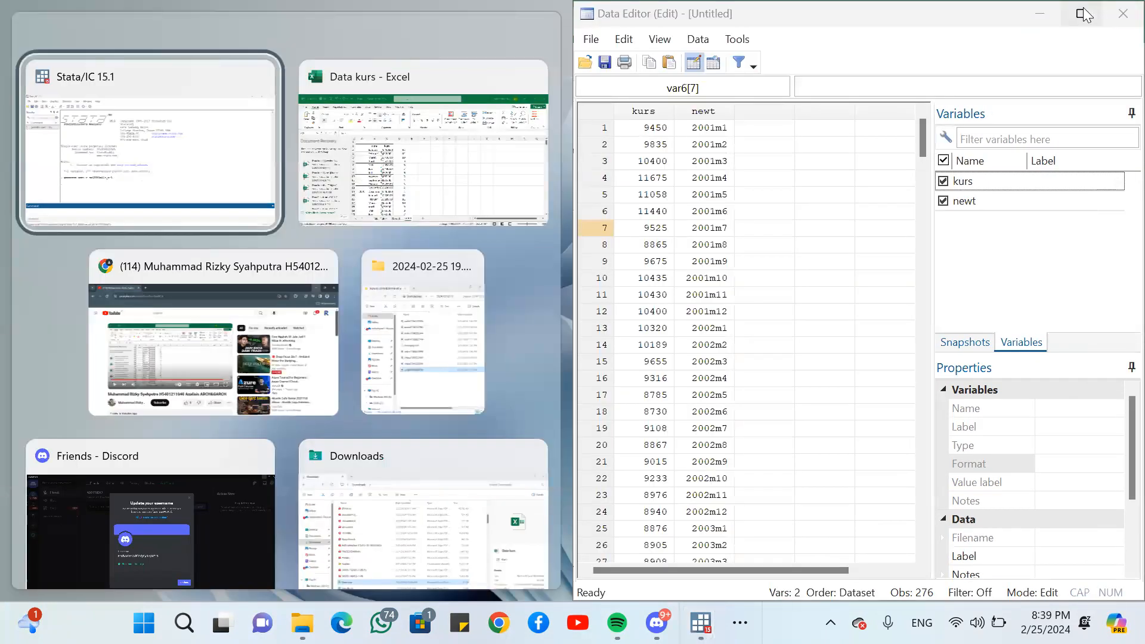
pyautogui.click(1081, 13)
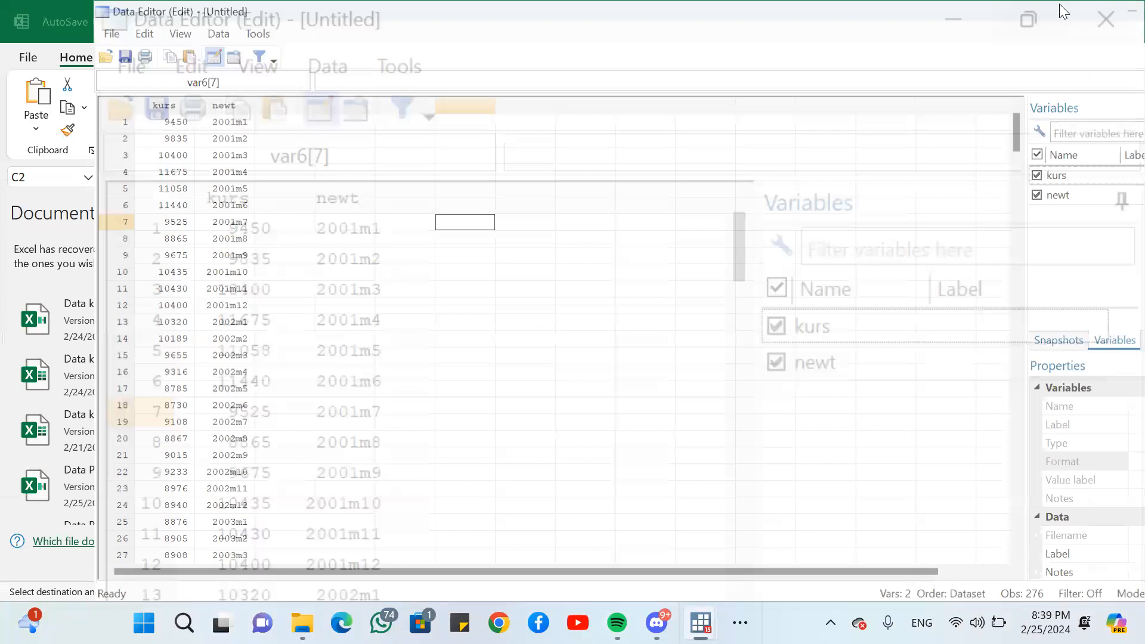
# - Try to draw a time-series line plot from the main Stata window with kurs as the Y variable
pyautogui.moveTo(656, 622)
pyautogui.moveTo(701, 623)
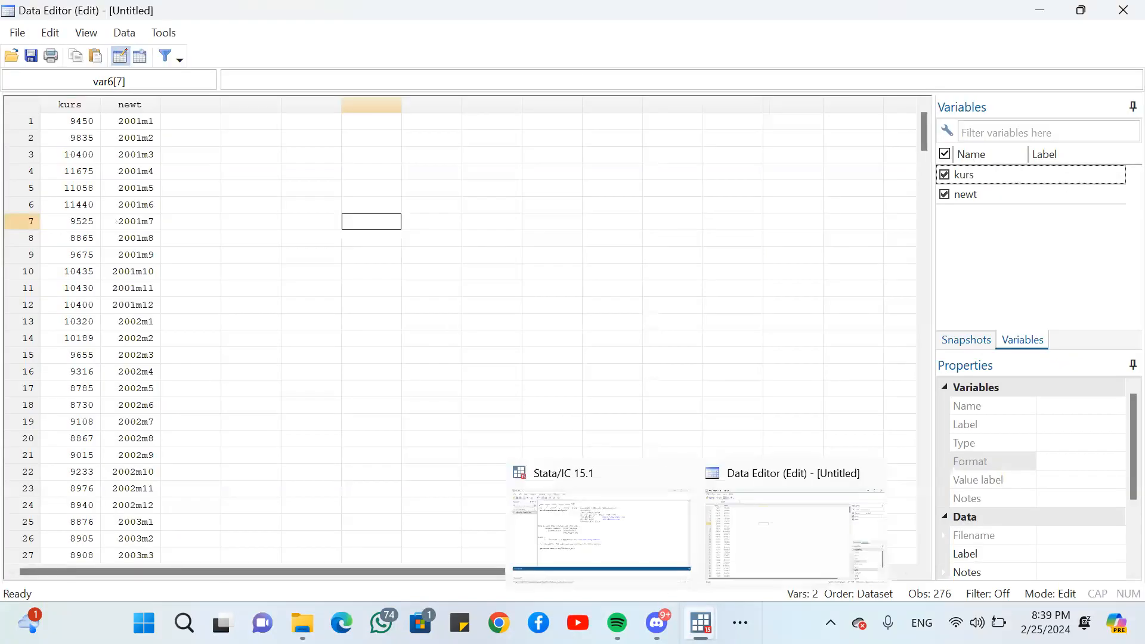
pyautogui.click(609, 557)
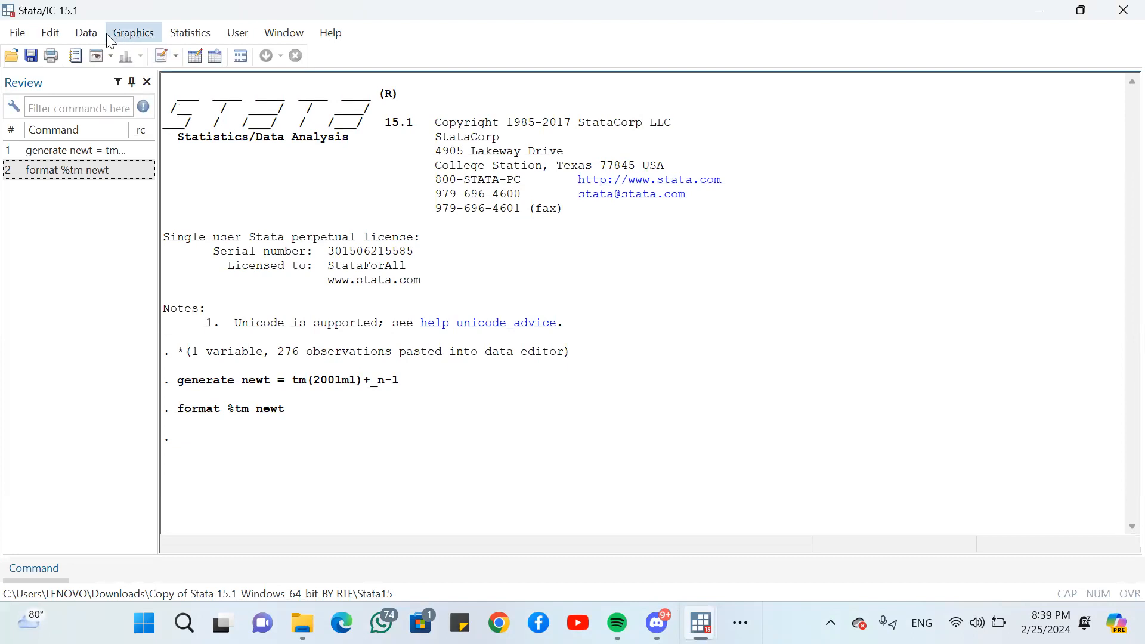
pyautogui.click(145, 31)
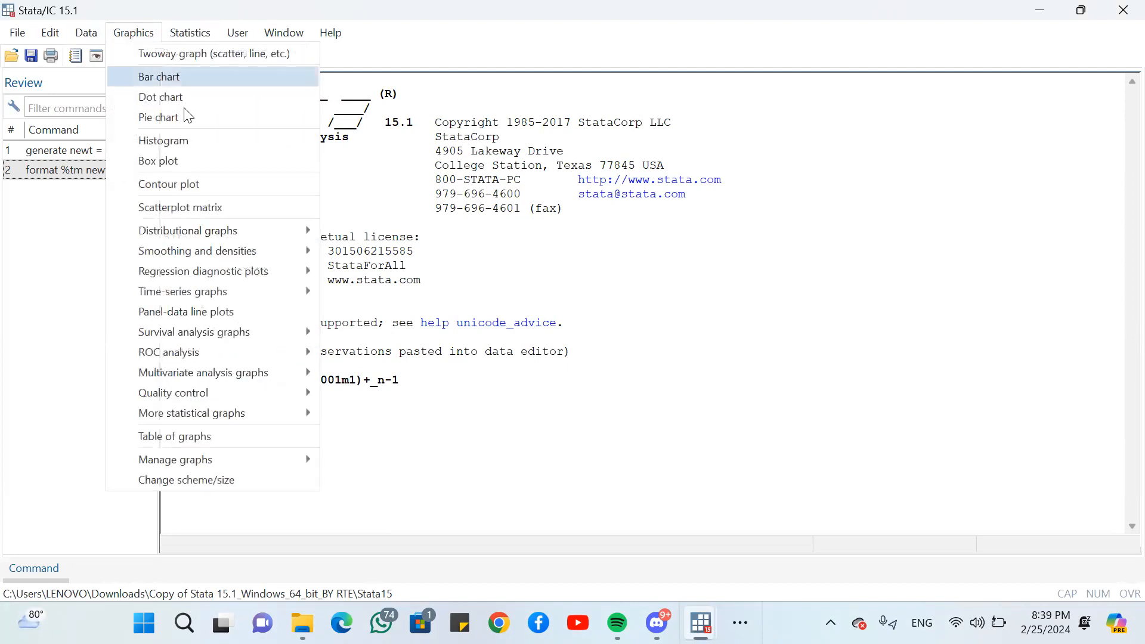
pyautogui.moveTo(169, 238)
pyautogui.moveTo(200, 291)
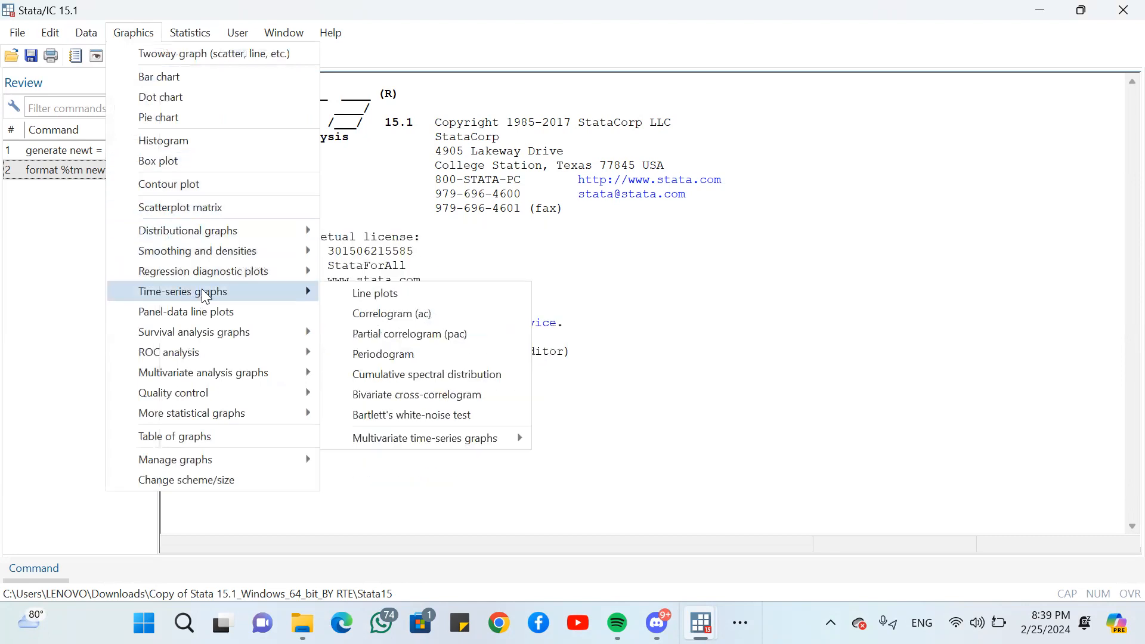
pyautogui.click(359, 296)
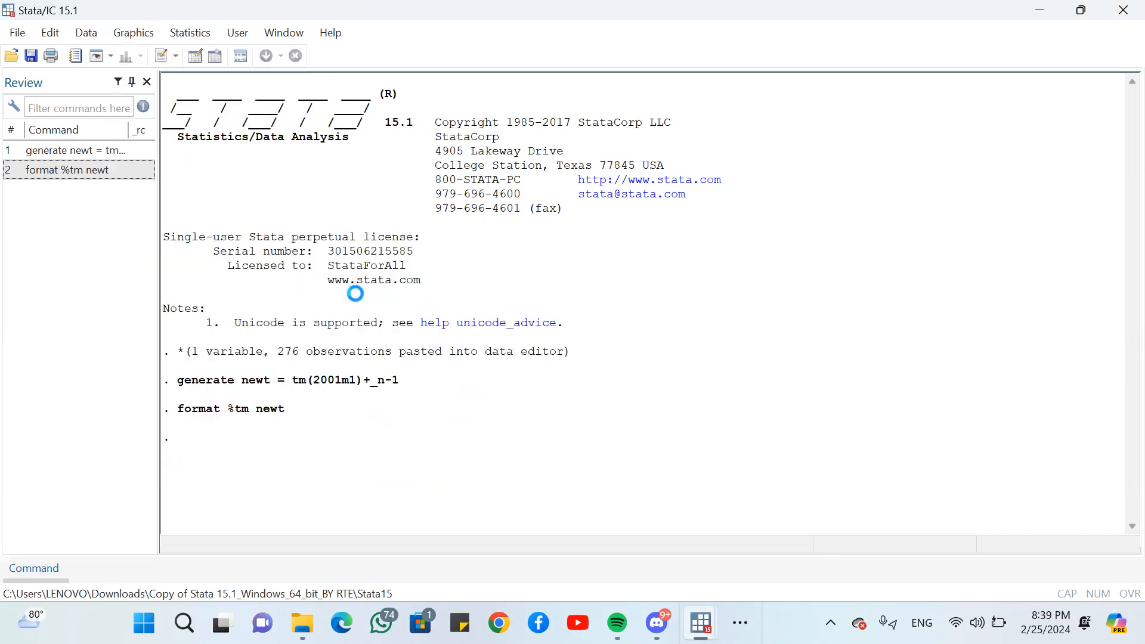
pyautogui.click(650, 298)
pyautogui.click(588, 409)
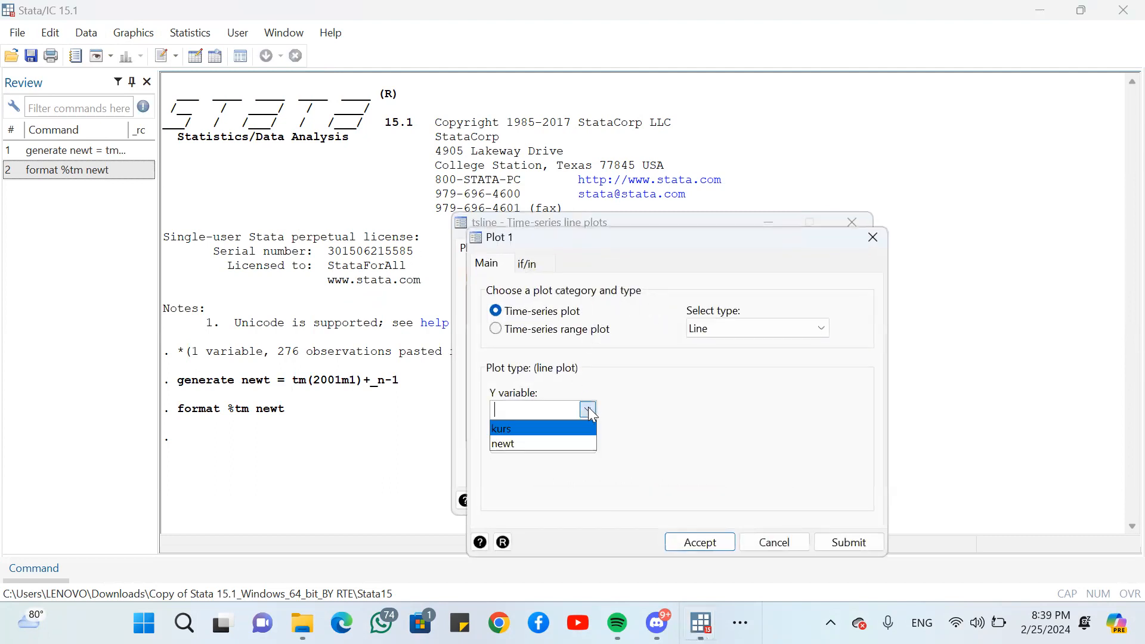
pyautogui.click(561, 427)
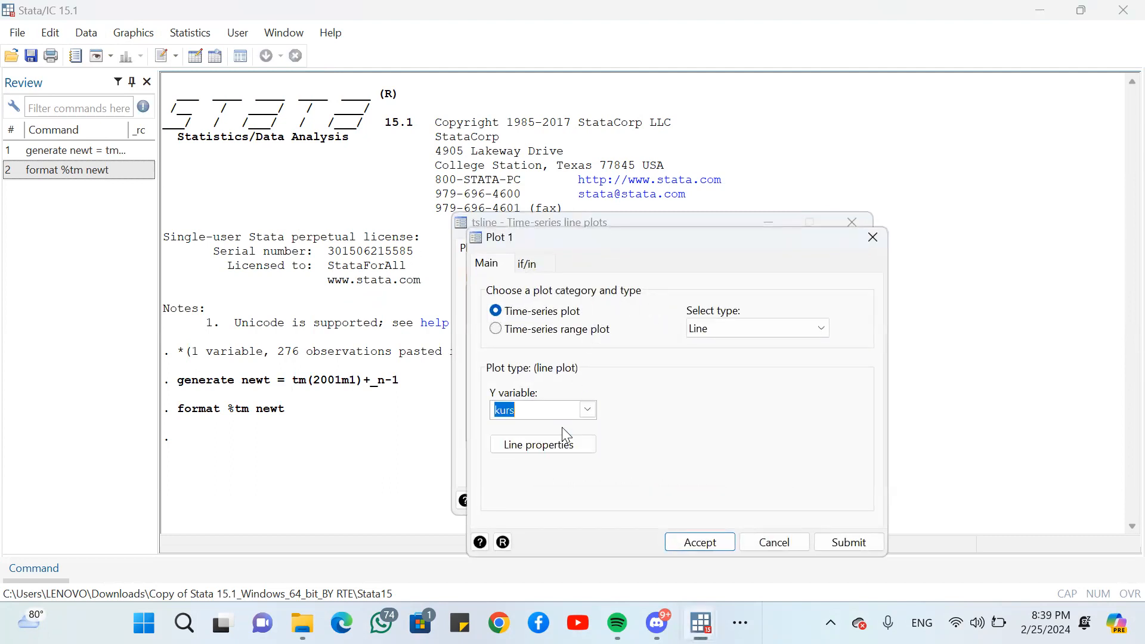
pyautogui.press('Return')
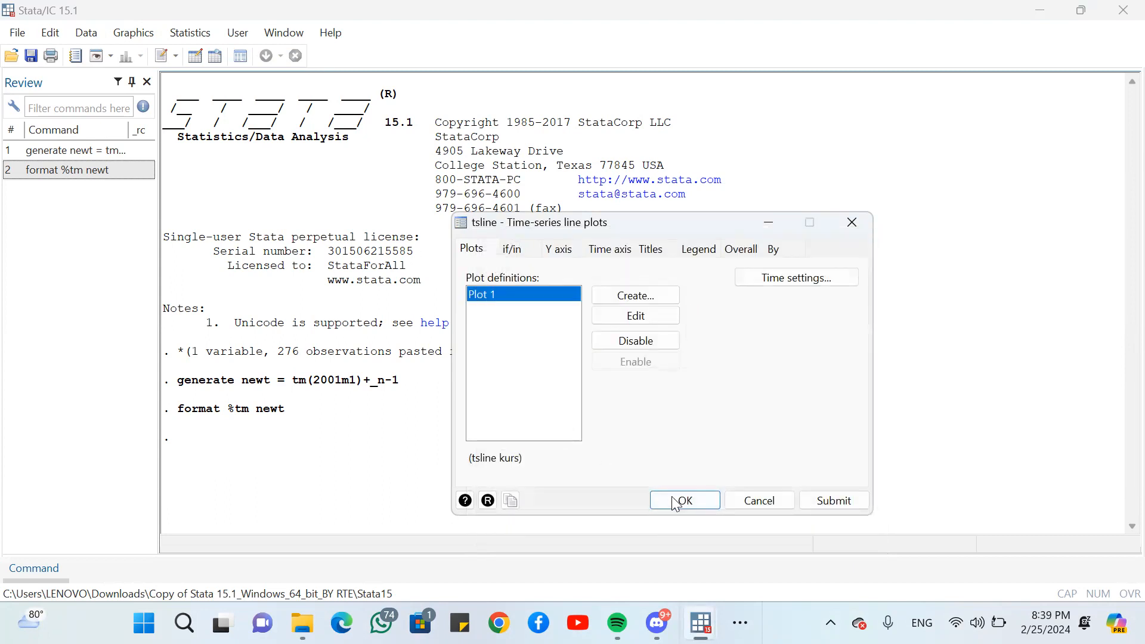
pyautogui.click(680, 501)
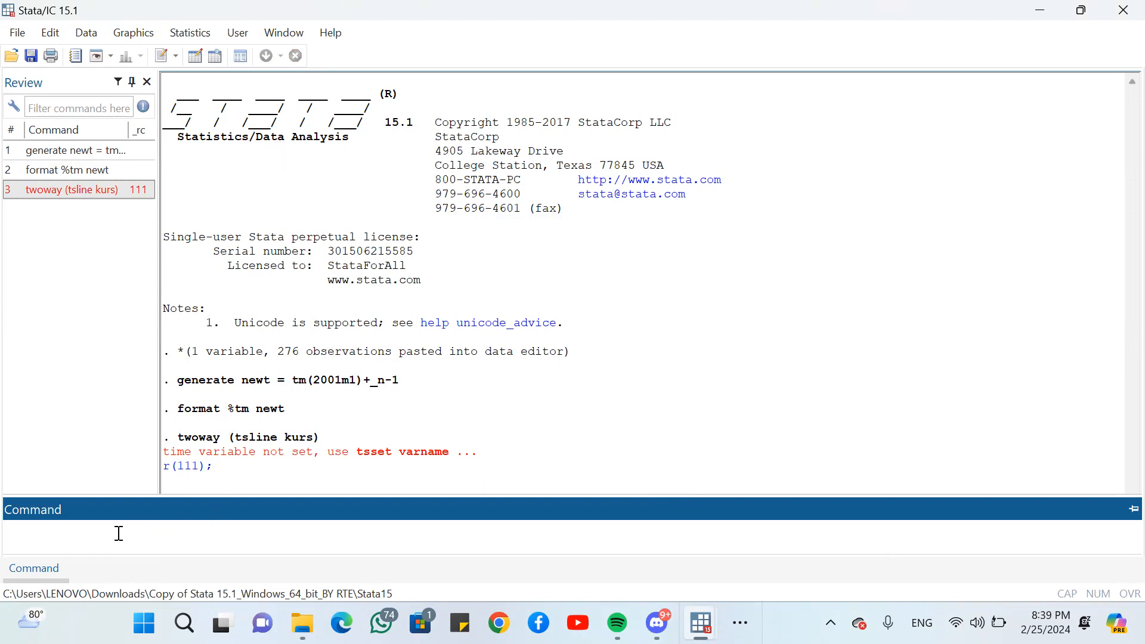
# - Remove the failed twoway command from the command history and declare newt as the time variable with tset newt
pyautogui.click(118, 198)
pyautogui.press('Delete')
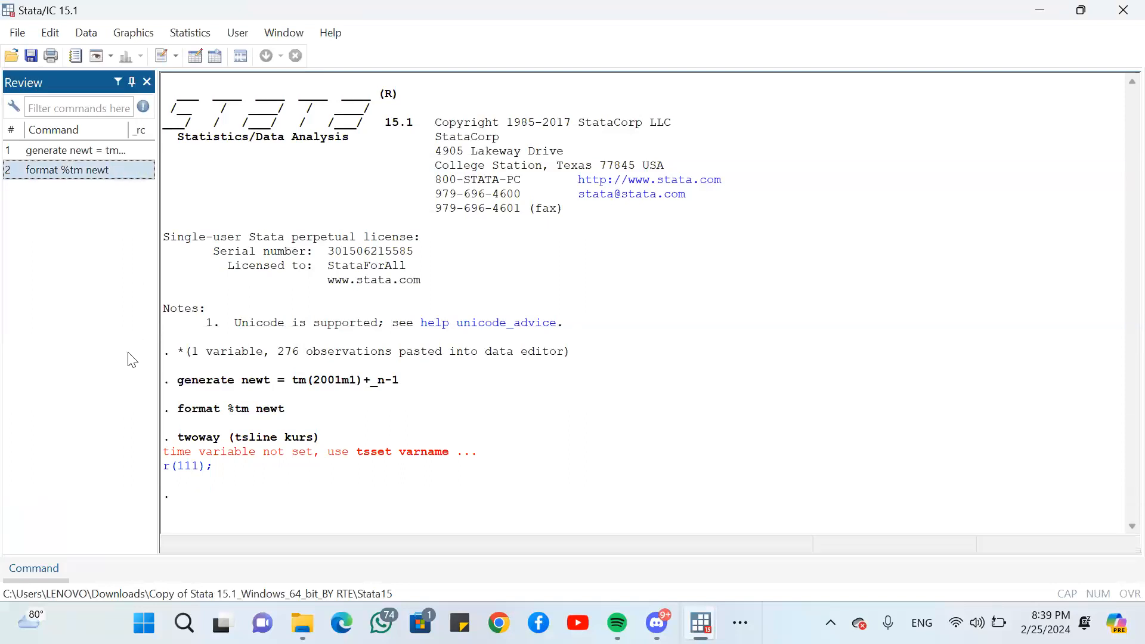
pyautogui.click(27, 570)
pyautogui.click(84, 532)
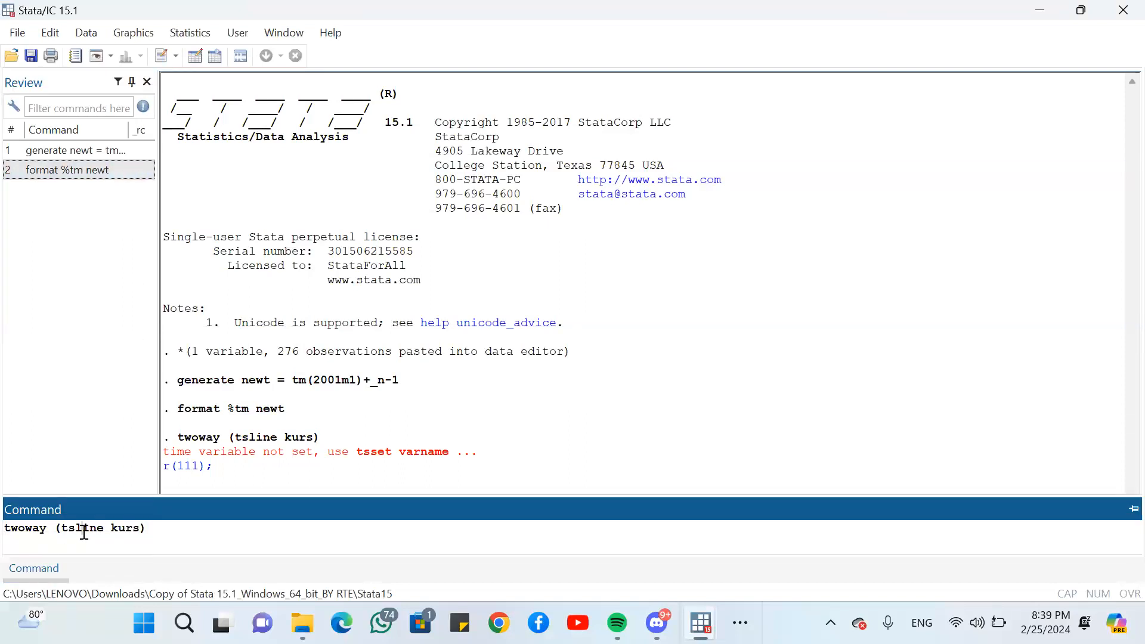
pyautogui.hotkey('ctrl', 'a')
pyautogui.press('BackSpace')
pyautogui.write('tset newt')
pyautogui.press('Return')
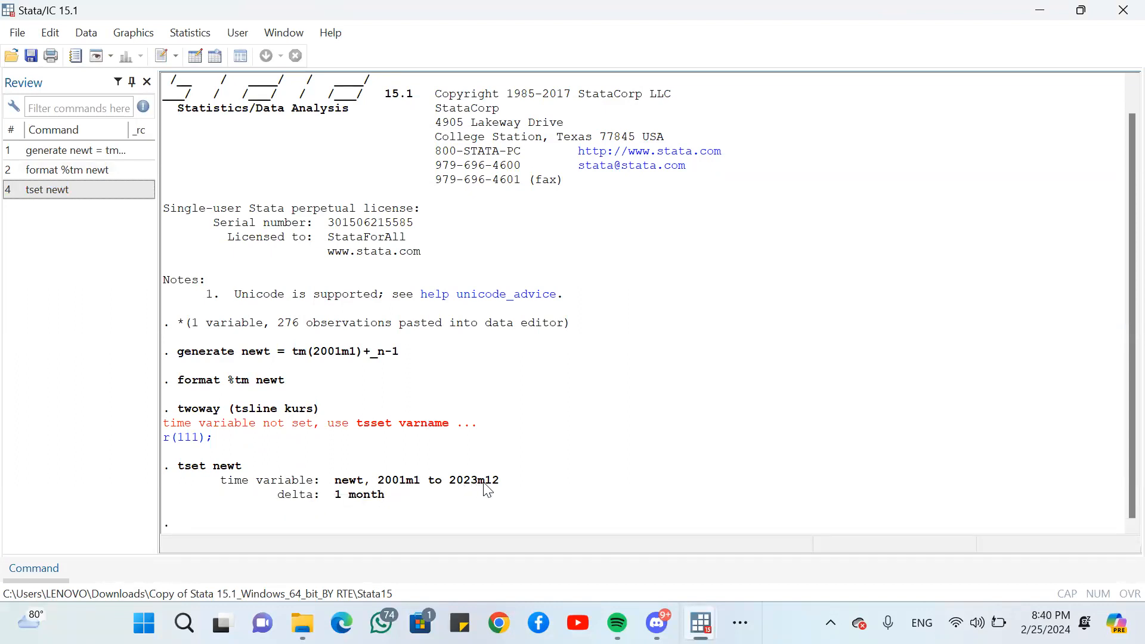
# - Draw the time-series line plot of kurs against the monthly time variable and close the graph after viewing it
pyautogui.click(117, 40)
pyautogui.moveTo(217, 237)
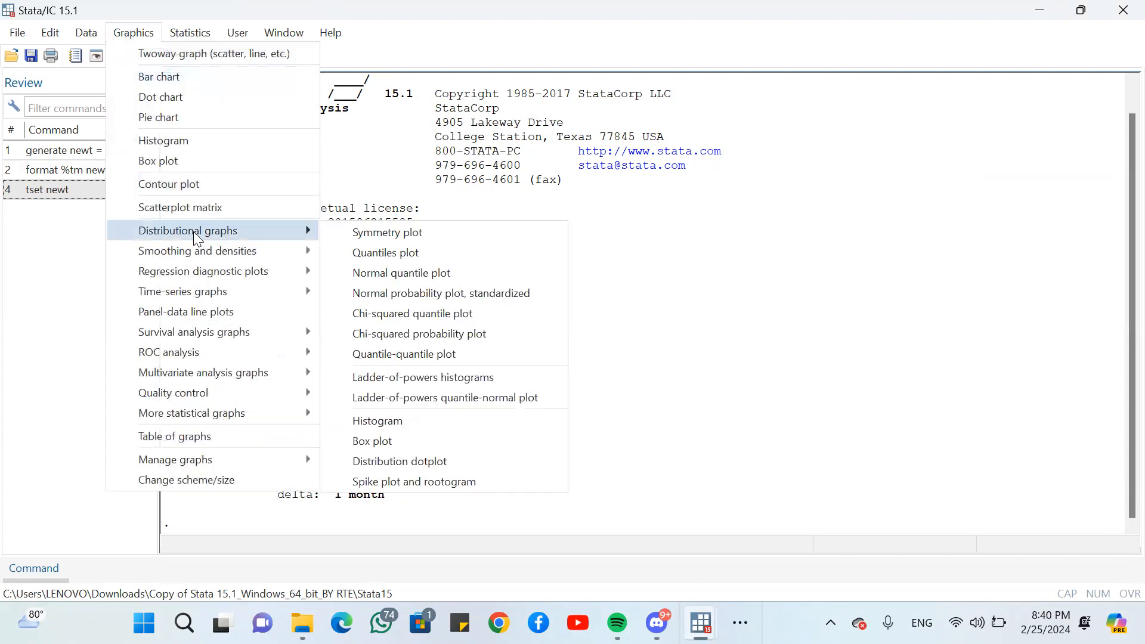
pyautogui.moveTo(240, 291)
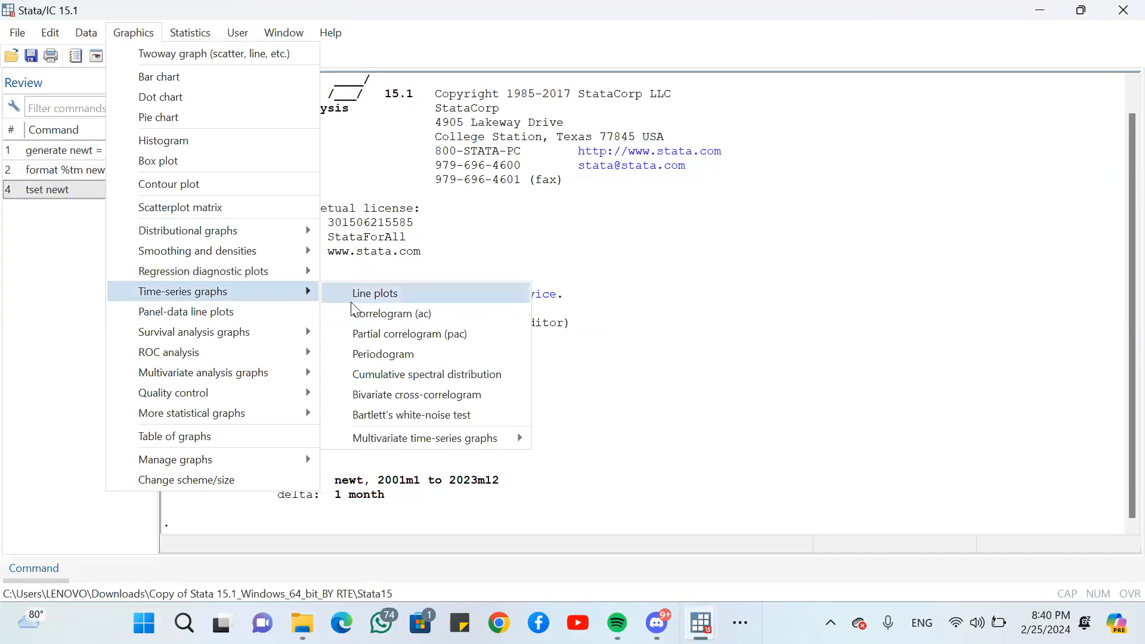
pyautogui.click(358, 298)
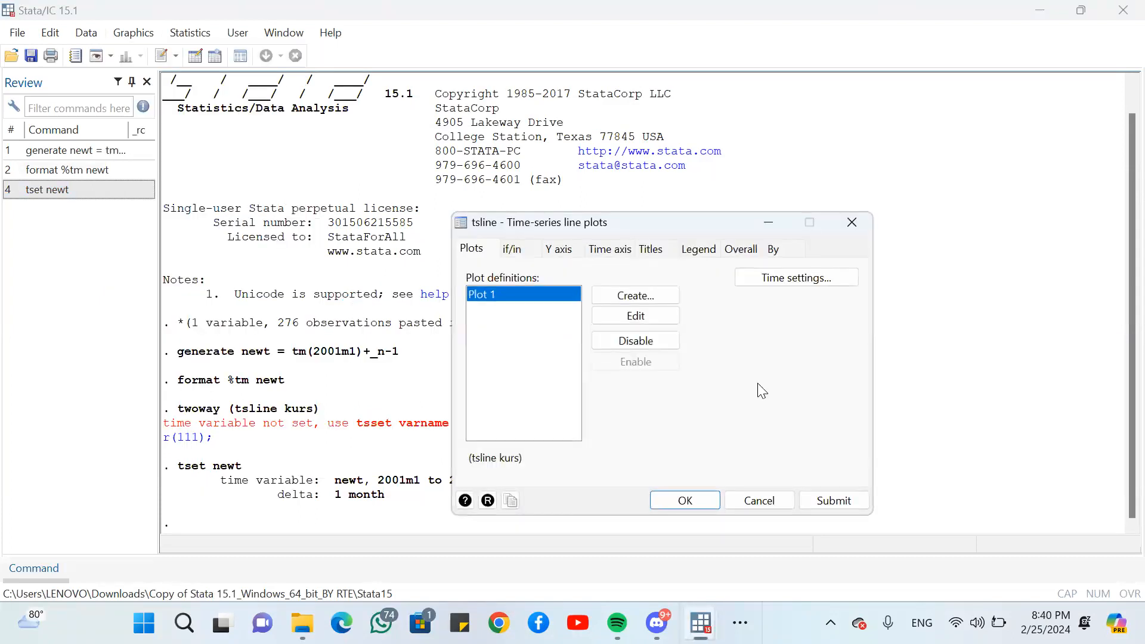
pyautogui.click(681, 501)
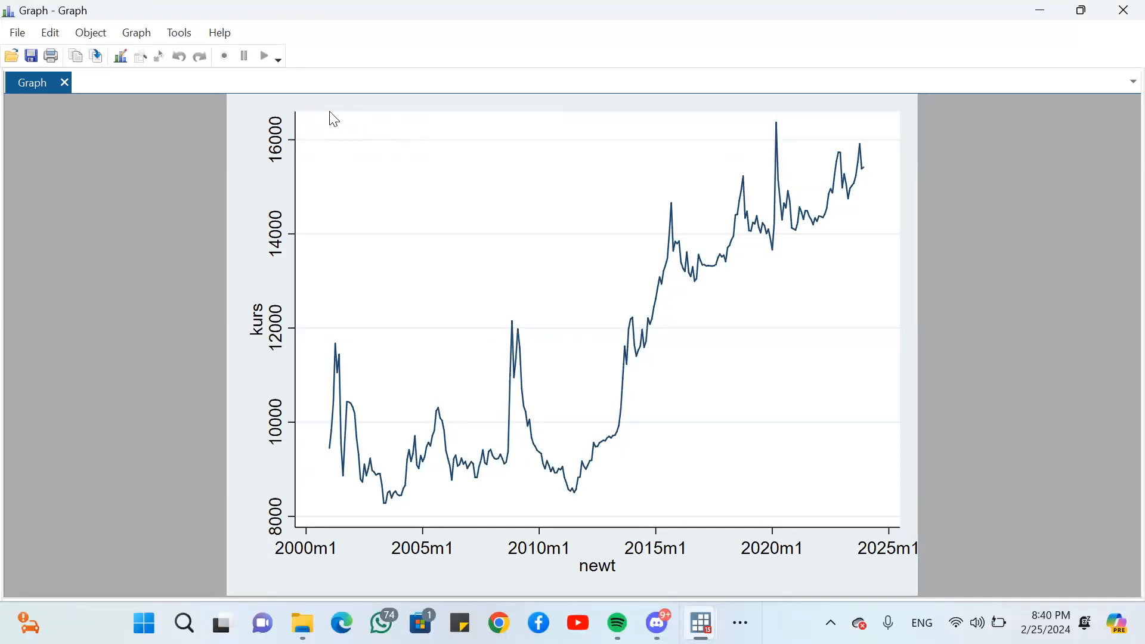
pyautogui.click(1120, 7)
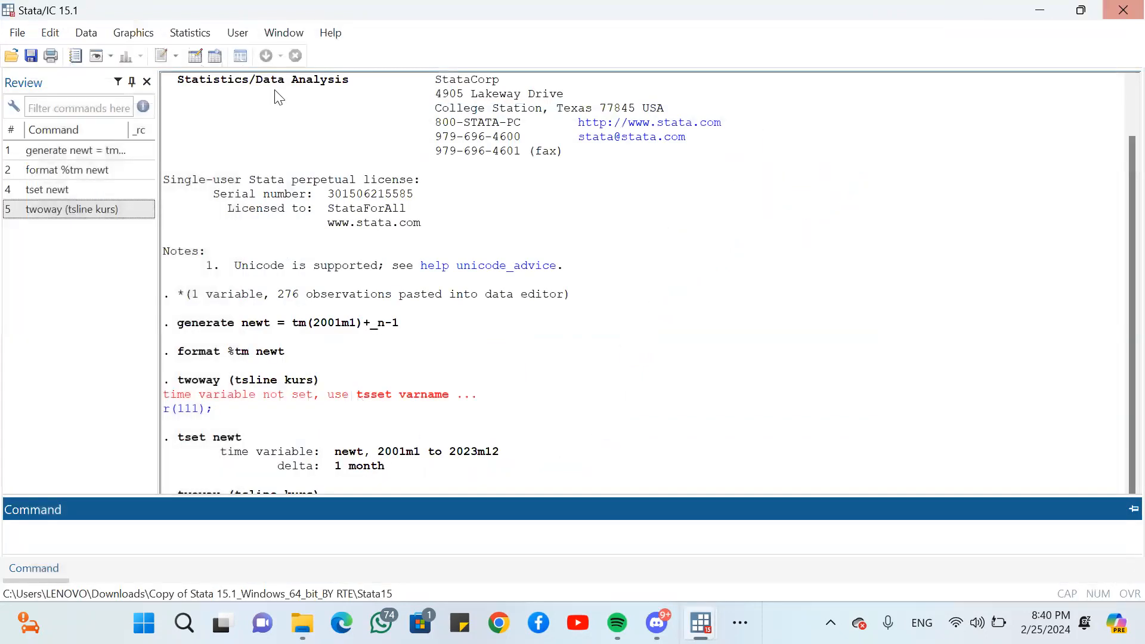
# - Run an Augmented Dickey-Fuller unit-root test on kurs with 0 lagged differences
pyautogui.click(190, 32)
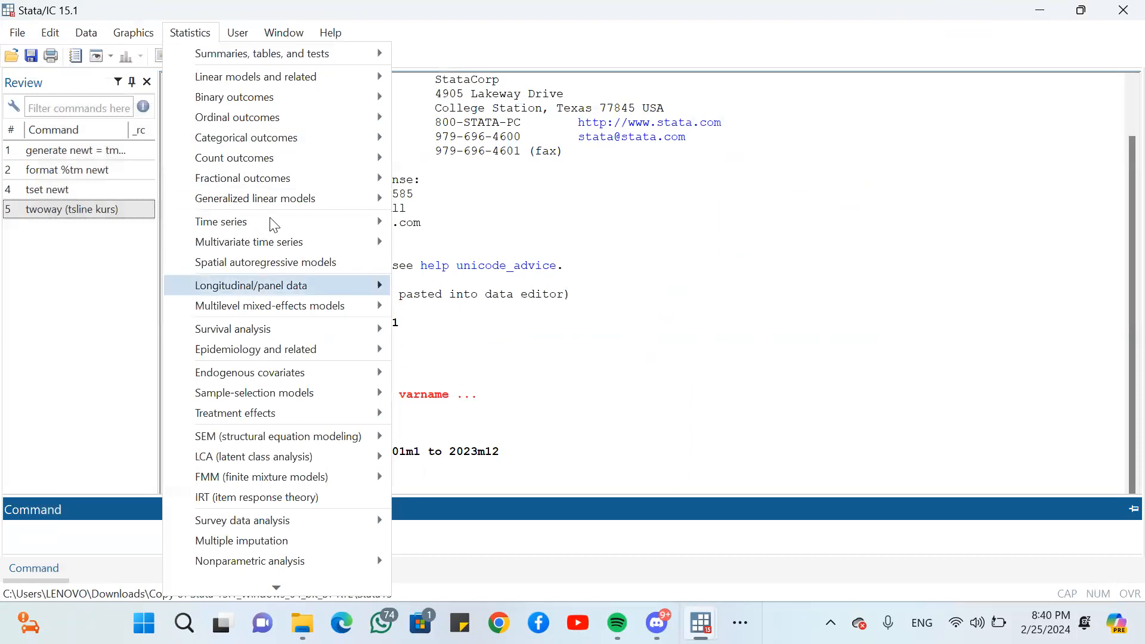
pyautogui.moveTo(350, 223)
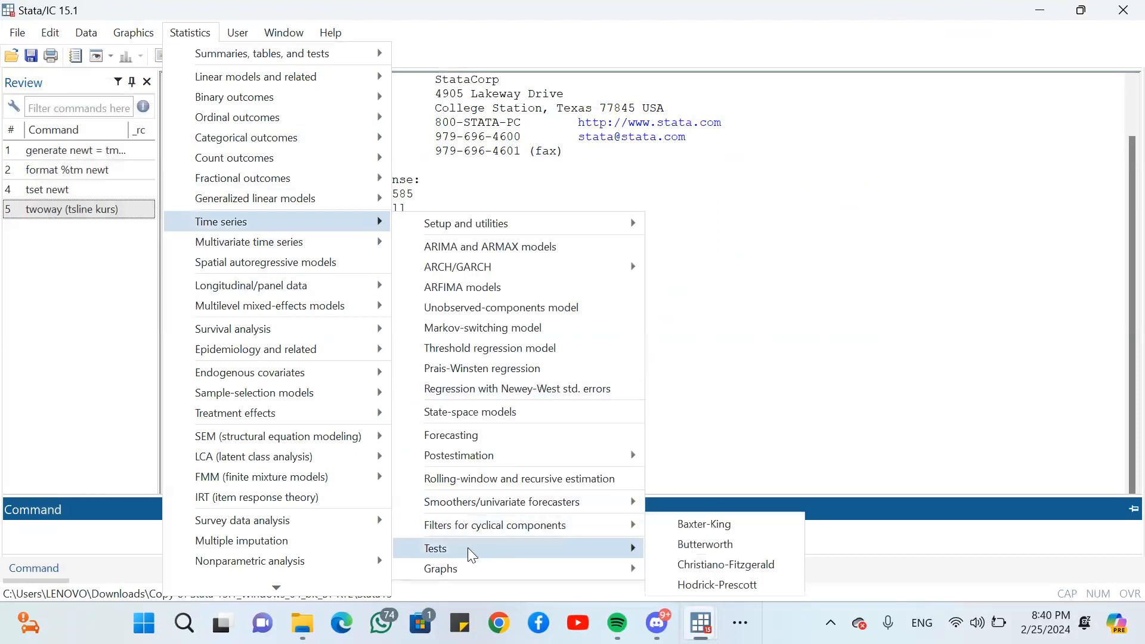
pyautogui.moveTo(471, 553)
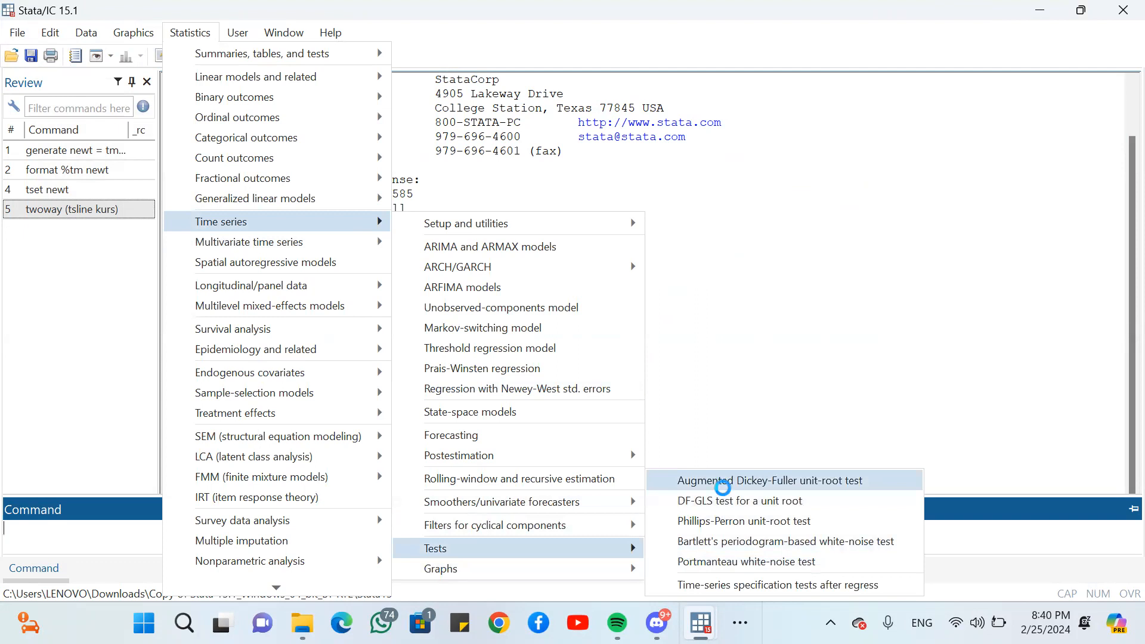
pyautogui.click(722, 481)
pyautogui.click(578, 309)
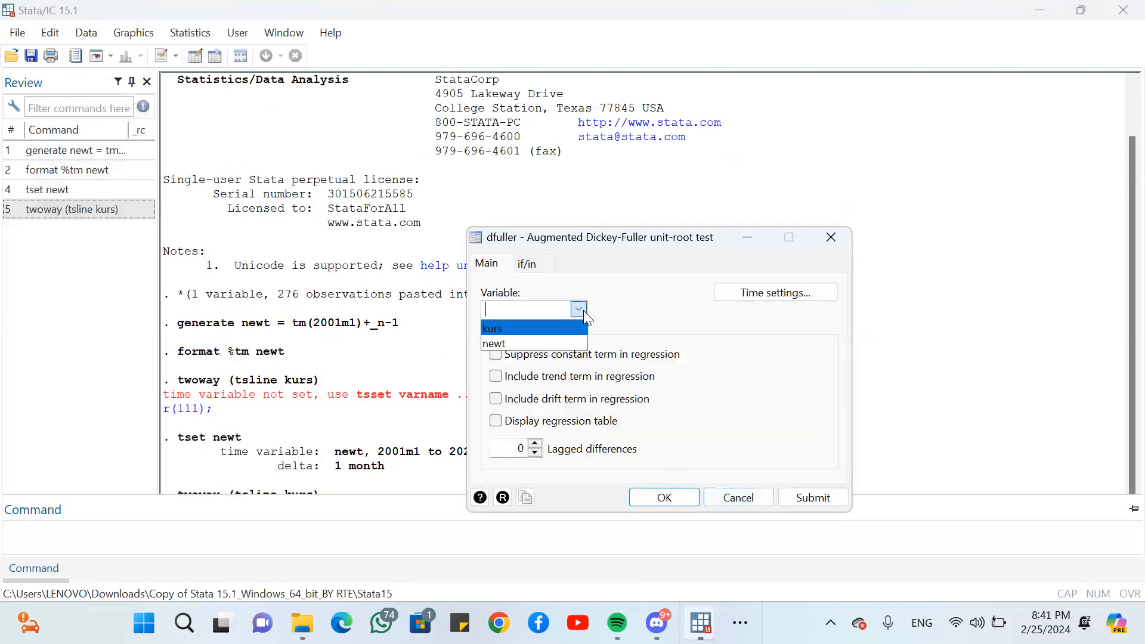
pyautogui.click(537, 328)
pyautogui.click(651, 498)
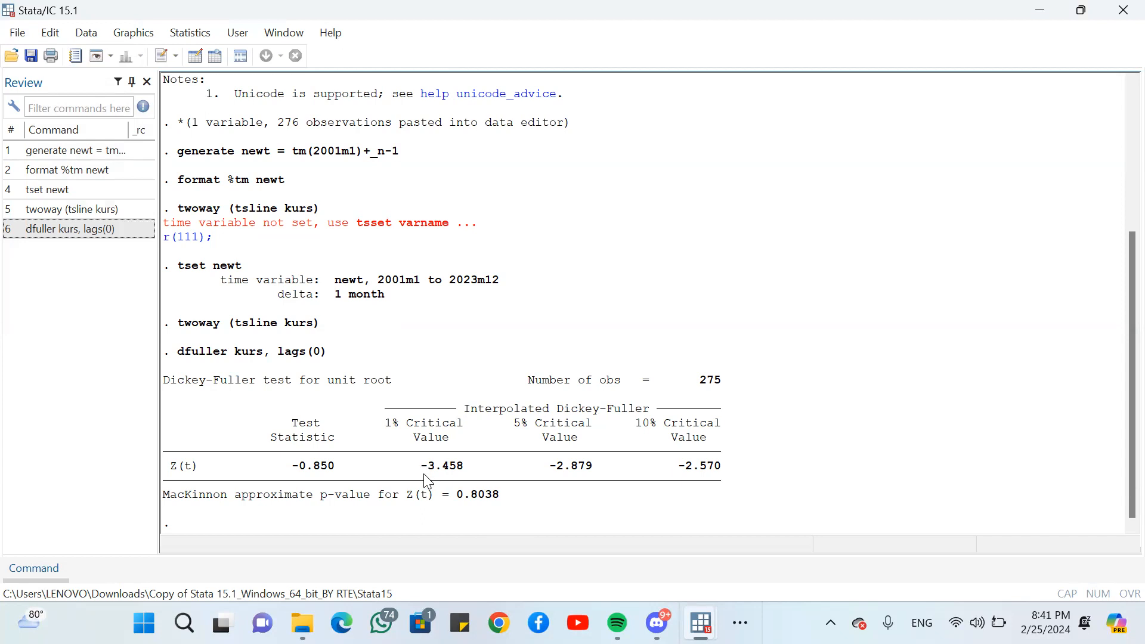
# - Reuse the unit-root test command for the first difference of kurs by running dfuller D.kurs, lags(0)
pyautogui.click(113, 232)
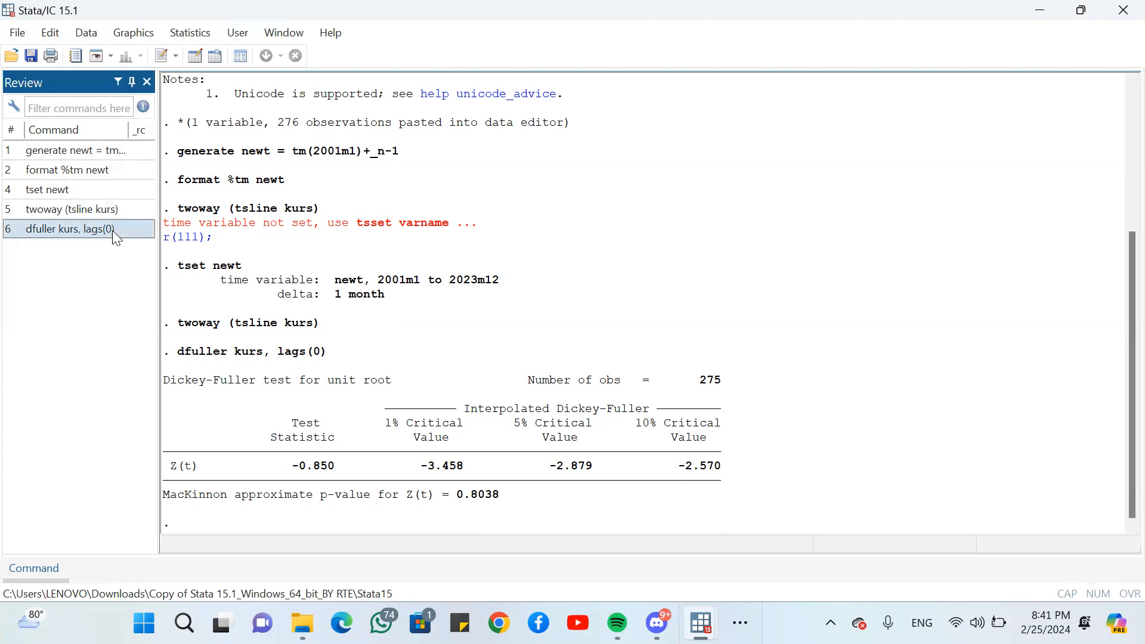
pyautogui.click(55, 557)
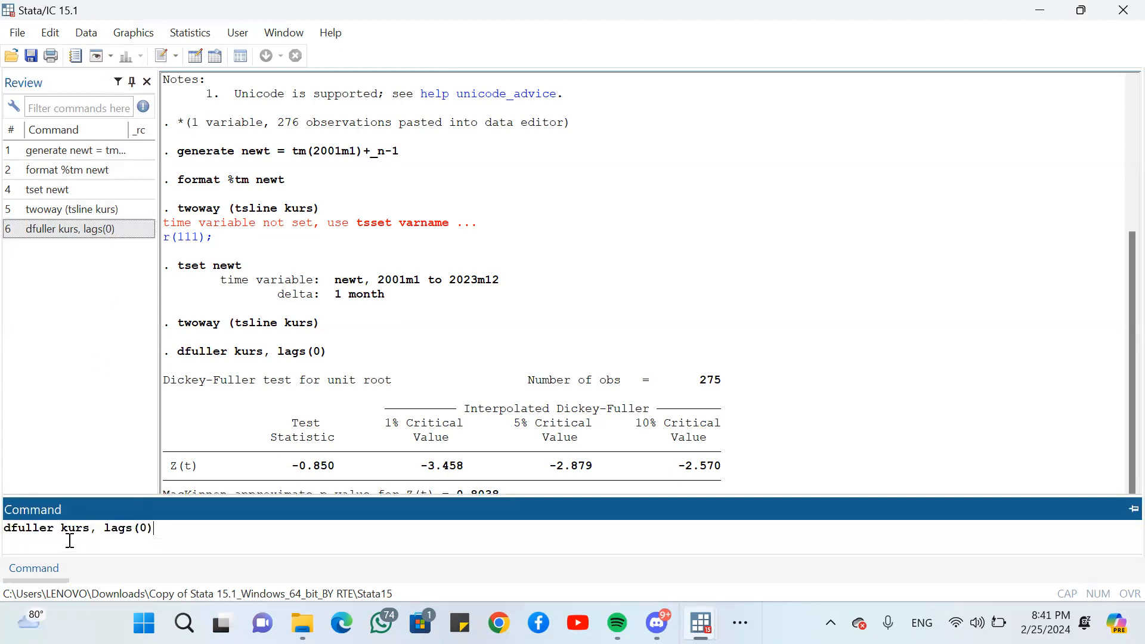
pyautogui.click(62, 528)
pyautogui.write('D.')
pyautogui.press('Return')
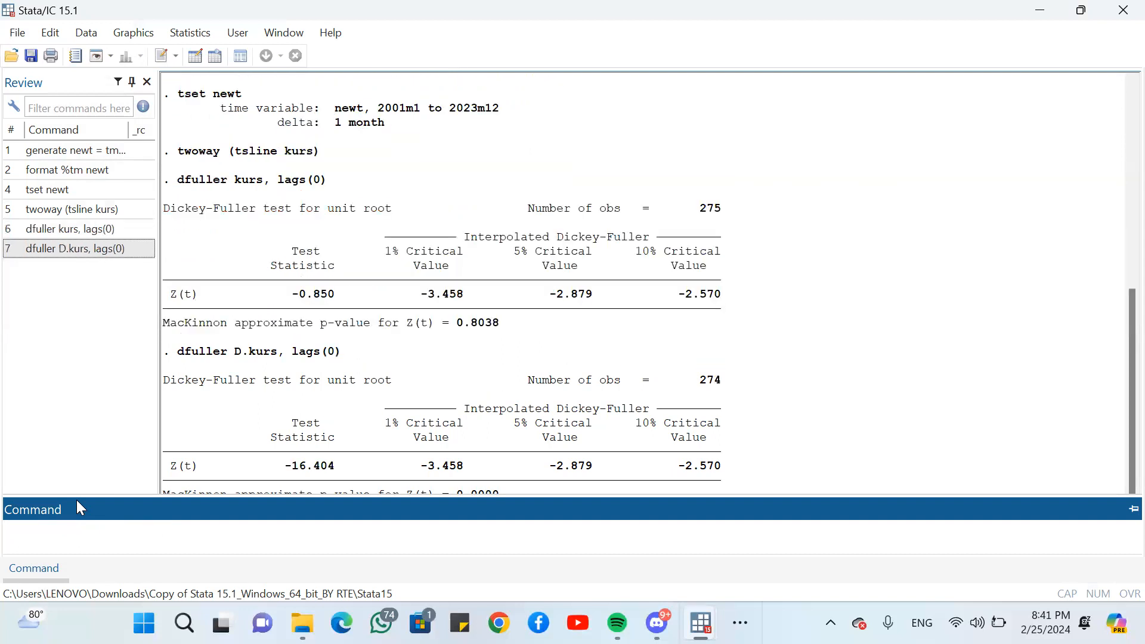
pyautogui.click(380, 438)
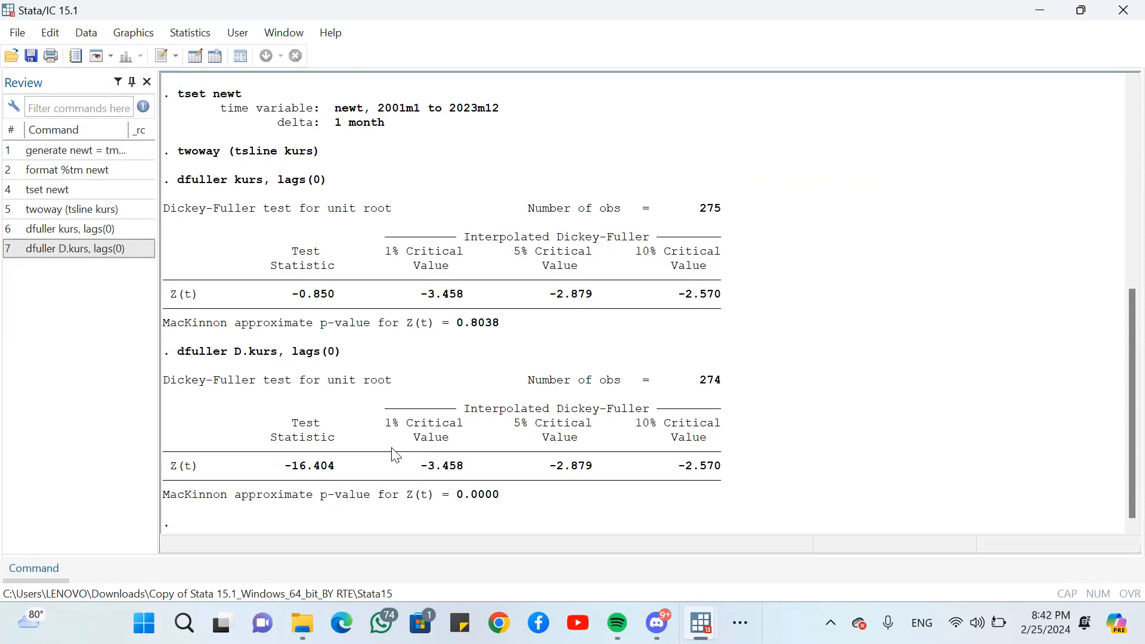
# - Plot the autocorrelations of differenced kurs with ac D.kurs and close the graph after viewing it
pyautogui.click(34, 569)
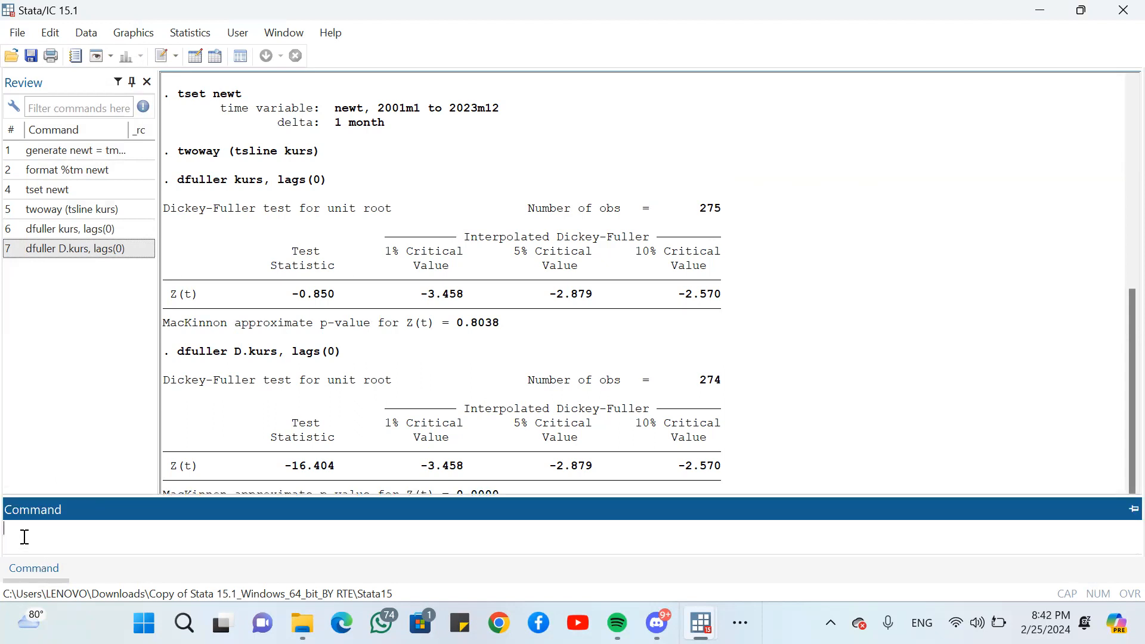
pyautogui.write('ad D.kurs')
pyautogui.press('Return')
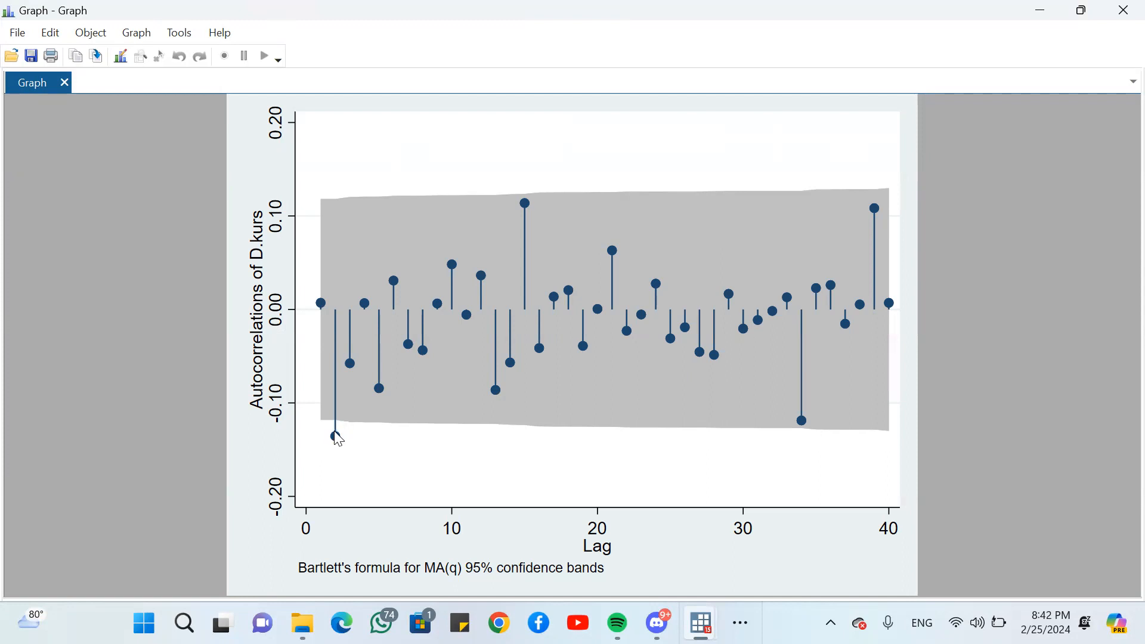
pyautogui.click(1121, 9)
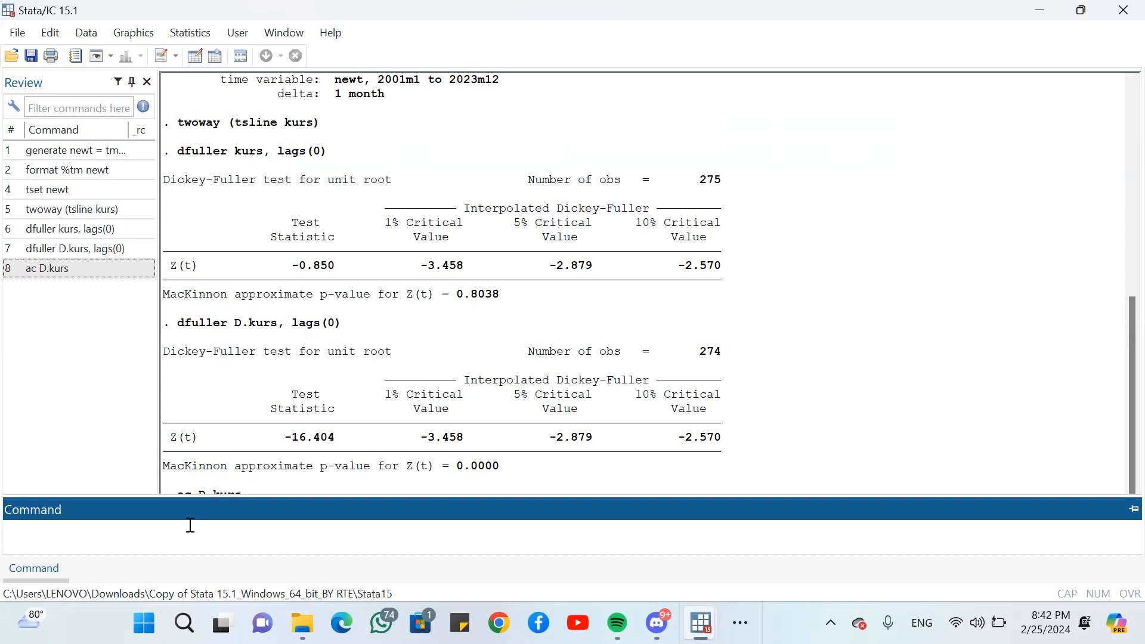
# - Plot the partial autocorrelations of differenced kurs with pac D.kurs and close the graph after viewing it
pyautogui.write('pac D.kurs')
pyautogui.press('Return')
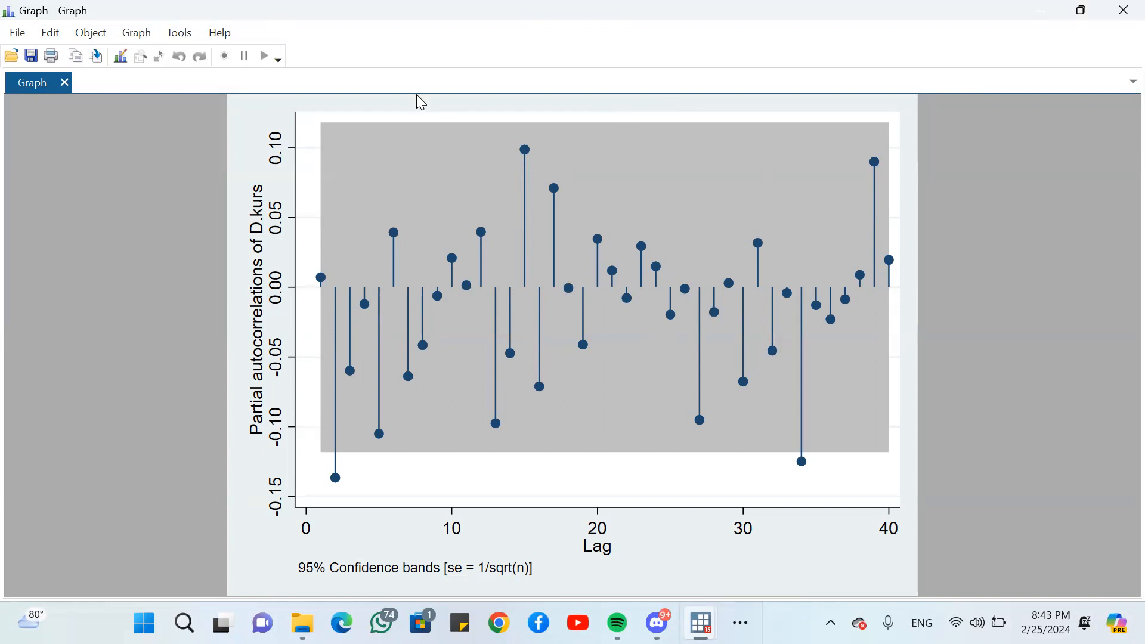
pyautogui.click(1117, 3)
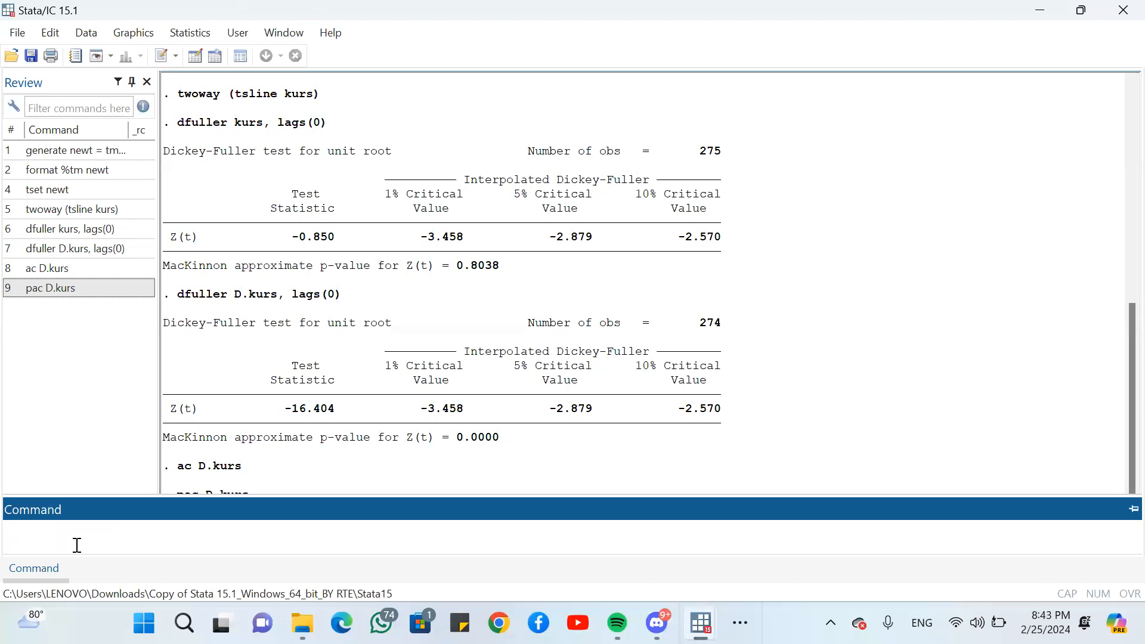
# - Fit the first ARIMA model with the command arima kurs, arima(2,1,2) nolog
pyautogui.write('arima kurs, arima(2,1,2)nolog')
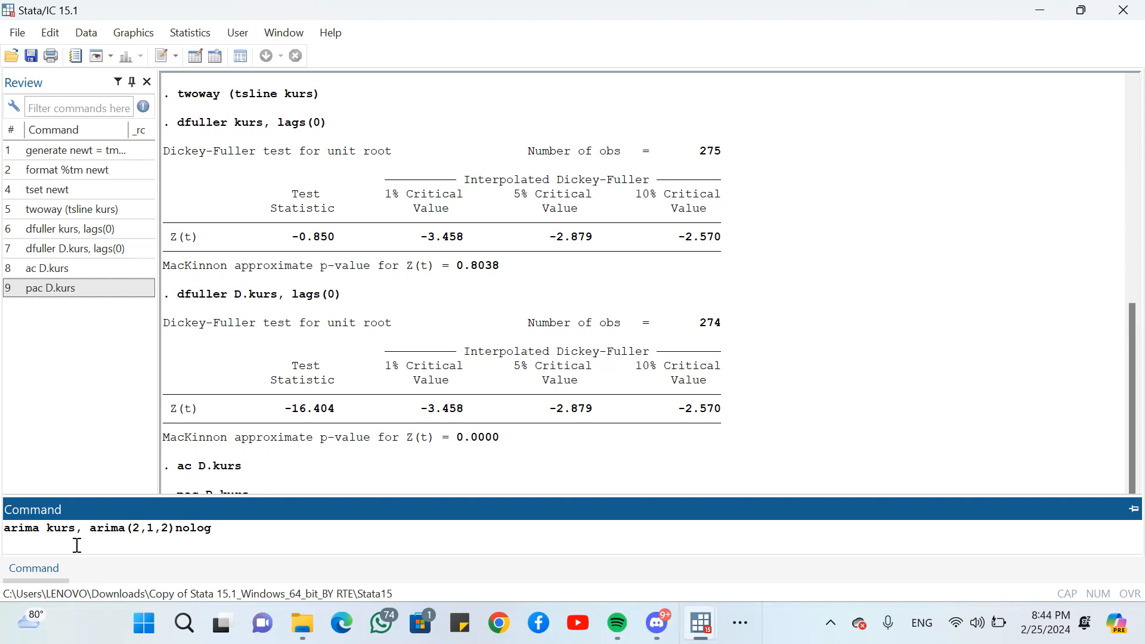
pyautogui.press('Return')
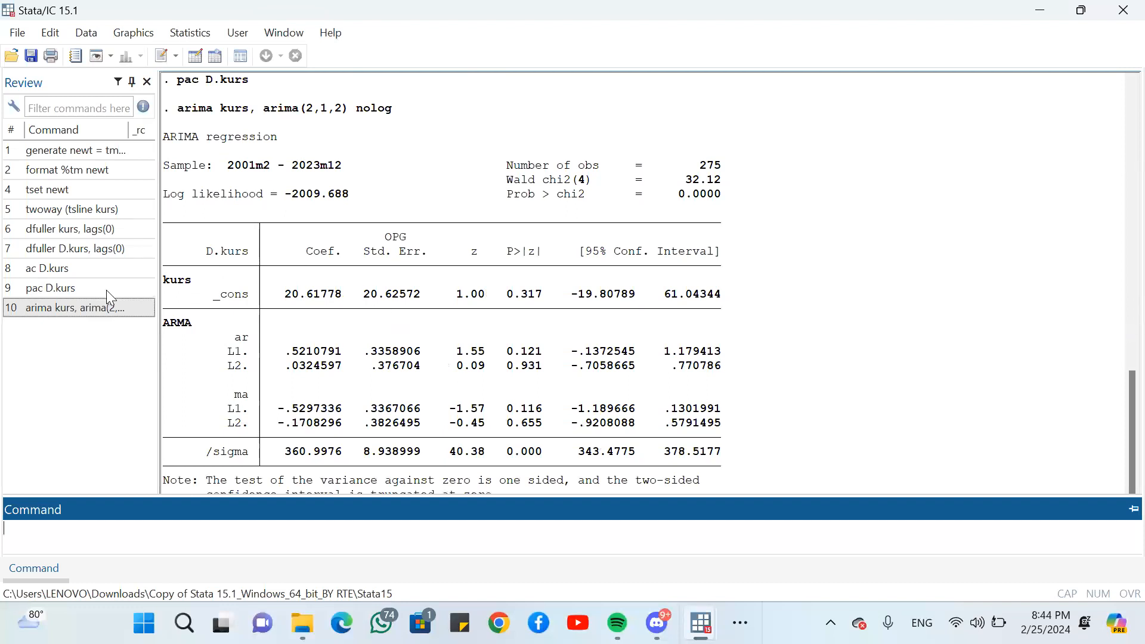
# - Fit the model arima kurs, arima(1,1,2) nolog from the earlier command and report its information criteria with estat ic
pyautogui.click(89, 309)
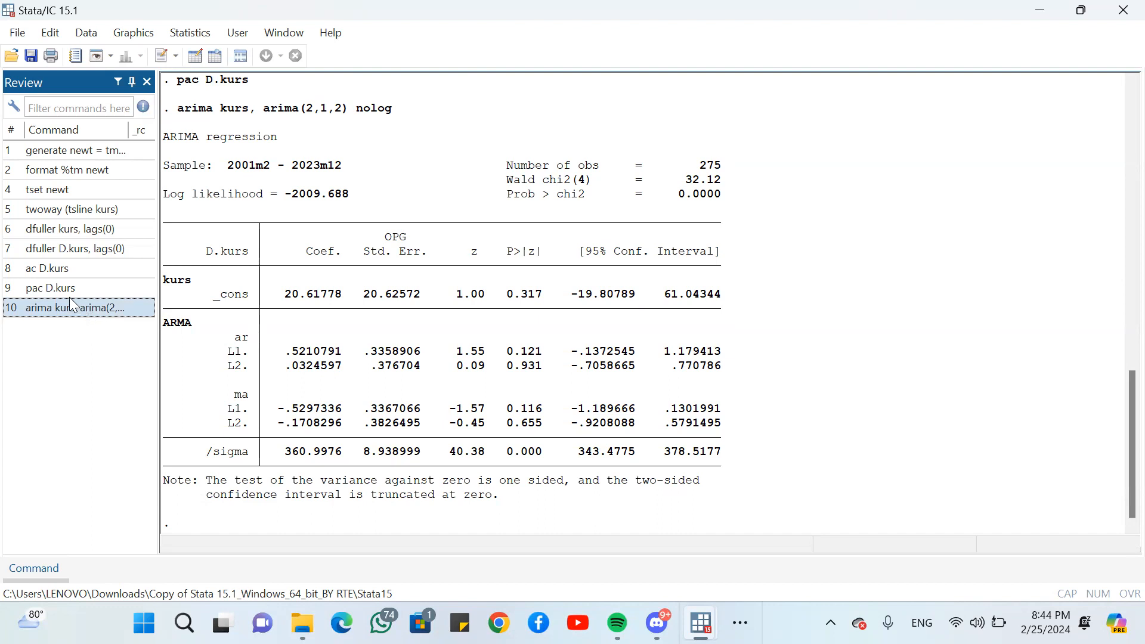
pyautogui.moveTo(30, 580)
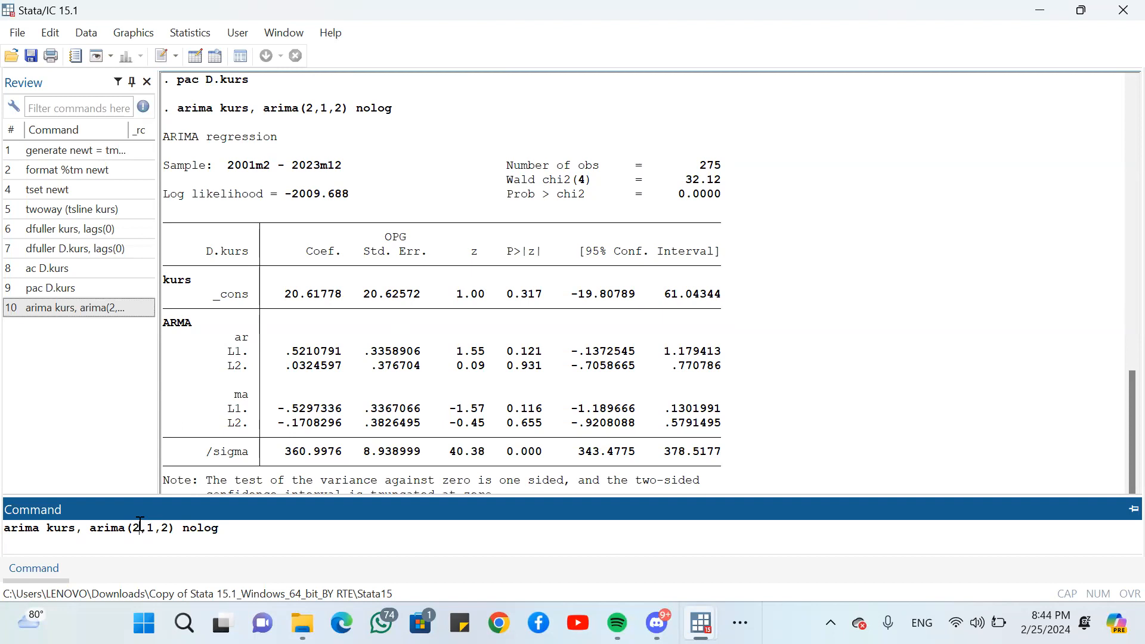
pyautogui.click(140, 525)
pyautogui.press('BackSpace')
pyautogui.write('1')
pyautogui.press('Return')
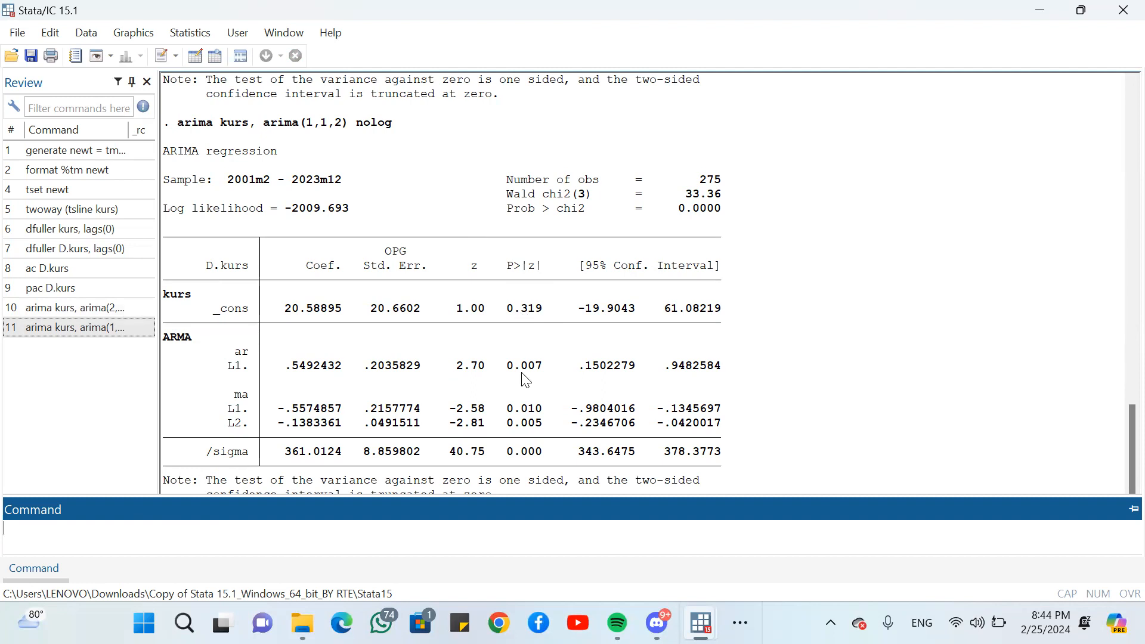
pyautogui.write('estat ic')
pyautogui.press('Return')
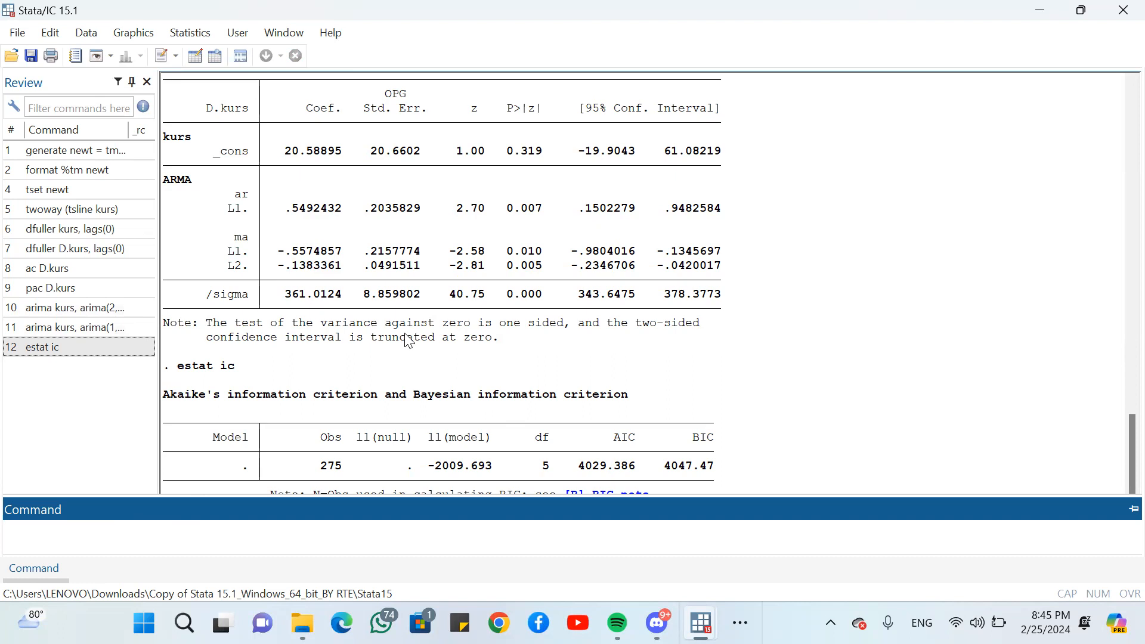
# - Fit the model arima kurs, arima(2,1,1) nolog from the earlier command and report its information criteria with estat ic
pyautogui.click(110, 333)
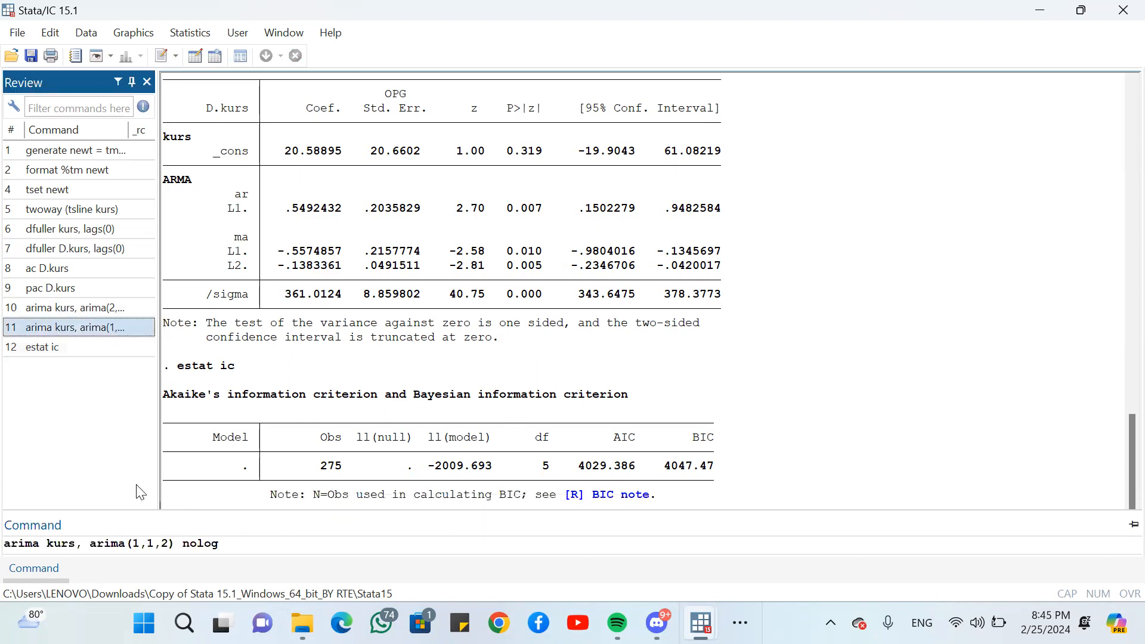
pyautogui.click(48, 565)
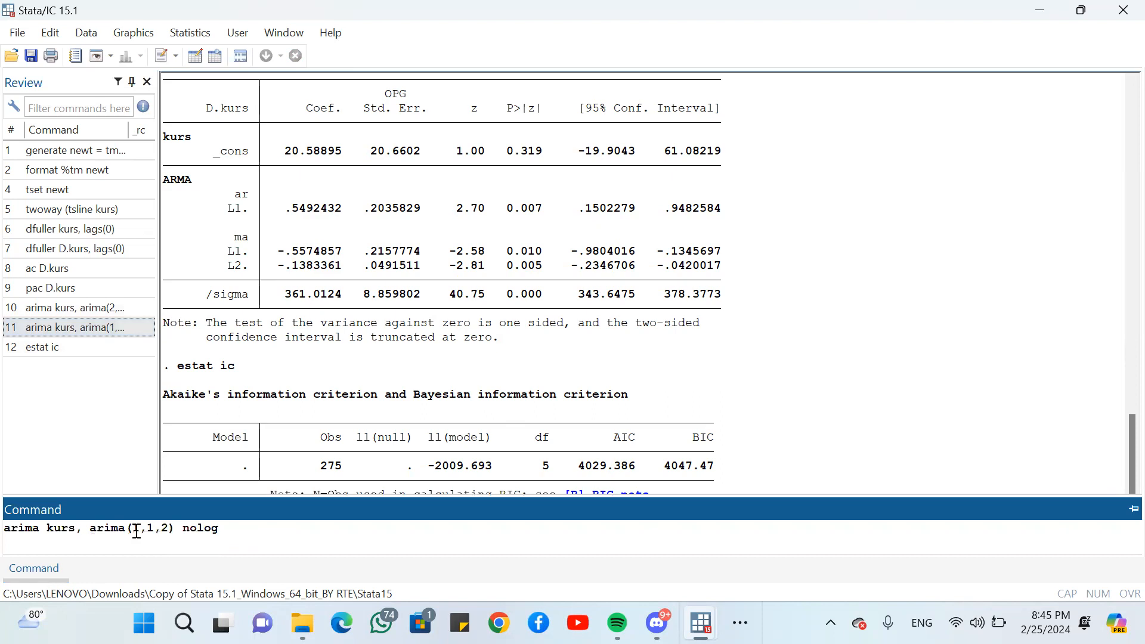
pyautogui.click(137, 530)
pyautogui.press('BackSpace')
pyautogui.write('2,')
pyautogui.press('Return')
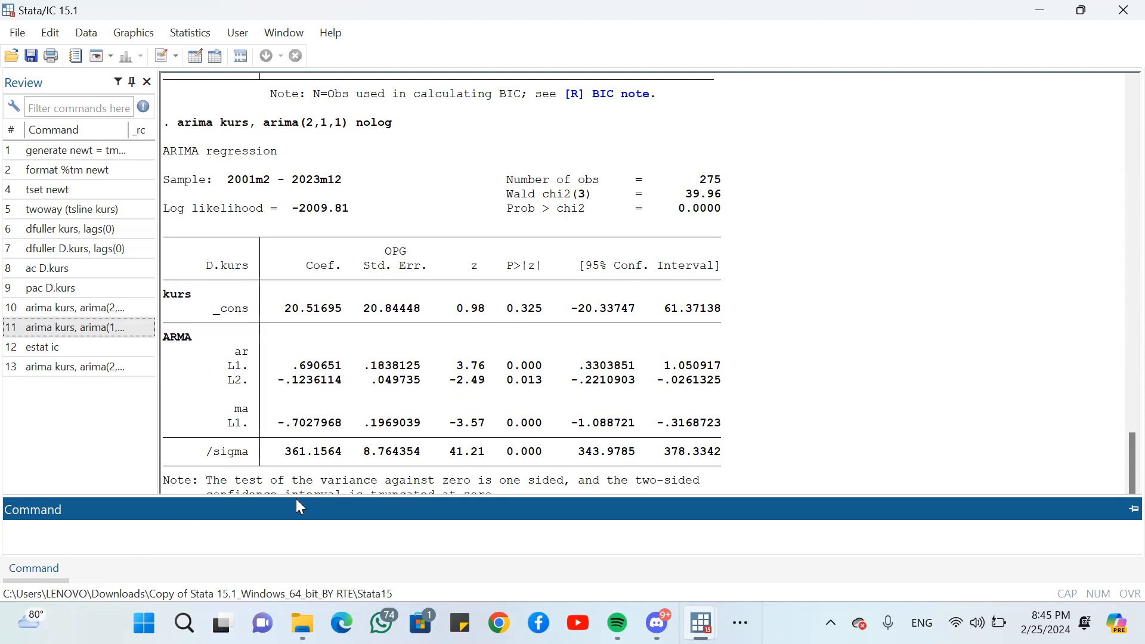
pyautogui.write('estat ic')
pyautogui.press('Return')
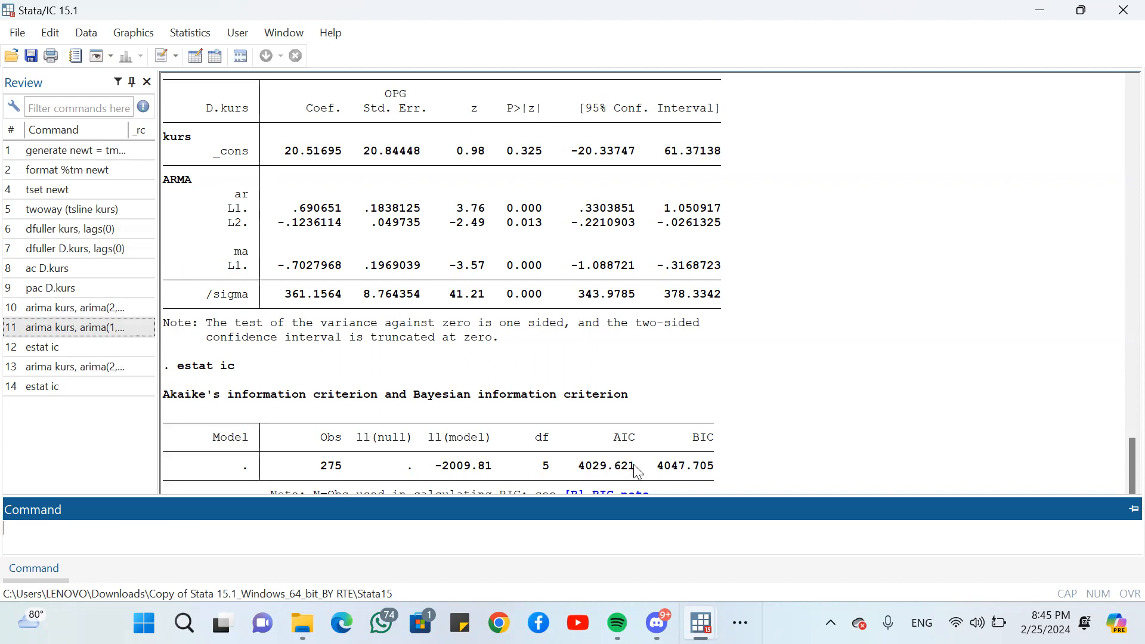
# - Compare the information criteria of the two models and rerun arima kurs, arima(1,1,2) nolog from the command history
pyautogui.scroll(8, 626, 375)
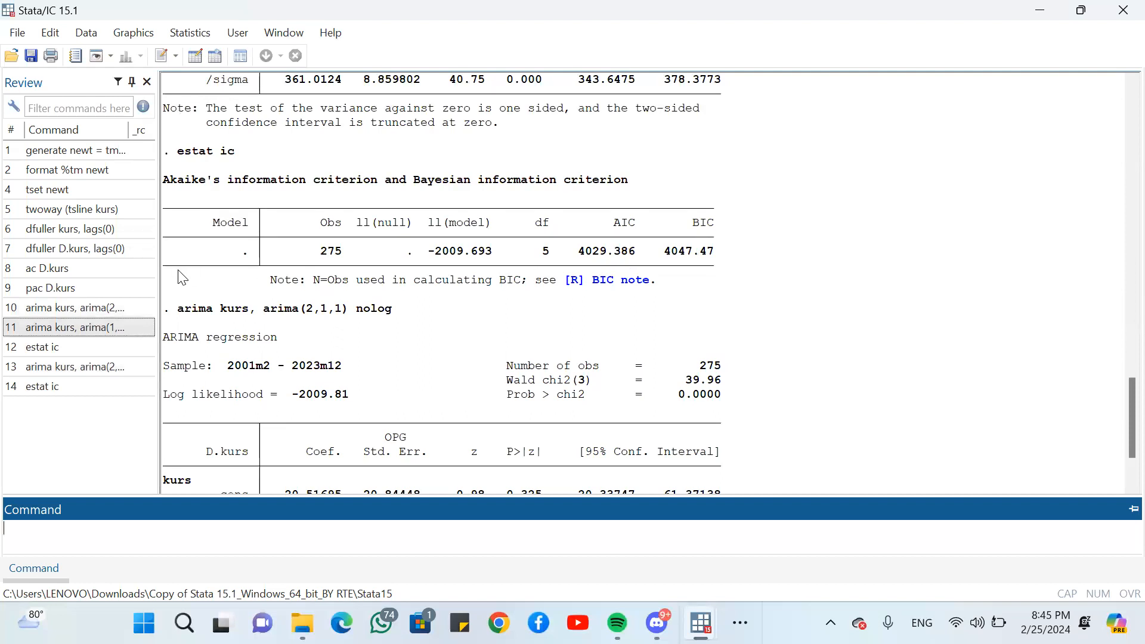
pyautogui.click(88, 328)
pyautogui.moveTo(33, 580)
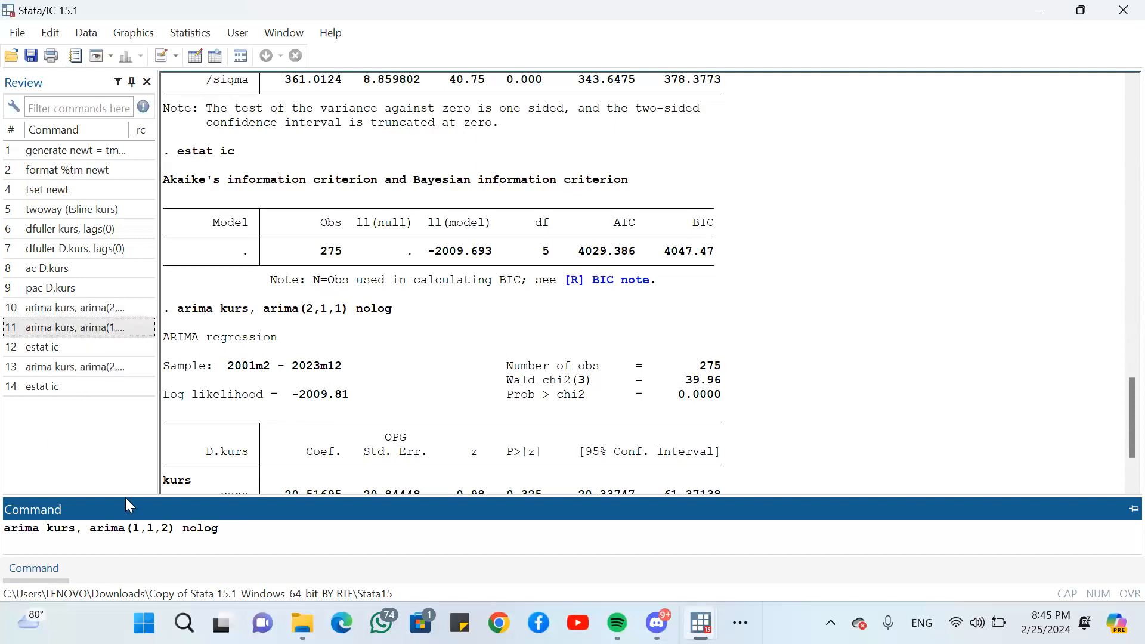
pyautogui.press('Return')
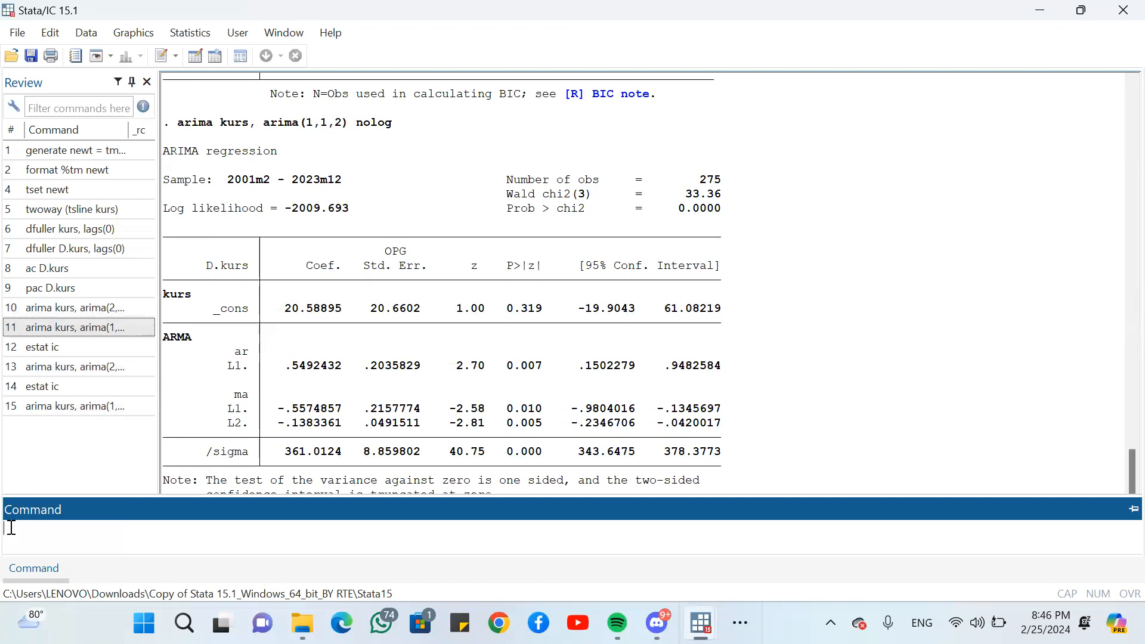
# - Try to save the model residuals as uhat with prdict uhat, resid, and remove that command from the history
pyautogui.write('prdiv')
pyautogui.press('BackSpace')
pyautogui.write('ct uhat, resid')
pyautogui.press('Return')
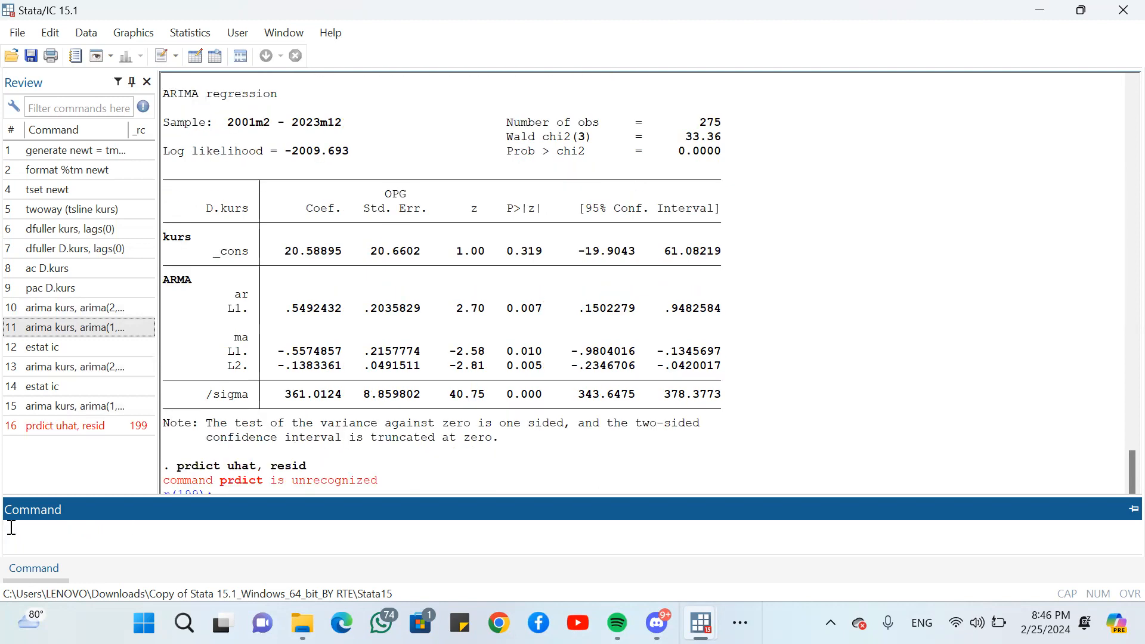
pyautogui.click(80, 426)
pyautogui.press('Delete')
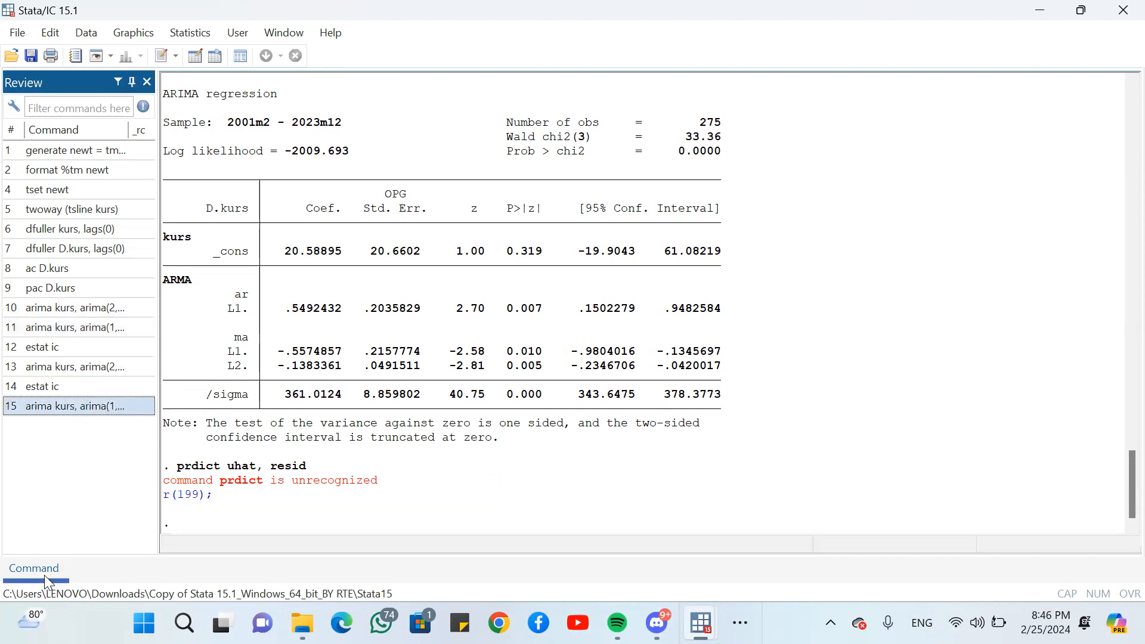
# - Save the fitted ARIMA model's residuals as uhat with predict uhat, resid
pyautogui.moveTo(43, 574)
pyautogui.tripleClick(20, 531)
pyautogui.press('BackSpace')
pyautogui.write('predict')
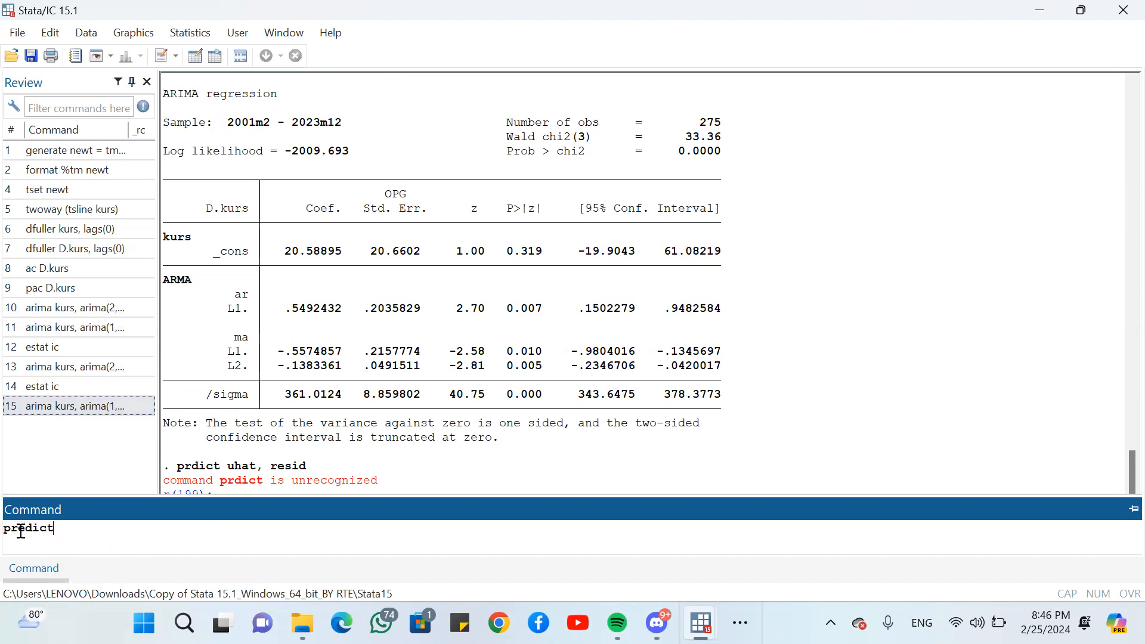
pyautogui.write(' uhat, resid')
pyautogui.press('Return')
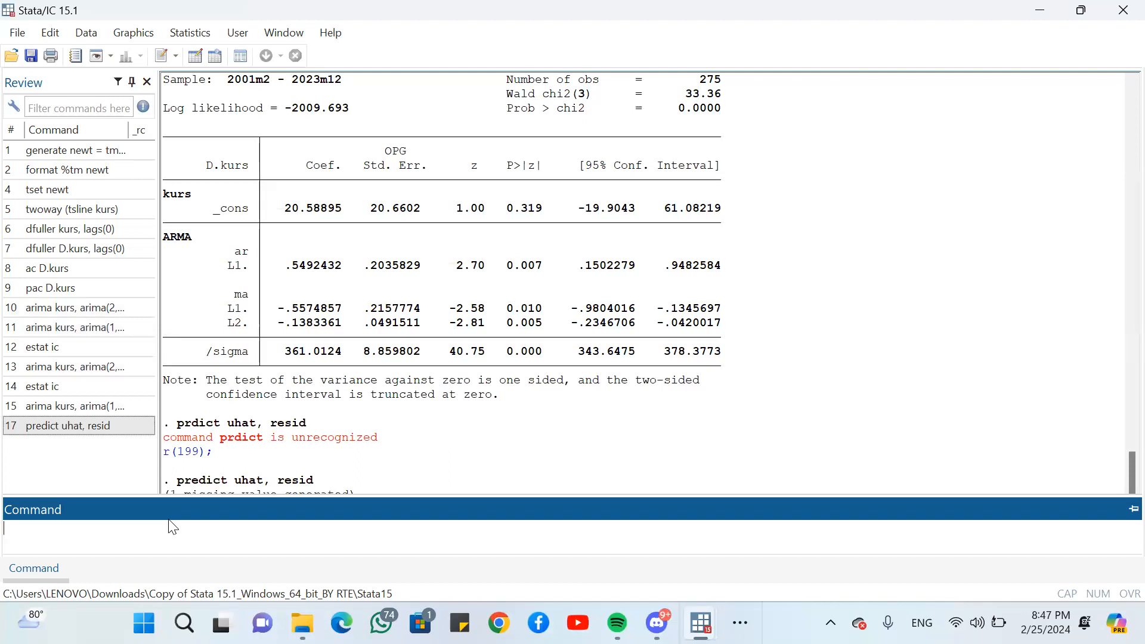
# - Run regress uhat on a constant only and test the residuals for ARCH effects with estat archlm
pyautogui.write('regress uhat')
pyautogui.press('Return')
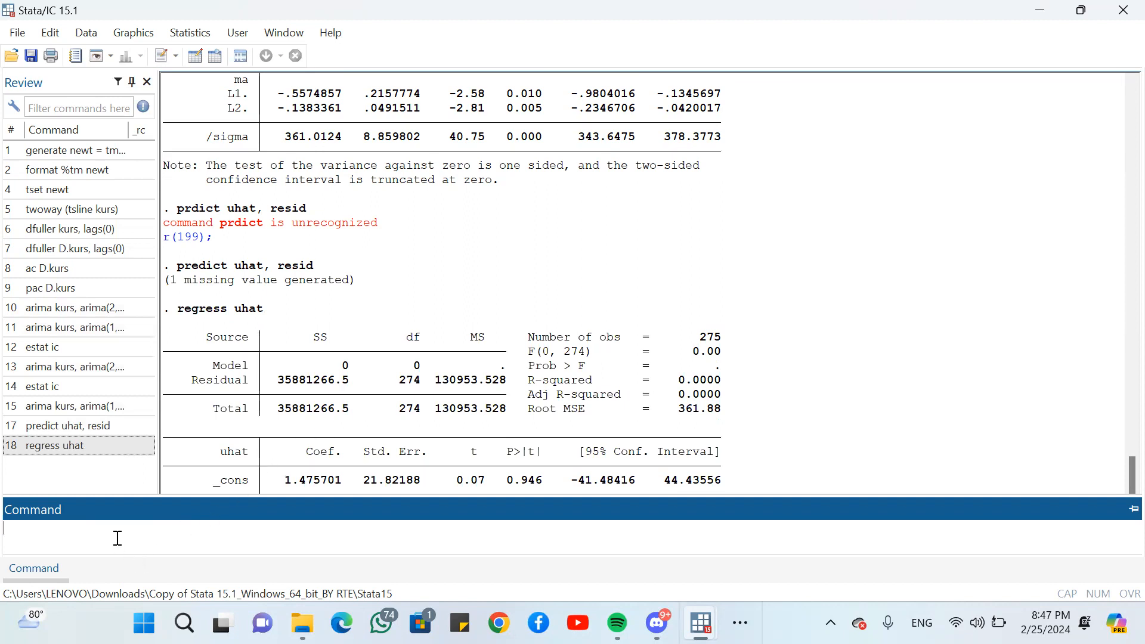
pyautogui.write('estat archlm')
pyautogui.press('Return')
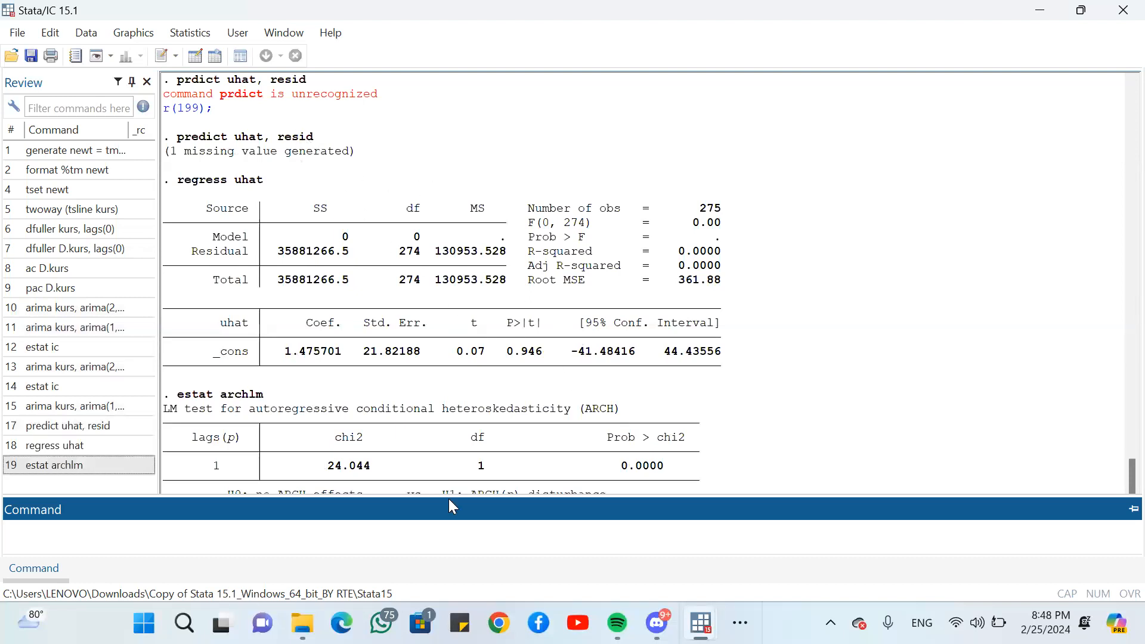
# - Start an ARCH and GARCH model specification with kurs as the dependent variable
pyautogui.click(203, 35)
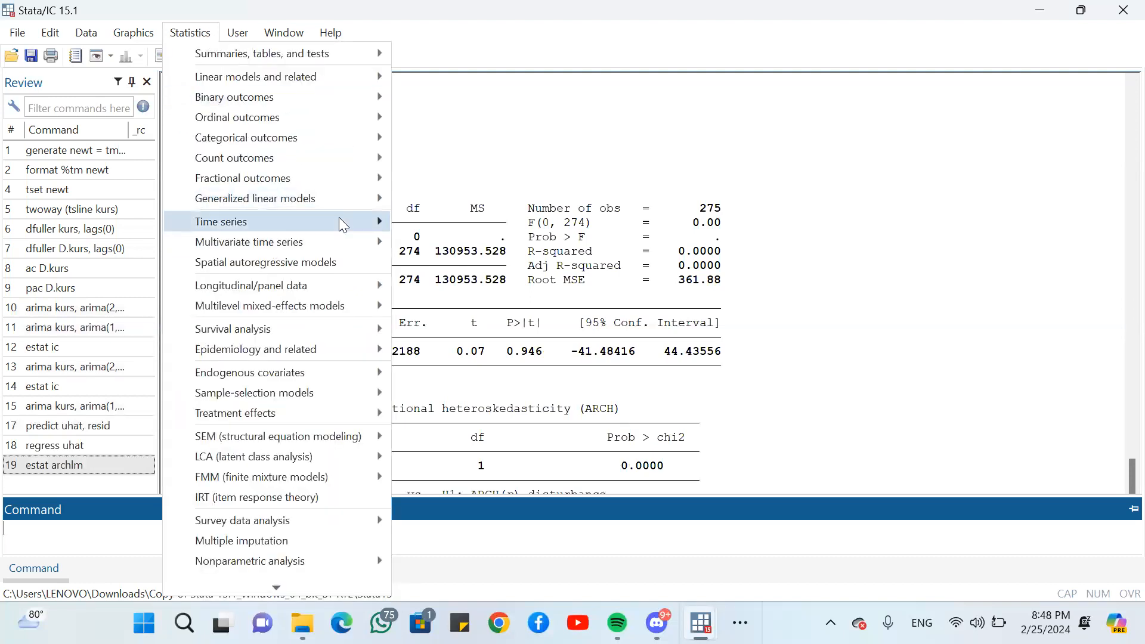
pyautogui.moveTo(386, 218)
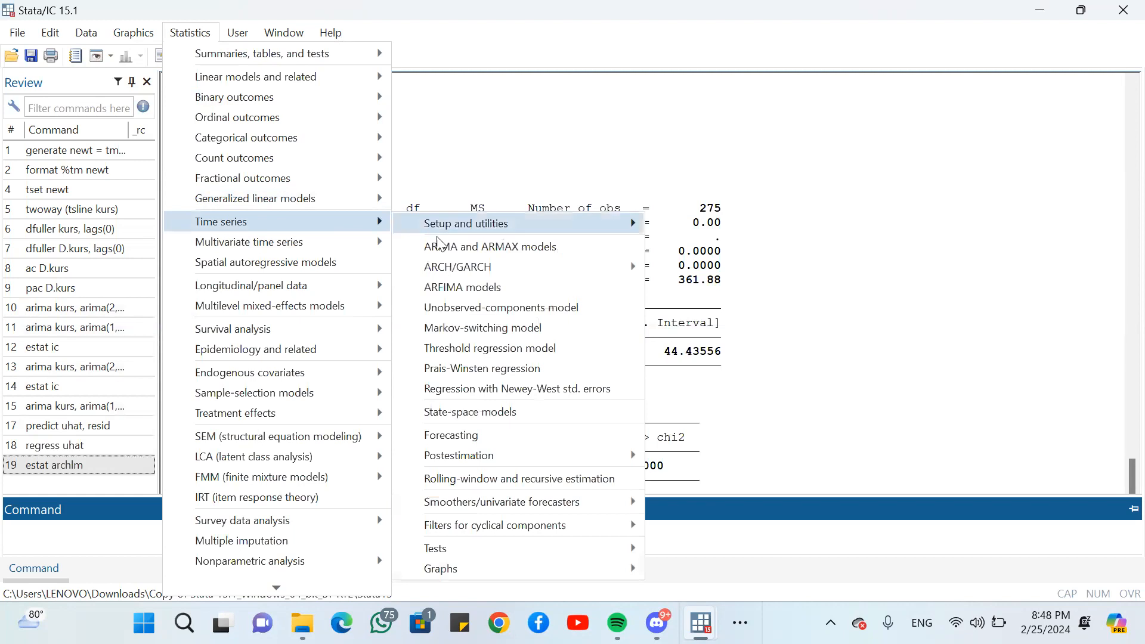
pyautogui.moveTo(473, 268)
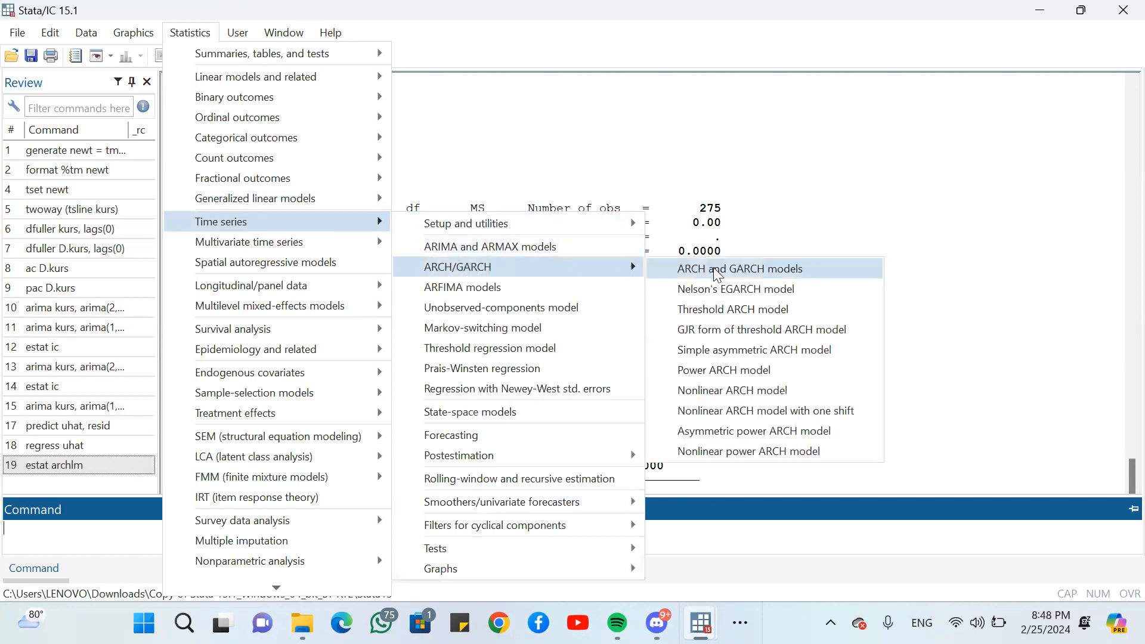
pyautogui.click(713, 267)
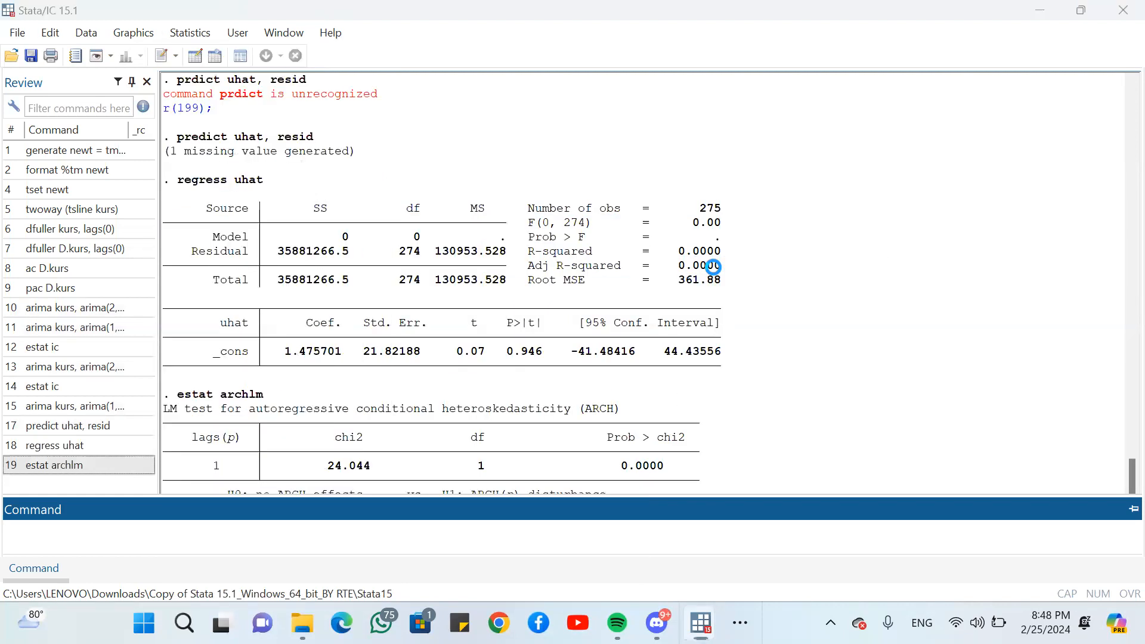
pyautogui.click(594, 329)
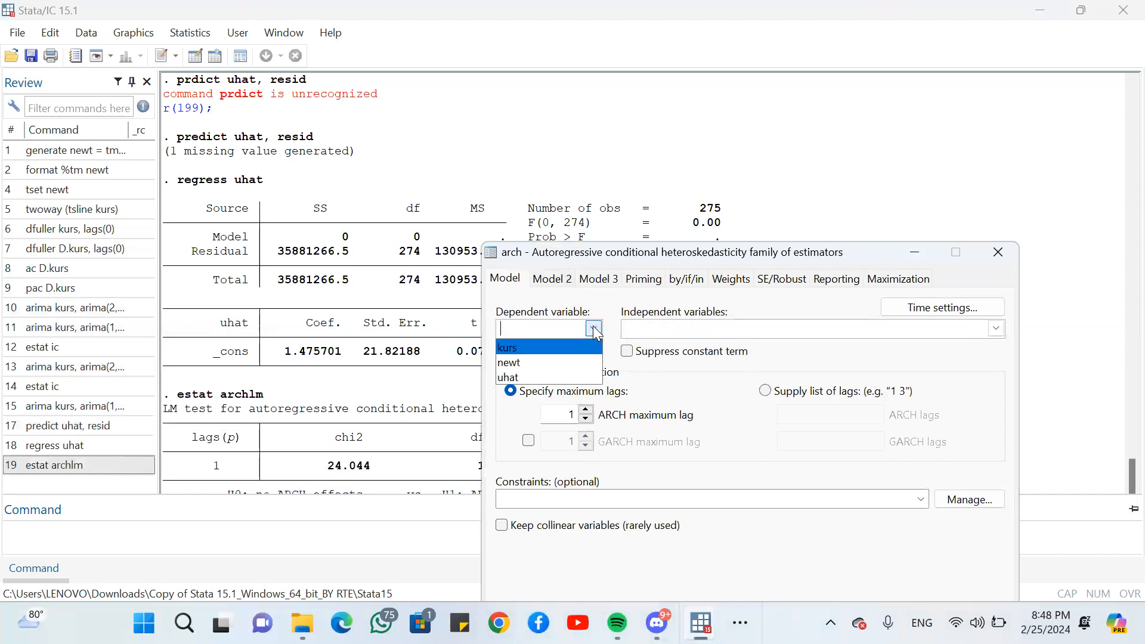
pyautogui.click(548, 341)
# - Set the ARIMA specification to autoregressive order 1, integrated order 1 and moving-average order 2, and fit the ARCH model
pyautogui.click(551, 279)
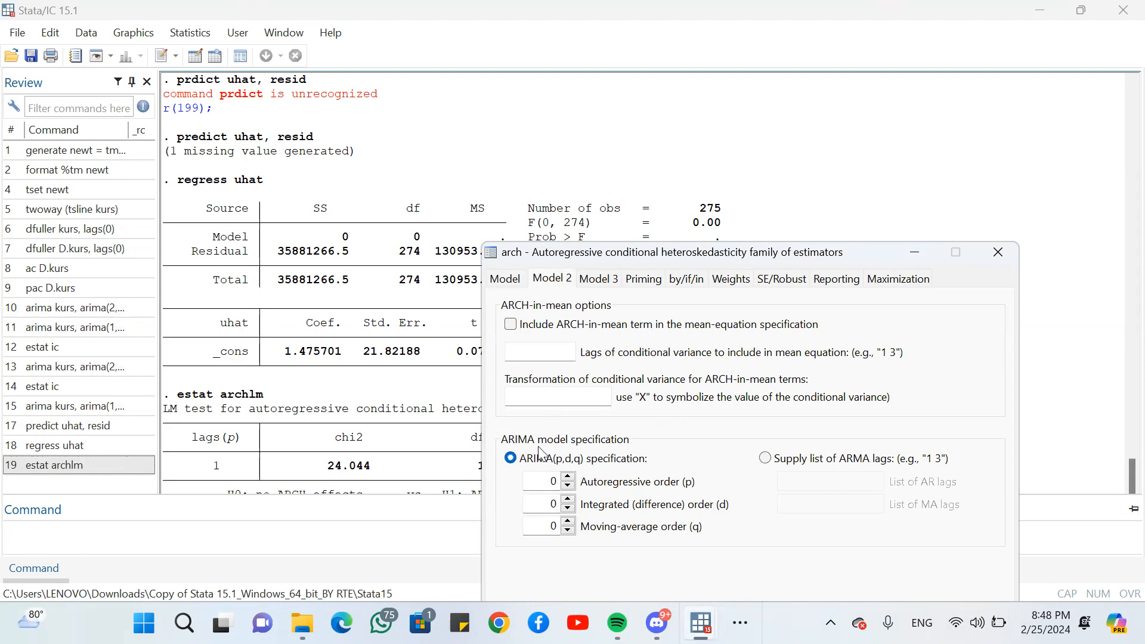
pyautogui.doubleClick(556, 483)
pyautogui.press('BackSpace')
pyautogui.write('1')
pyautogui.click(554, 505)
pyautogui.write('1')
pyautogui.click(556, 525)
pyautogui.press('BackSpace')
pyautogui.write('2')
pyautogui.press('Return')
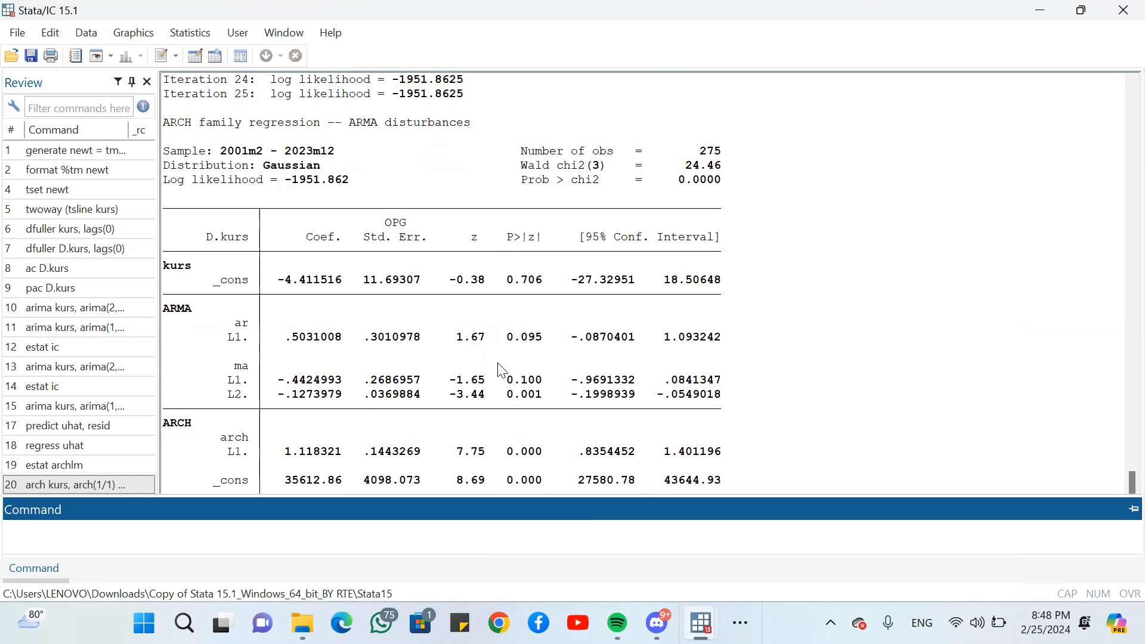
# - Check the p-value of the first MA lag and report the ARCH model's information criteria with estat ic
pyautogui.moveTo(507, 382); pyautogui.dragTo(542, 380)
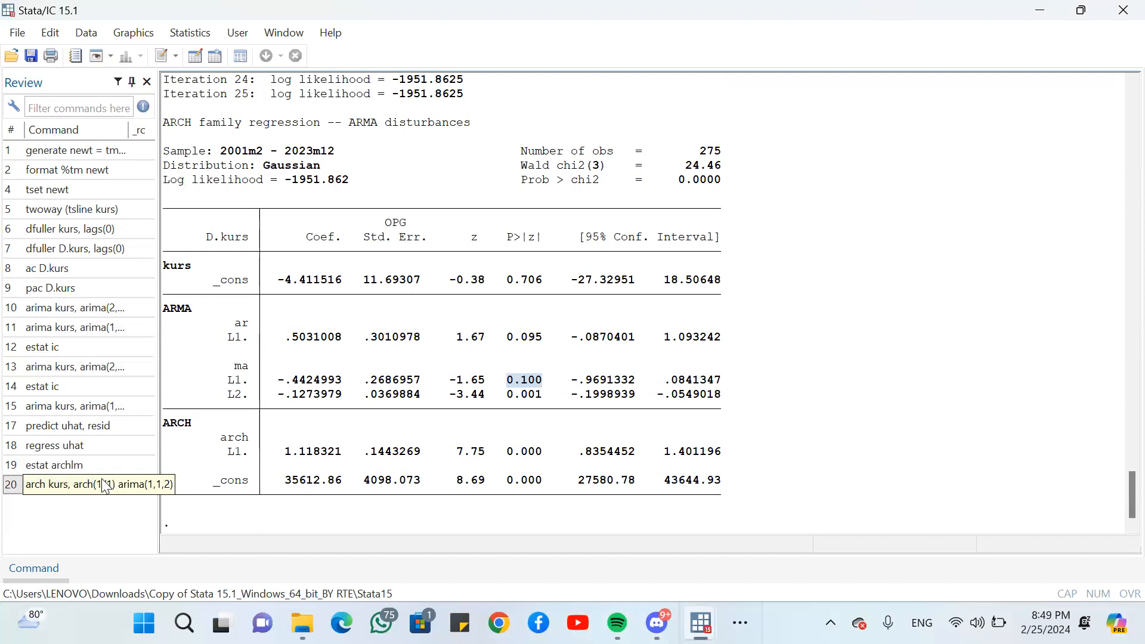
pyautogui.moveTo(39, 575)
pyautogui.write('estat ic')
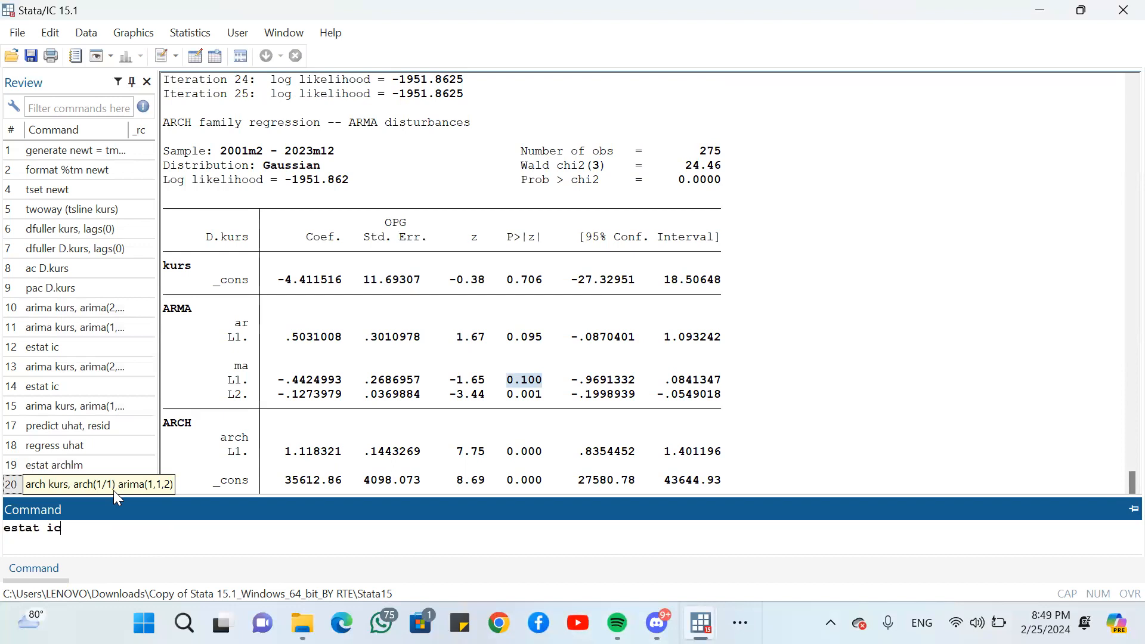
pyautogui.press('Return')
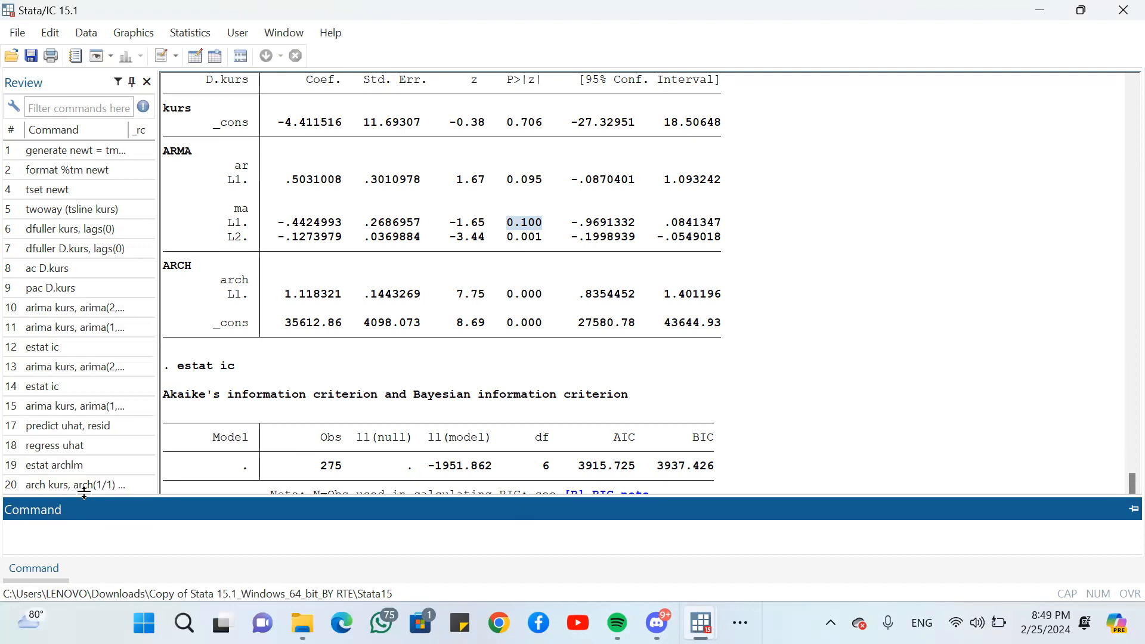
# - Edit the earlier arch command to arch kurs, arch(1)garch(1) arima(1,1,2) nolog and fit the GARCH model
pyautogui.click(83, 488)
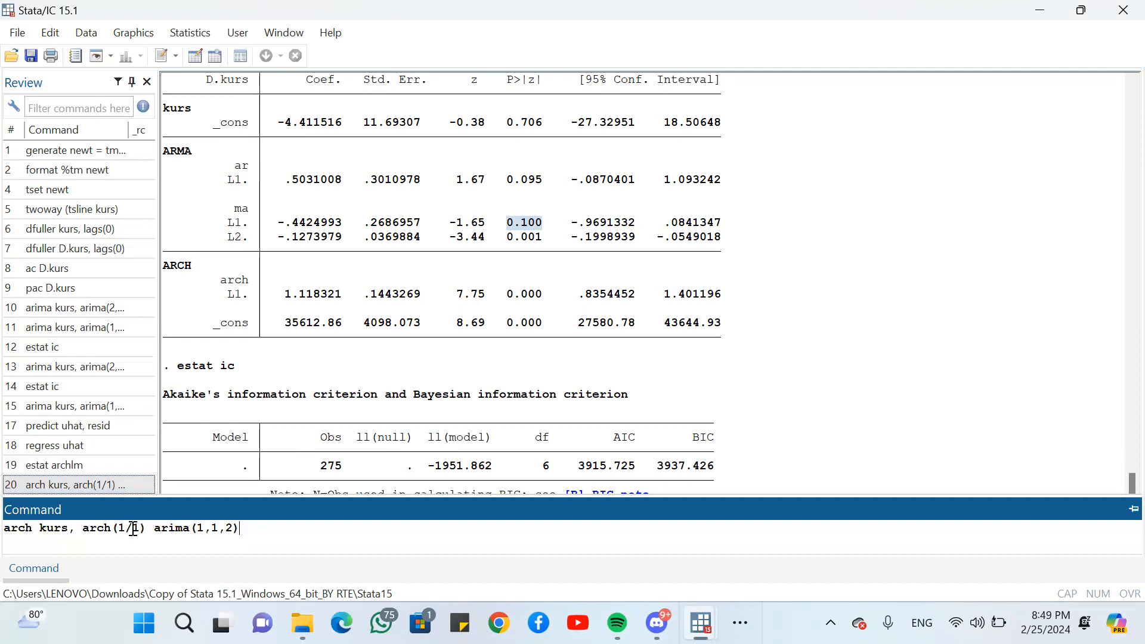
pyautogui.press('BackSpace')
pyautogui.press('BackSpace')
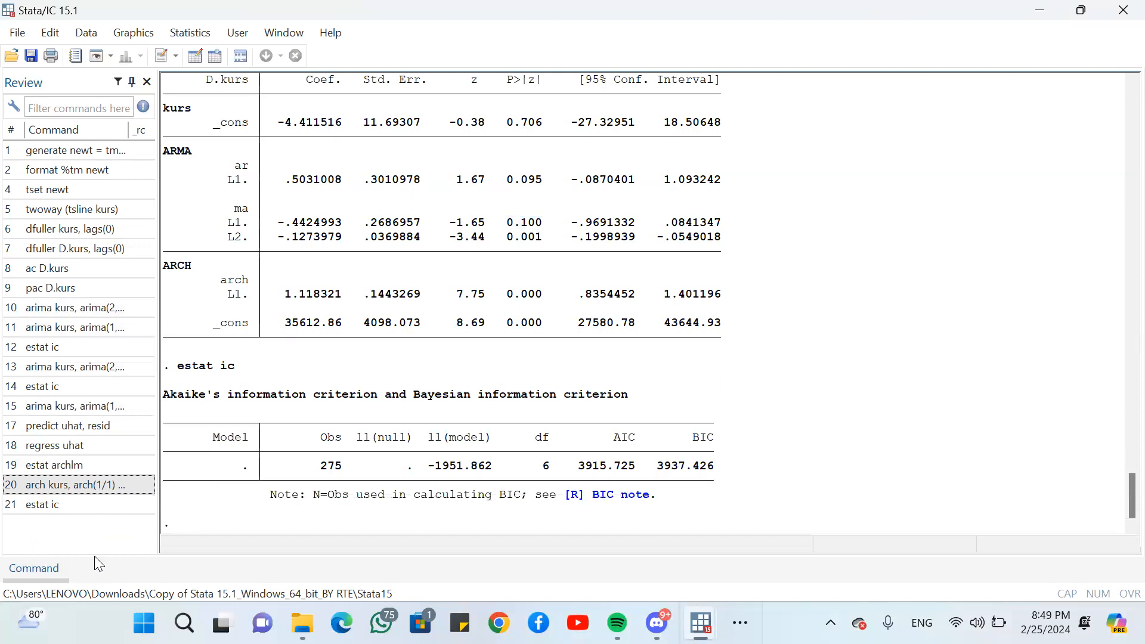
pyautogui.click(24, 572)
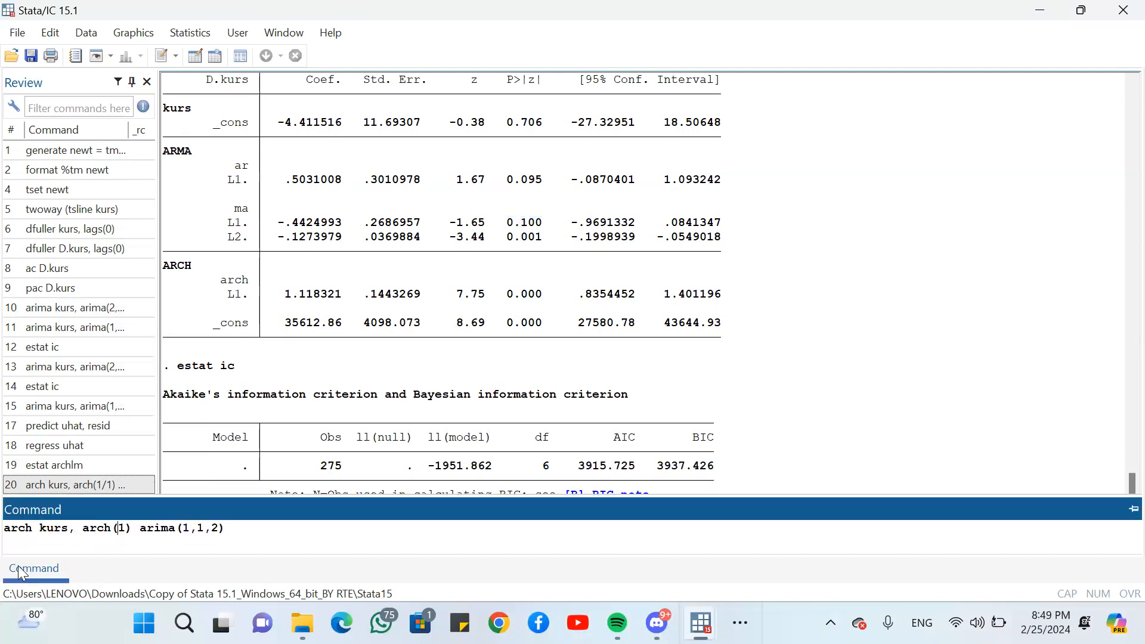
pyautogui.click(132, 528)
pyautogui.write('garch')
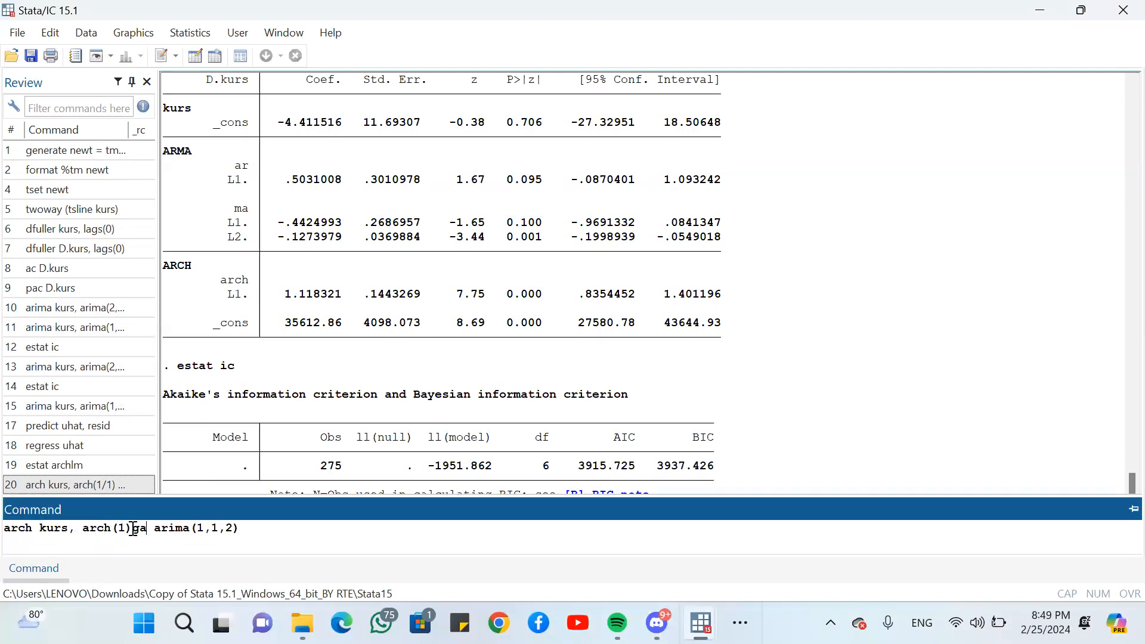
pyautogui.write('(1)')
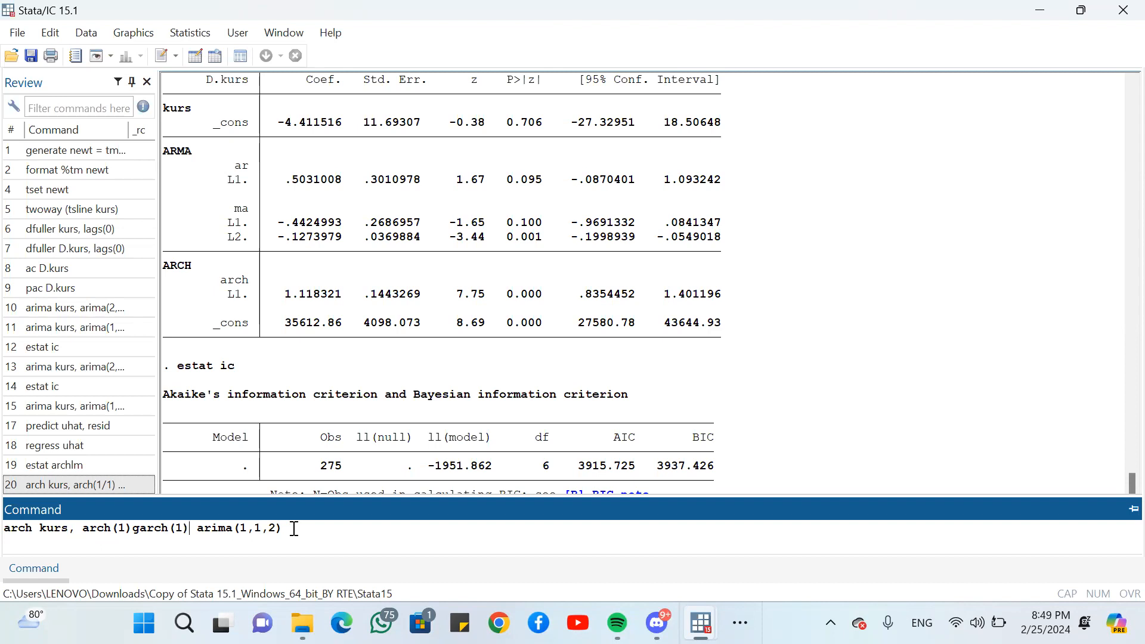
pyautogui.write('nolog')
pyautogui.press('Return')
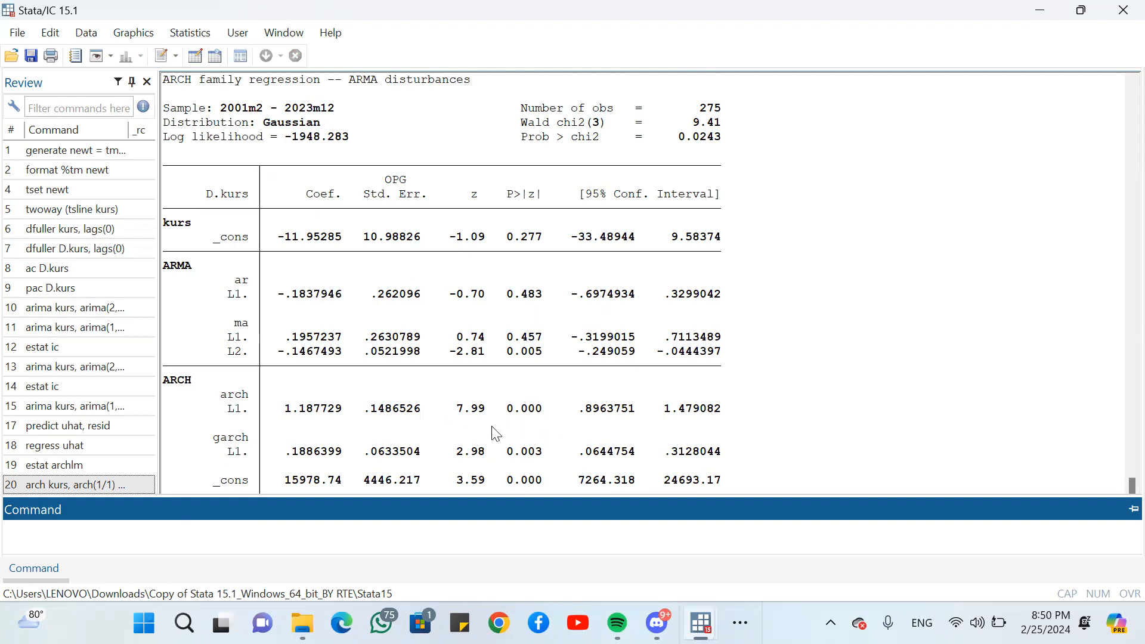
# - Report the GARCH model's information criteria with estat ic and compare them with those of the ARCH model
pyautogui.scroll(2, 404, 147)
pyautogui.scroll(8, 404, 146)
pyautogui.scroll(-11, 405, 146)
pyautogui.write('estat ic')
pyautogui.press('Return')
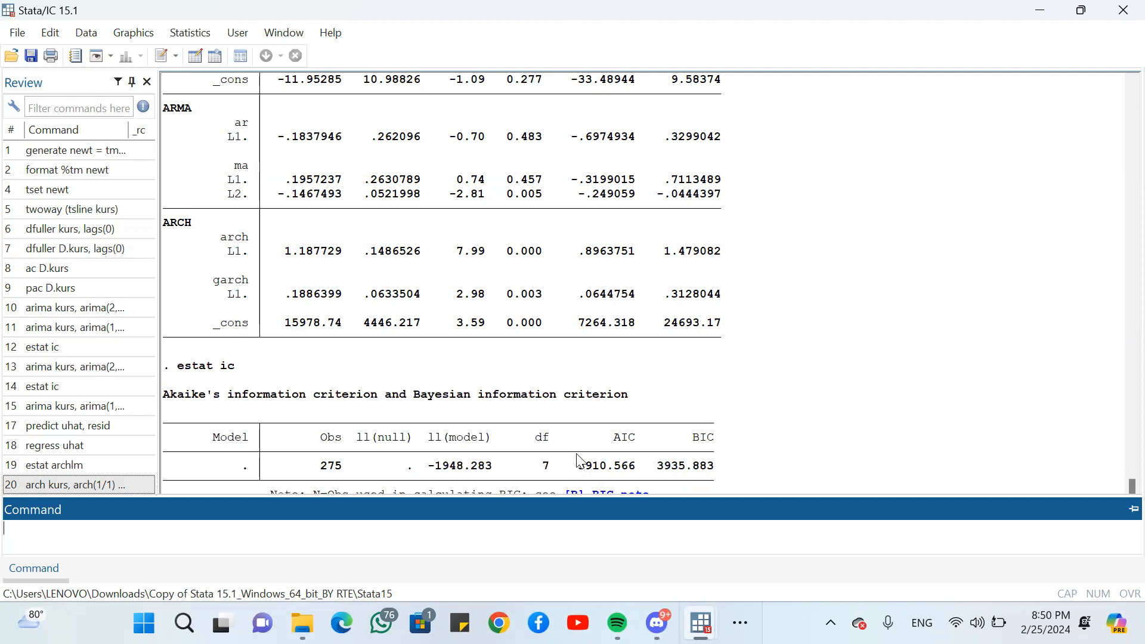
pyautogui.scroll(9, 609, 459)
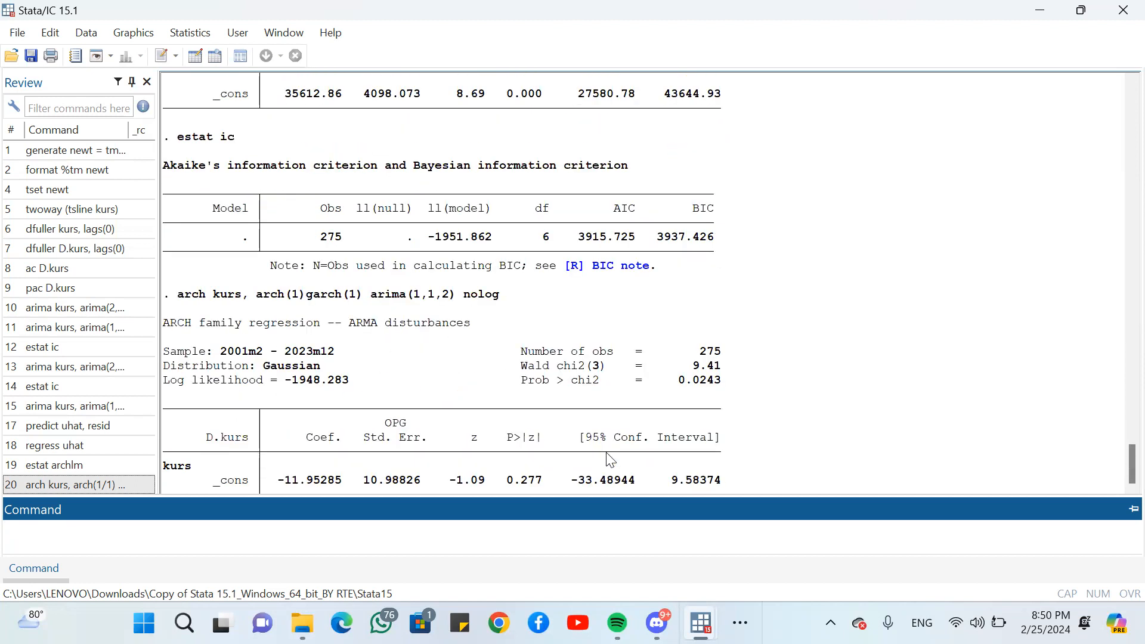
pyautogui.scroll(5, 609, 459)
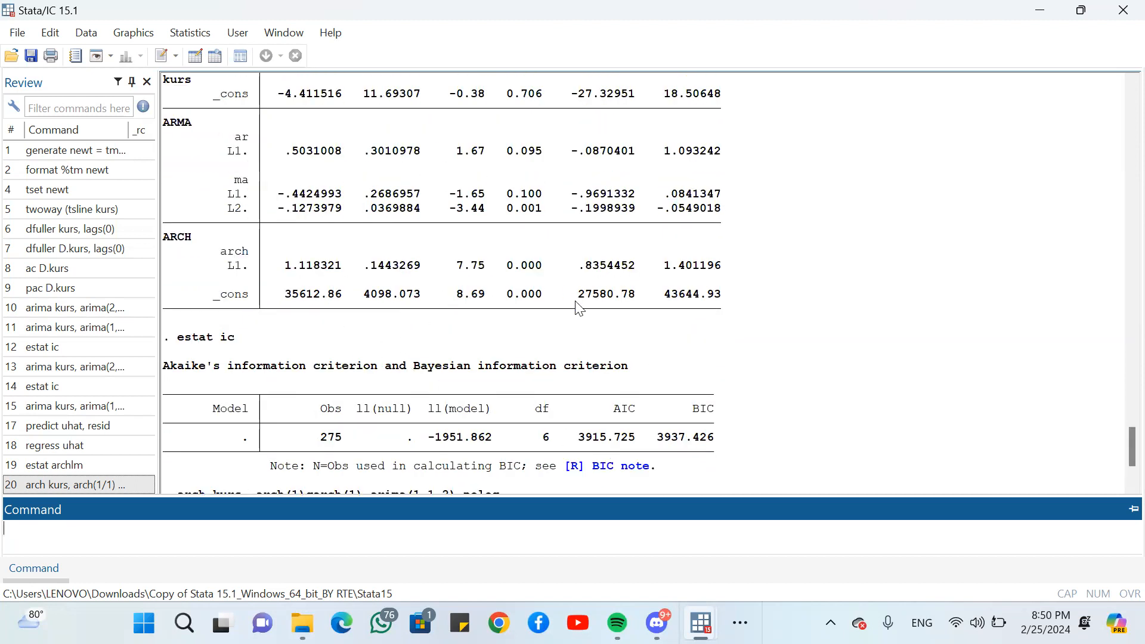
pyautogui.scroll(-18, 616, 444)
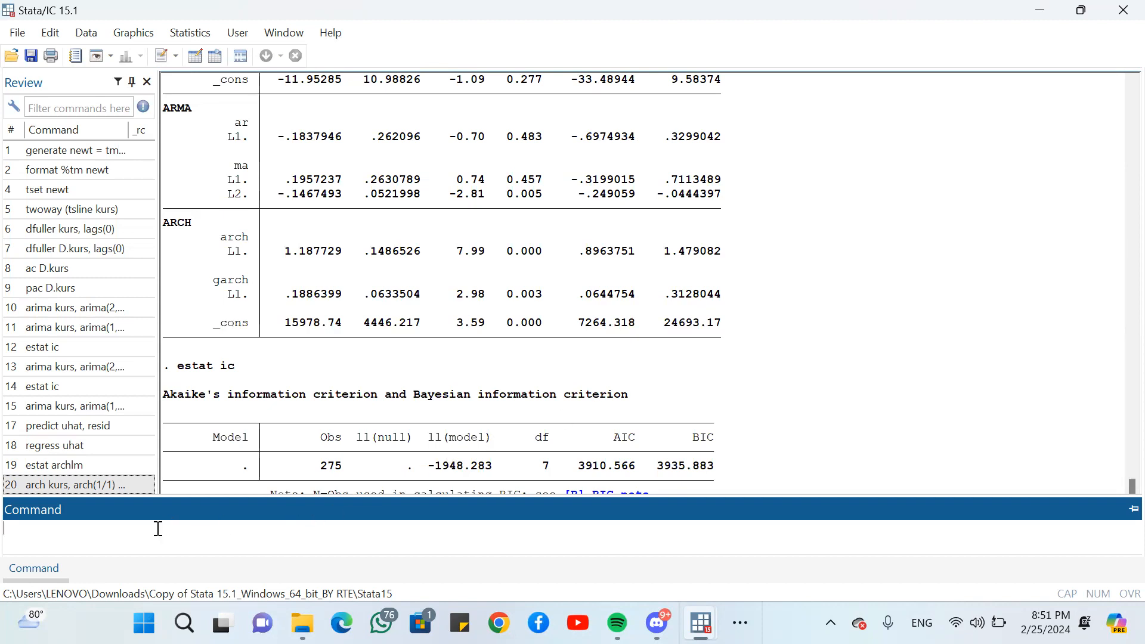
# - Predict the GARCH model's conditional variance with predict var_garch11, variance
pyautogui.write('predict var_garch11, varia')
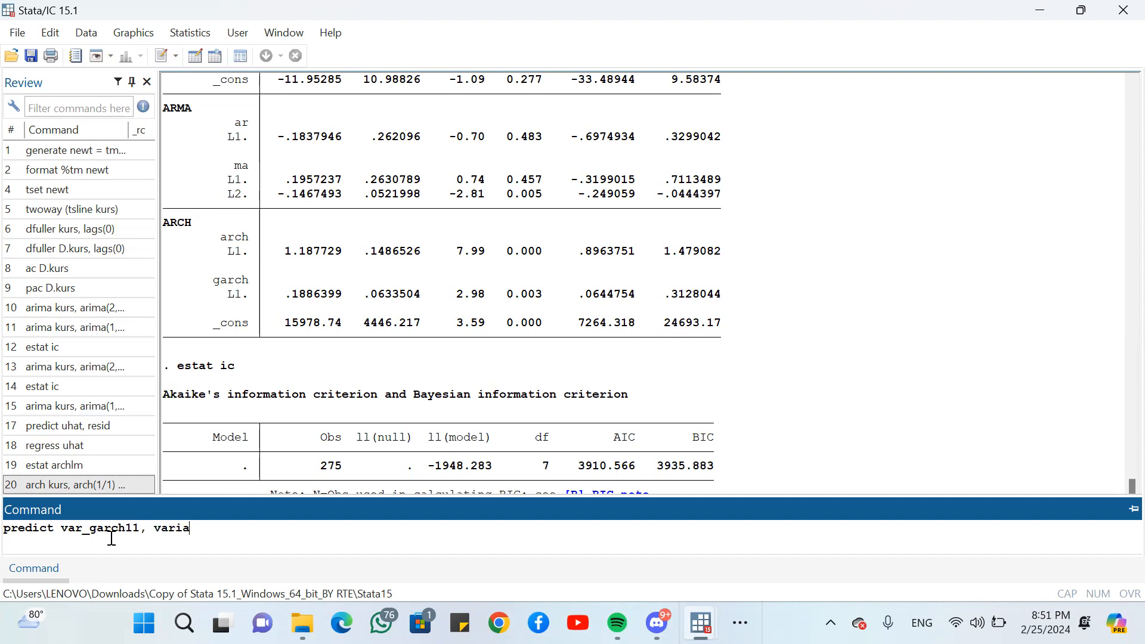
pyautogui.write('nce')
pyautogui.press('Return')
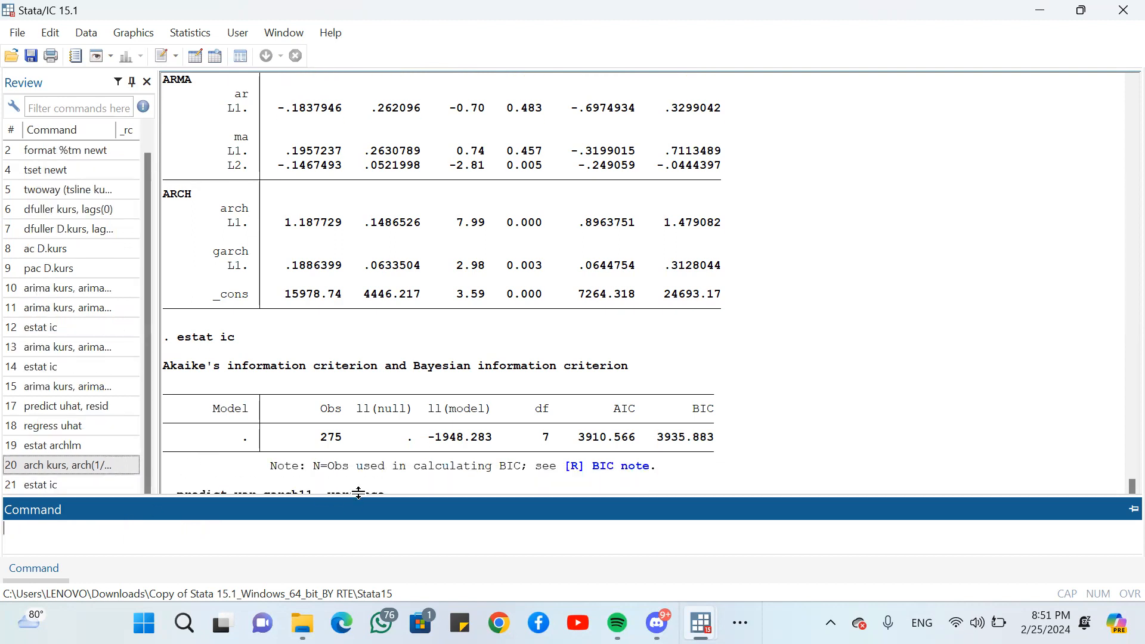
pyautogui.click(489, 486)
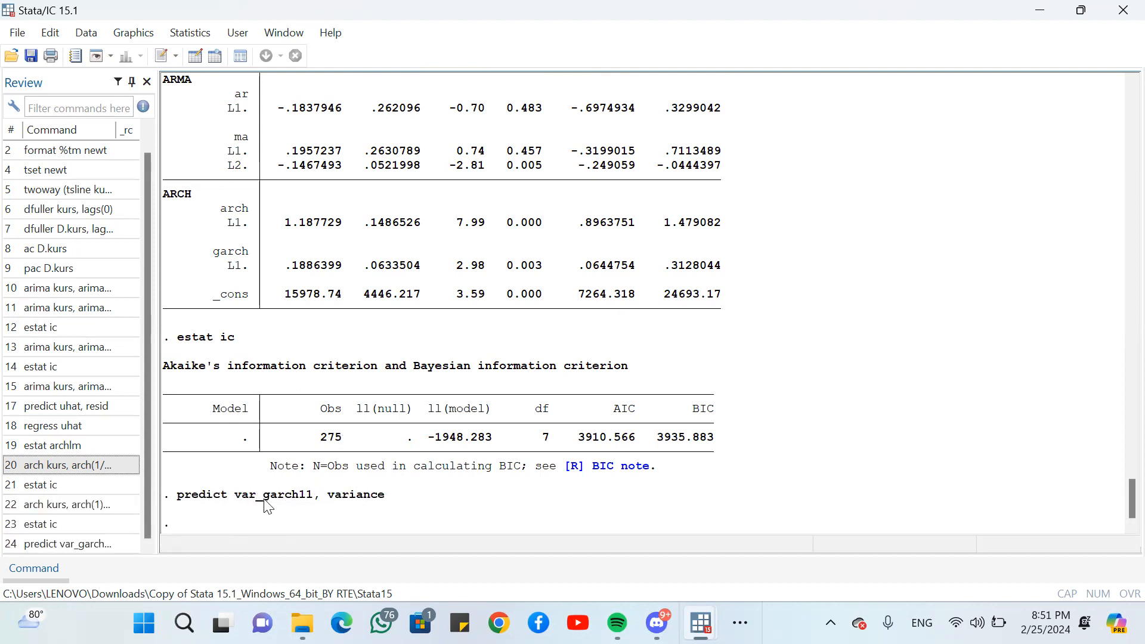
# - Inspect the var_garch11 column in the Data Editor and return to the main results window
pyautogui.click(1035, 12)
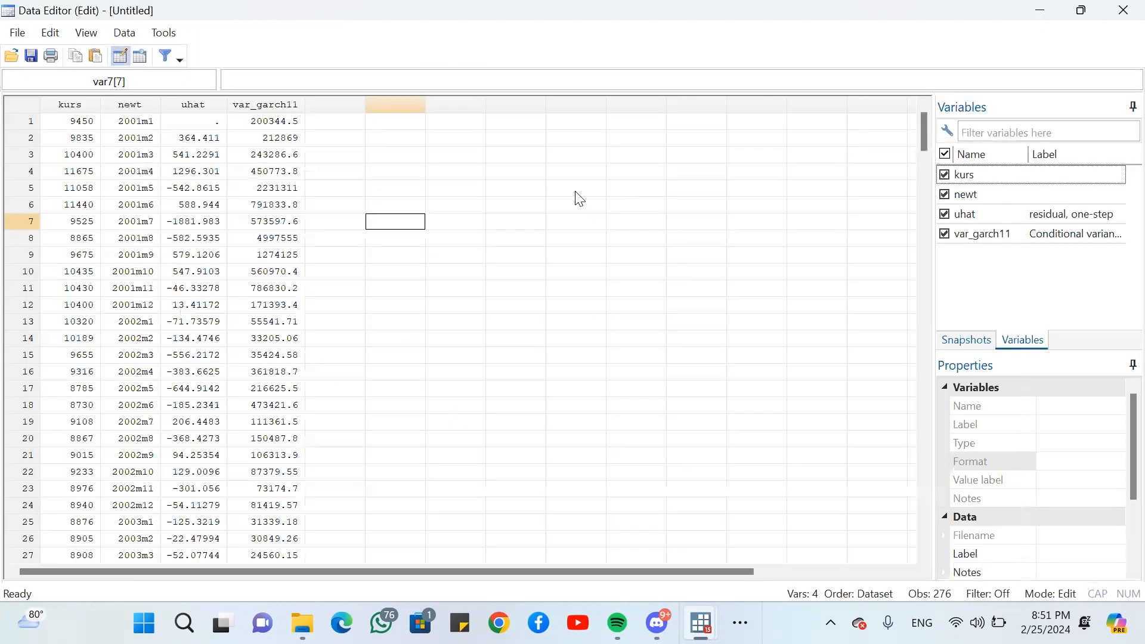
pyautogui.click(283, 107)
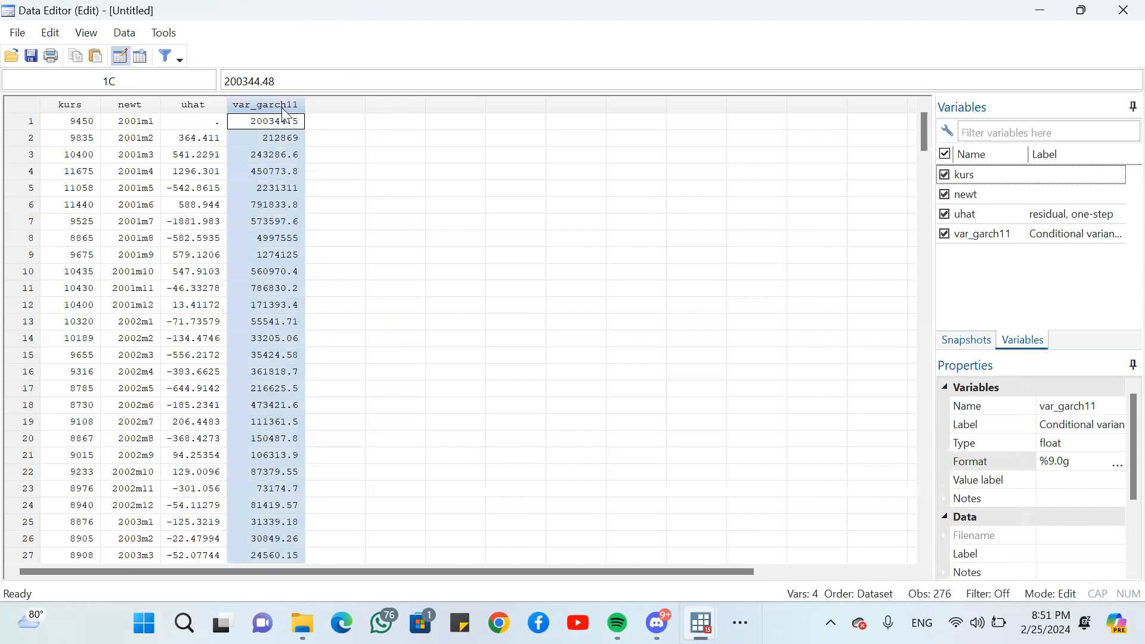
pyautogui.click(335, 157)
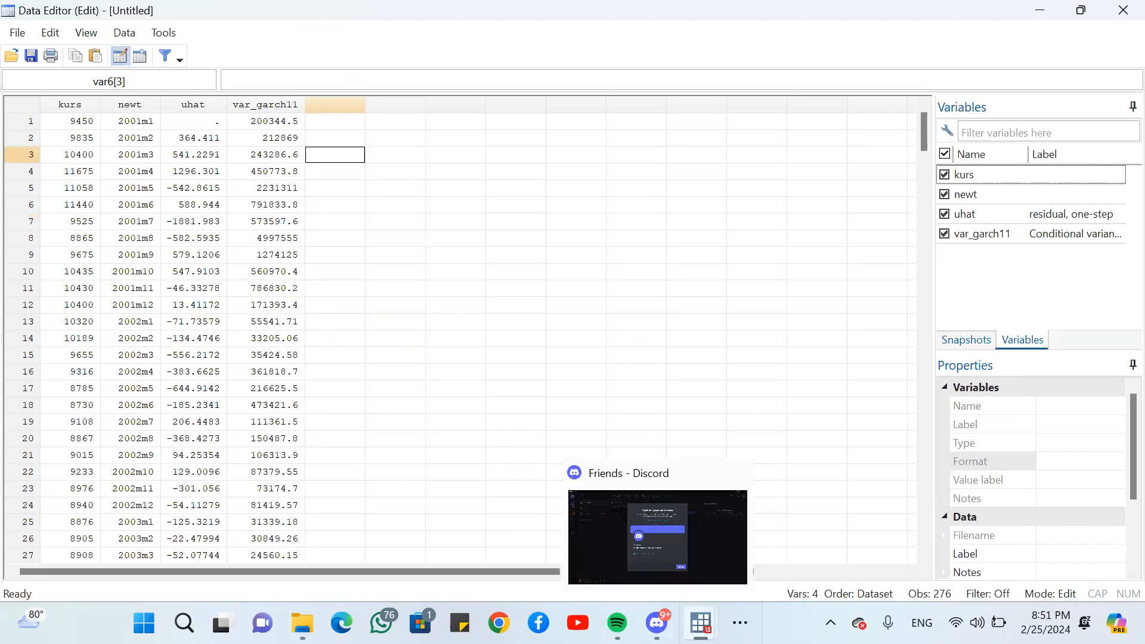
pyautogui.moveTo(700, 623)
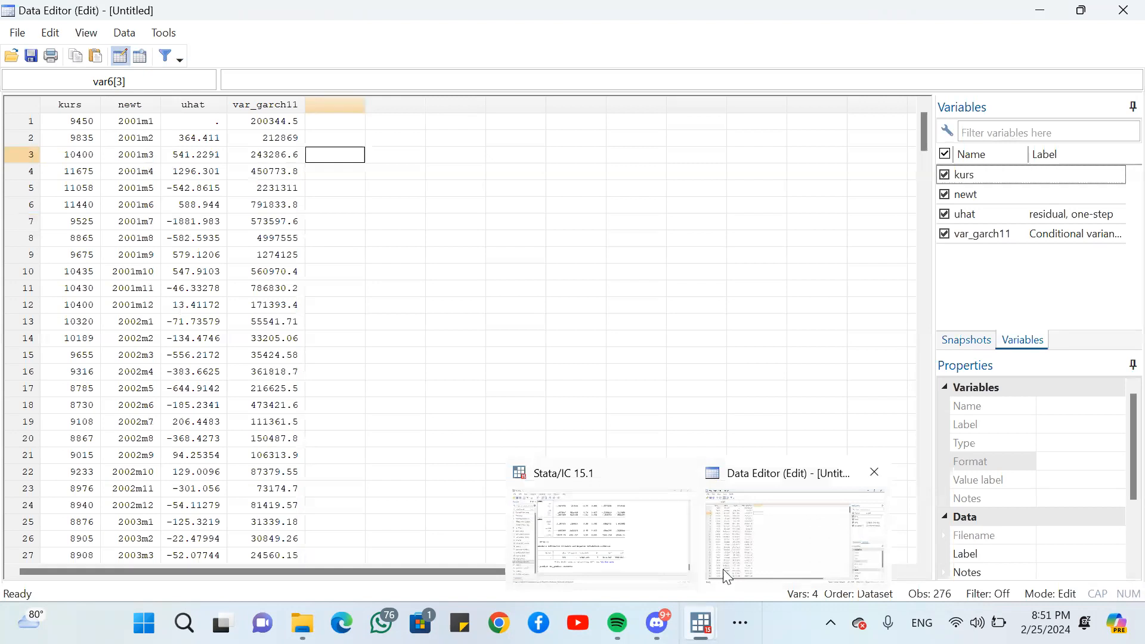
pyautogui.click(740, 544)
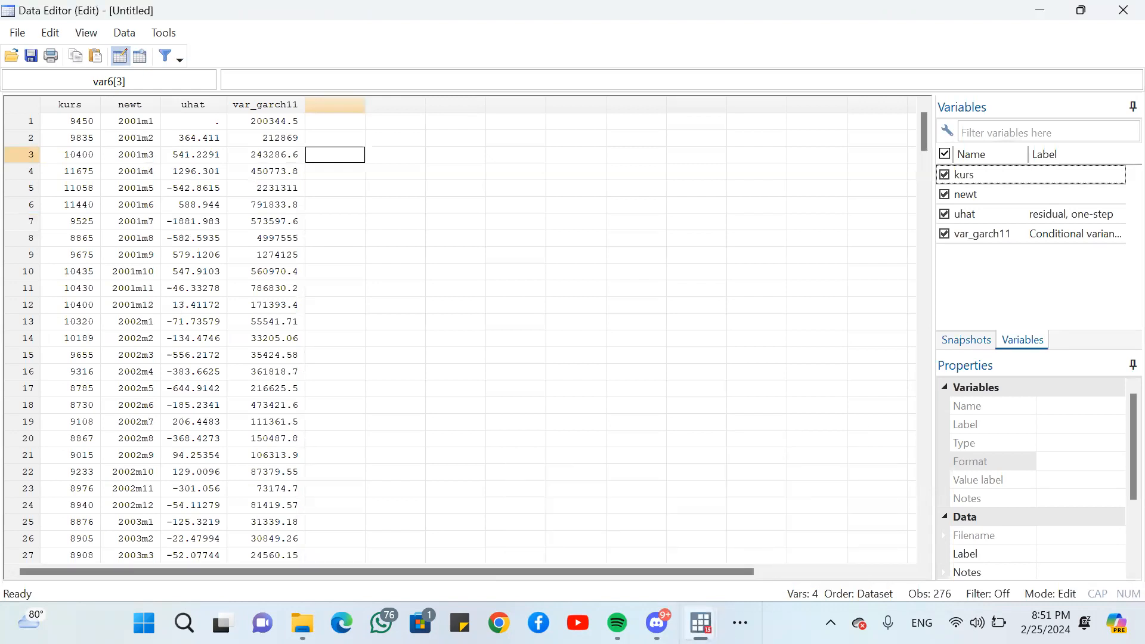
pyautogui.click(700, 623)
pyautogui.click(614, 539)
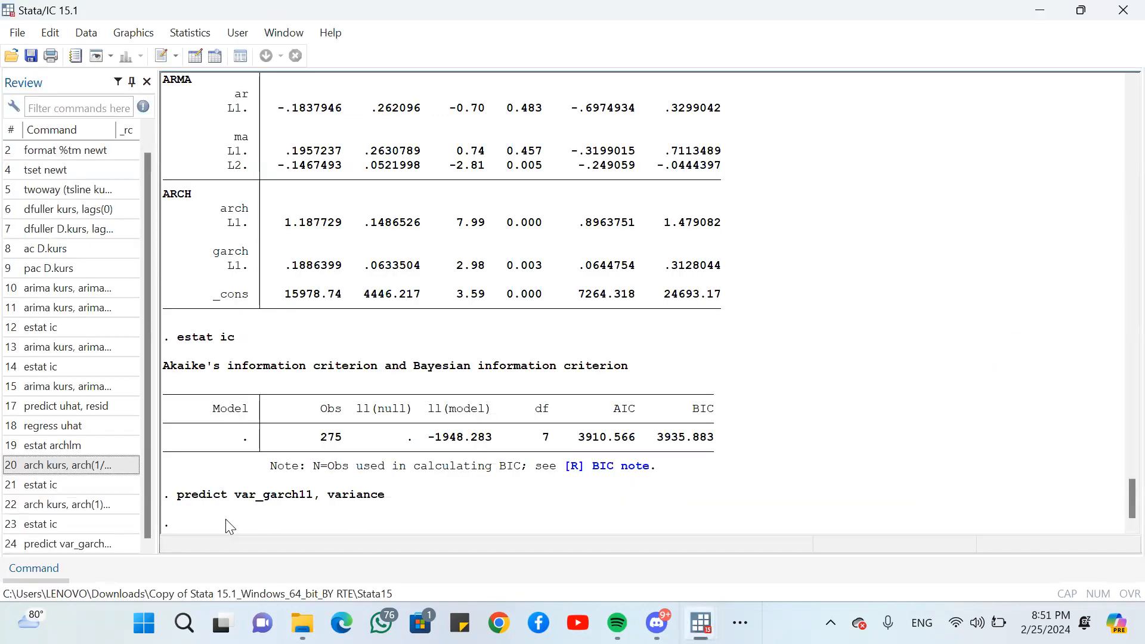
# - Generate the conditional standard deviation with gen sd_garch11 = sqrt(var_garch11)
pyautogui.click(28, 567)
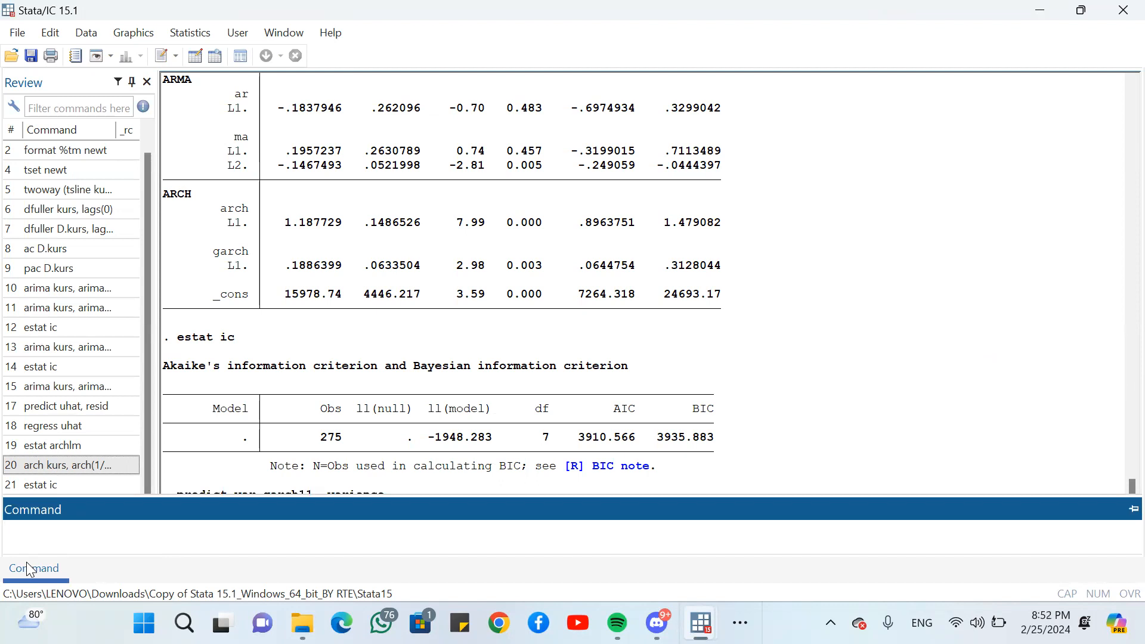
pyautogui.write('gen sd_garch11 = sqrt(var')
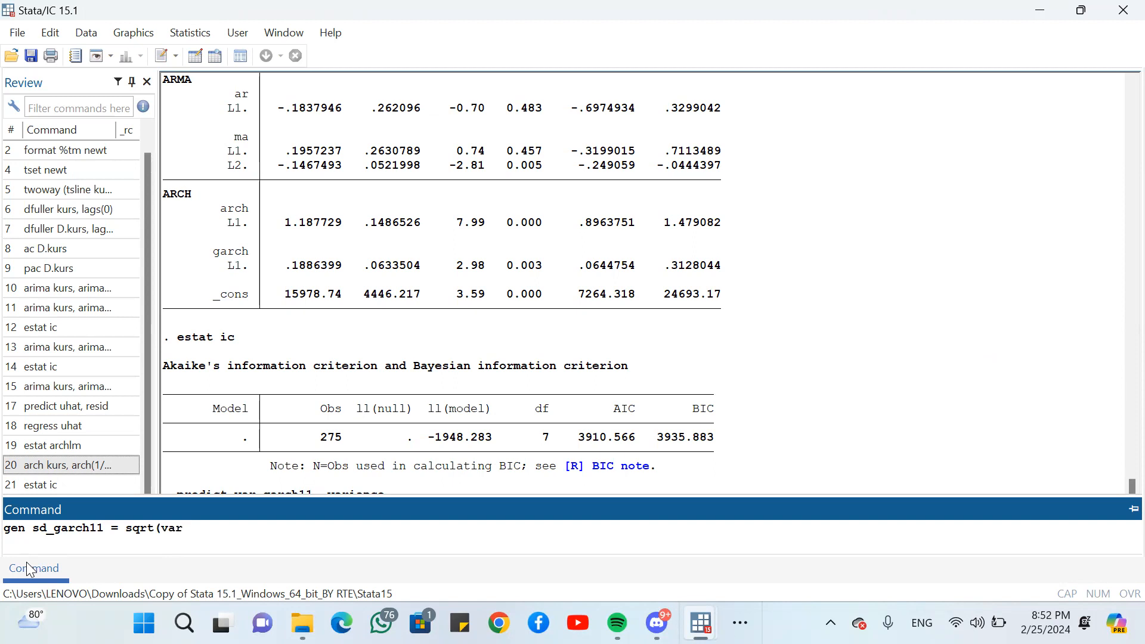
pyautogui.write('_garch11)')
pyautogui.press('Return')
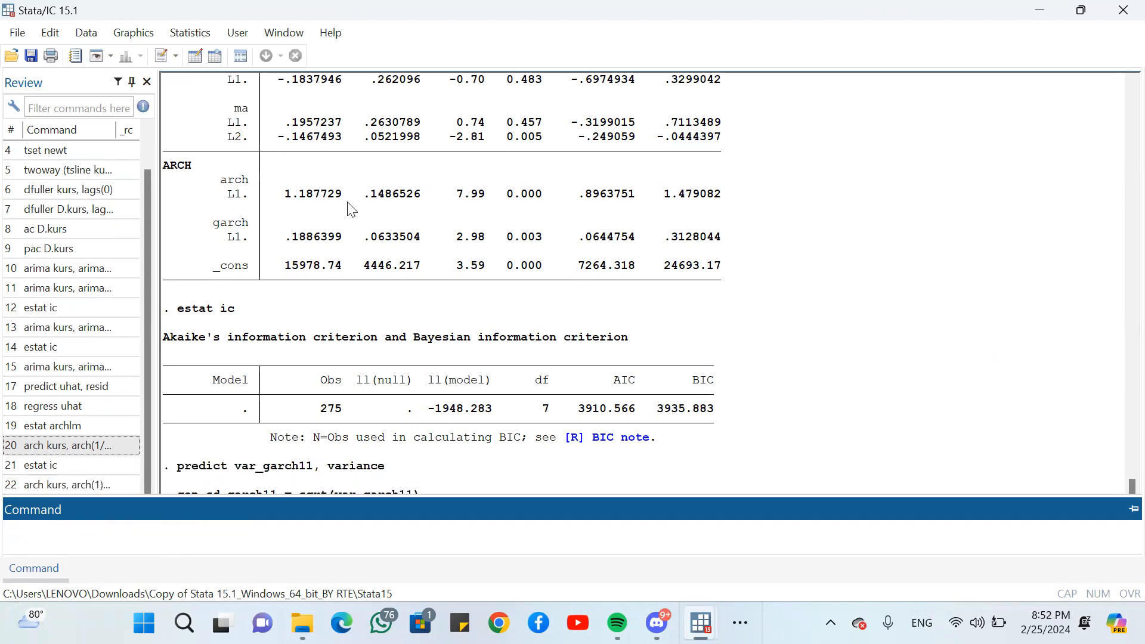
# - Inspect the sd_garch11 column in the Data Editor and return to the main results window
pyautogui.click(1030, 11)
pyautogui.click(521, 219)
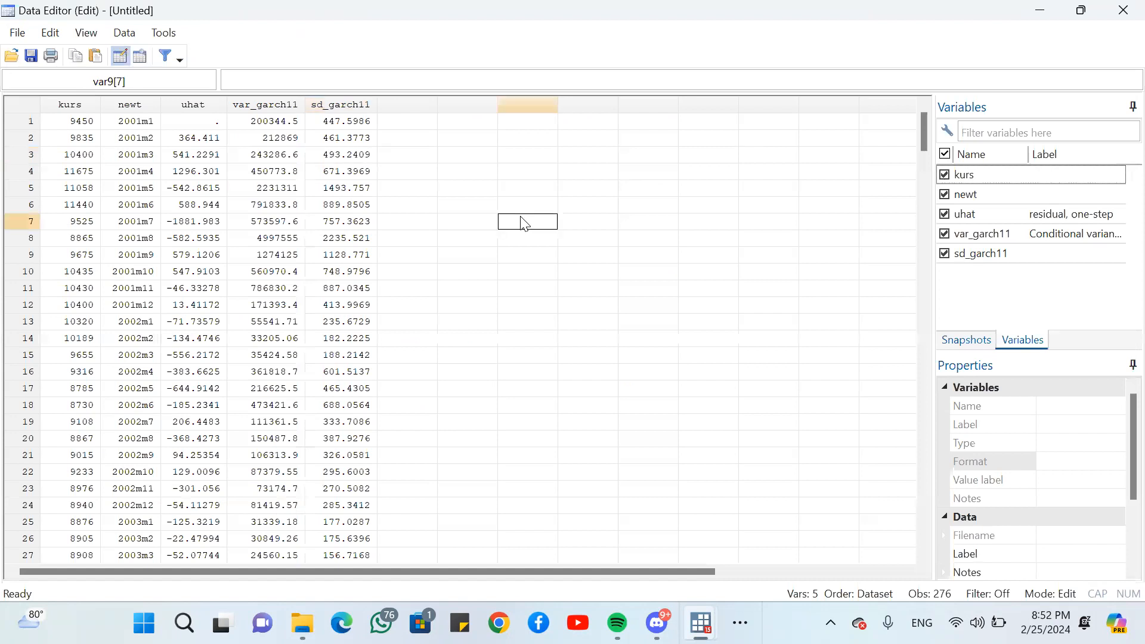
pyautogui.click(349, 106)
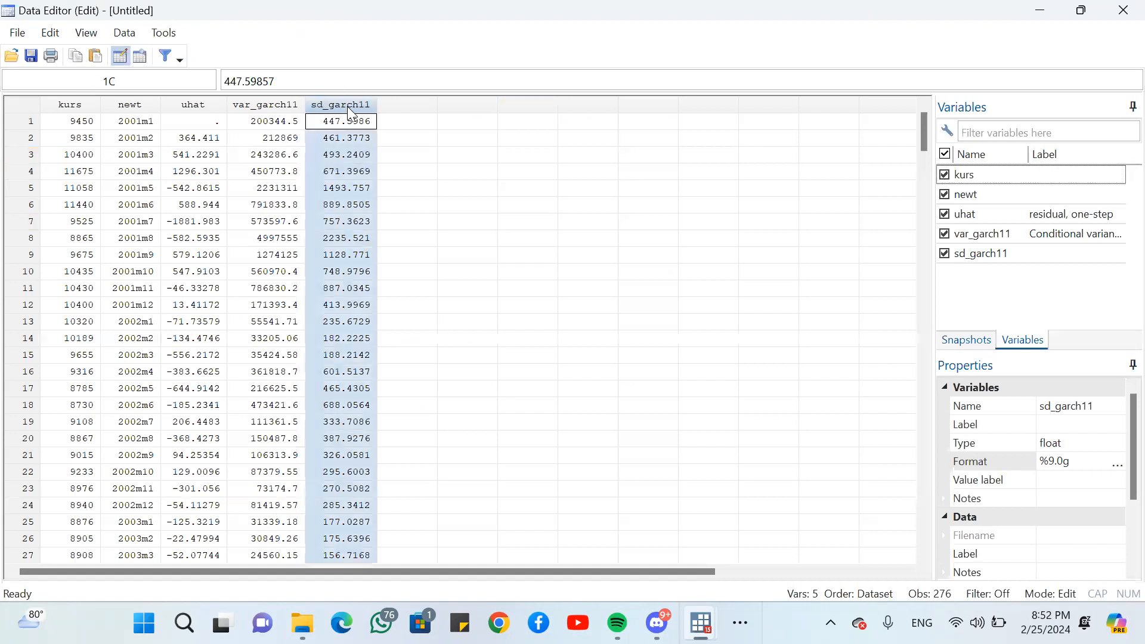
pyautogui.click(393, 141)
pyautogui.click(328, 106)
pyautogui.scroll(-14, 334, 164)
pyautogui.scroll(-8, 334, 165)
pyautogui.scroll(20, 334, 165)
pyautogui.moveTo(700, 623)
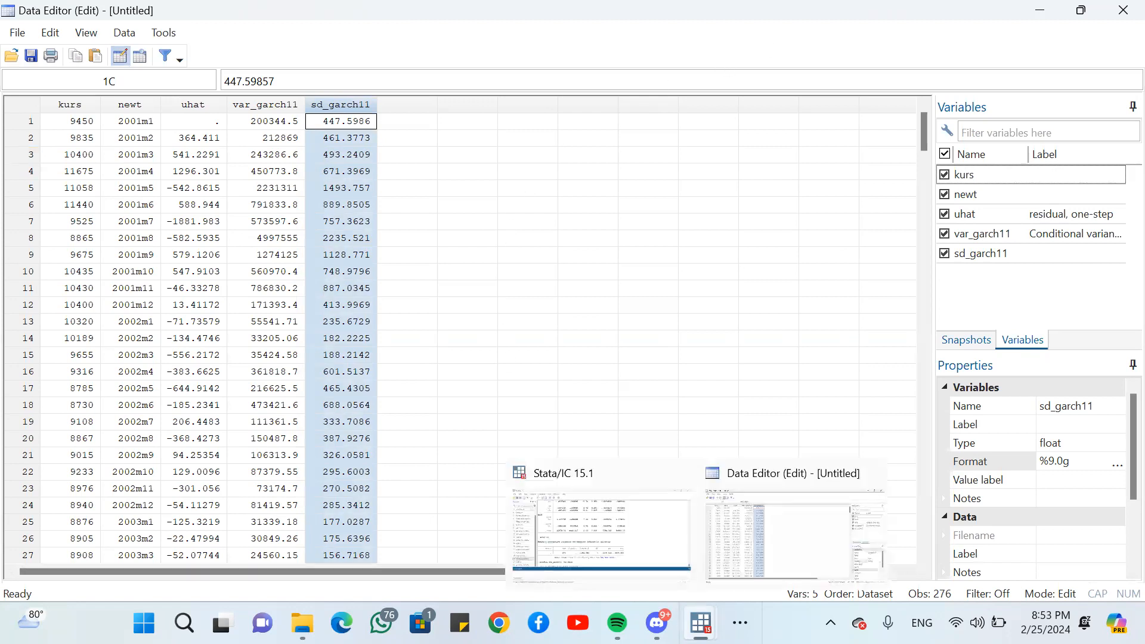
pyautogui.click(647, 542)
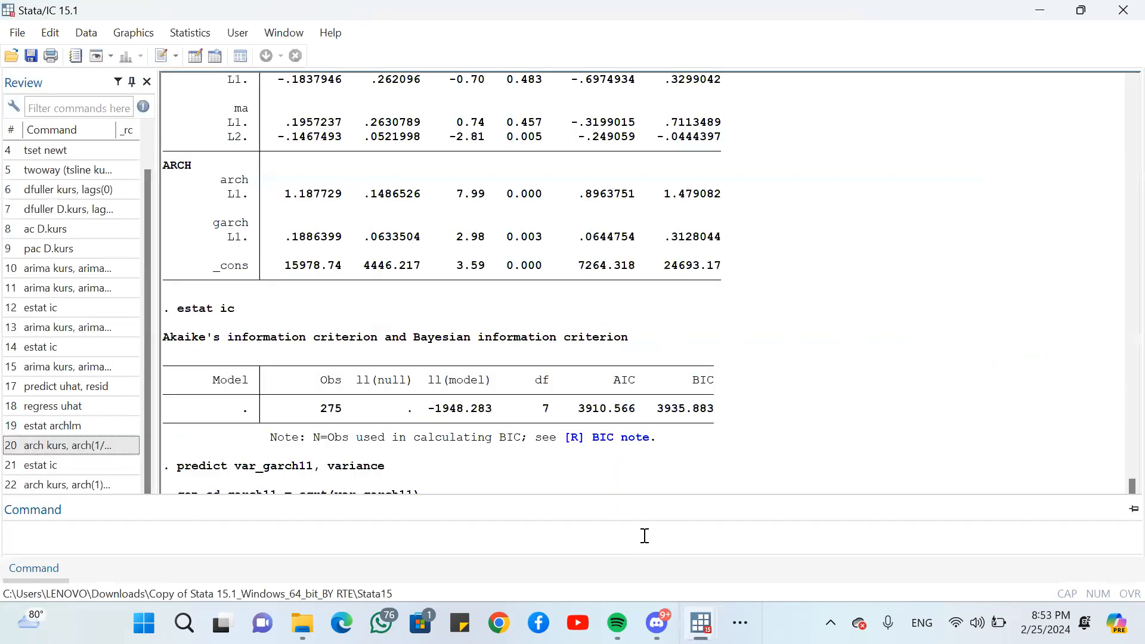
# - Plot sd_garch11 as a second time-series line together with kurs, view the graph and close it
pyautogui.click(134, 32)
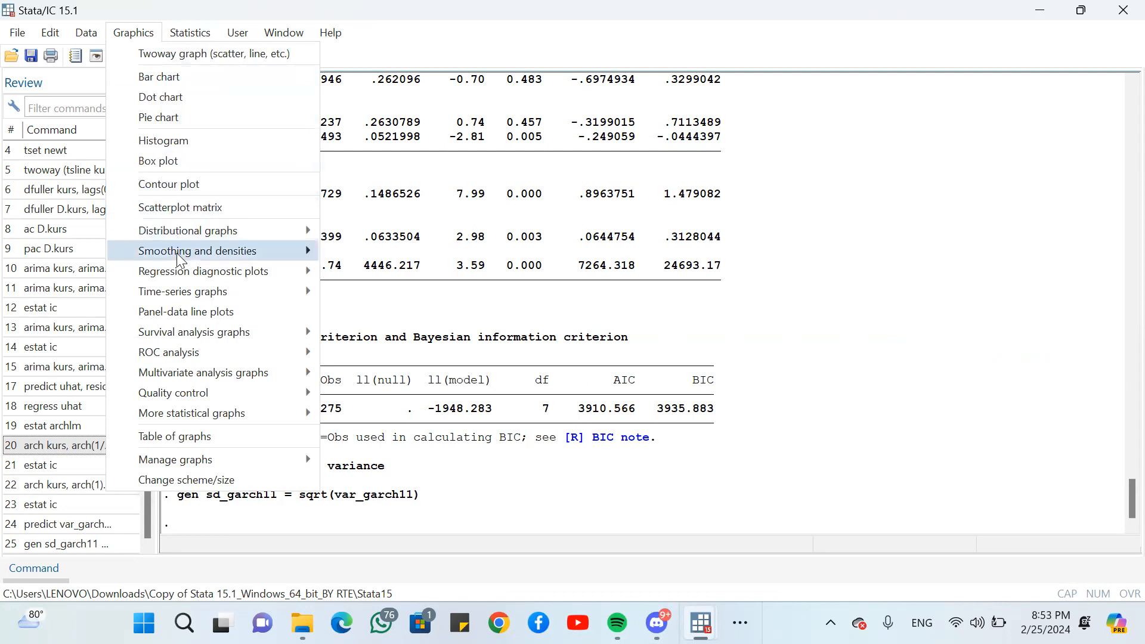
pyautogui.moveTo(298, 292)
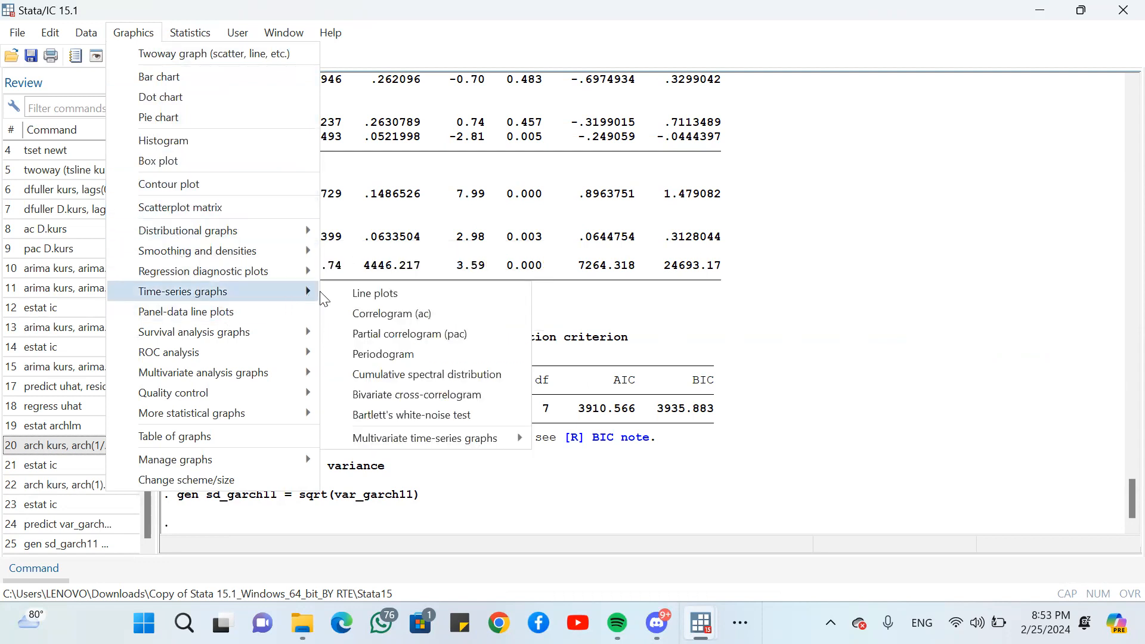
pyautogui.click(357, 291)
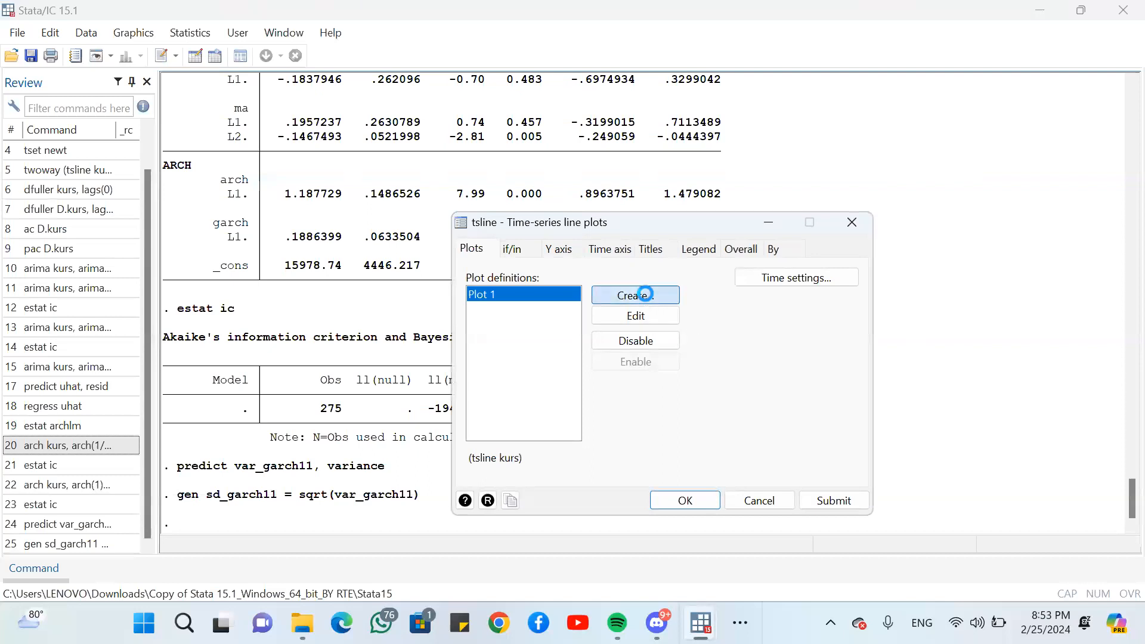
pyautogui.click(645, 294)
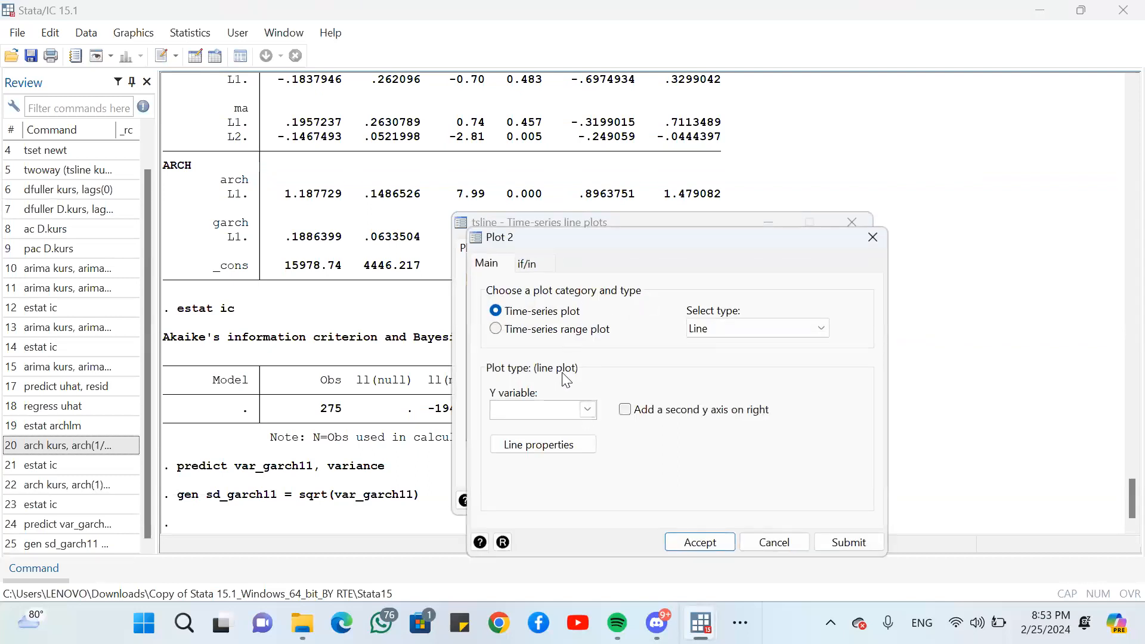
pyautogui.click(587, 410)
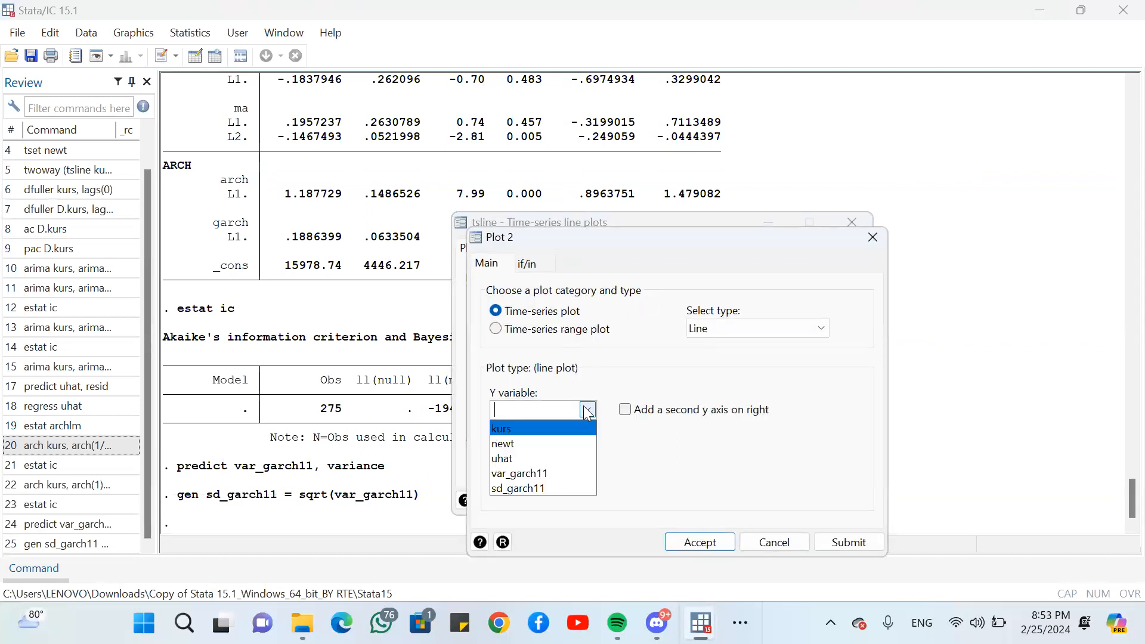
pyautogui.click(535, 489)
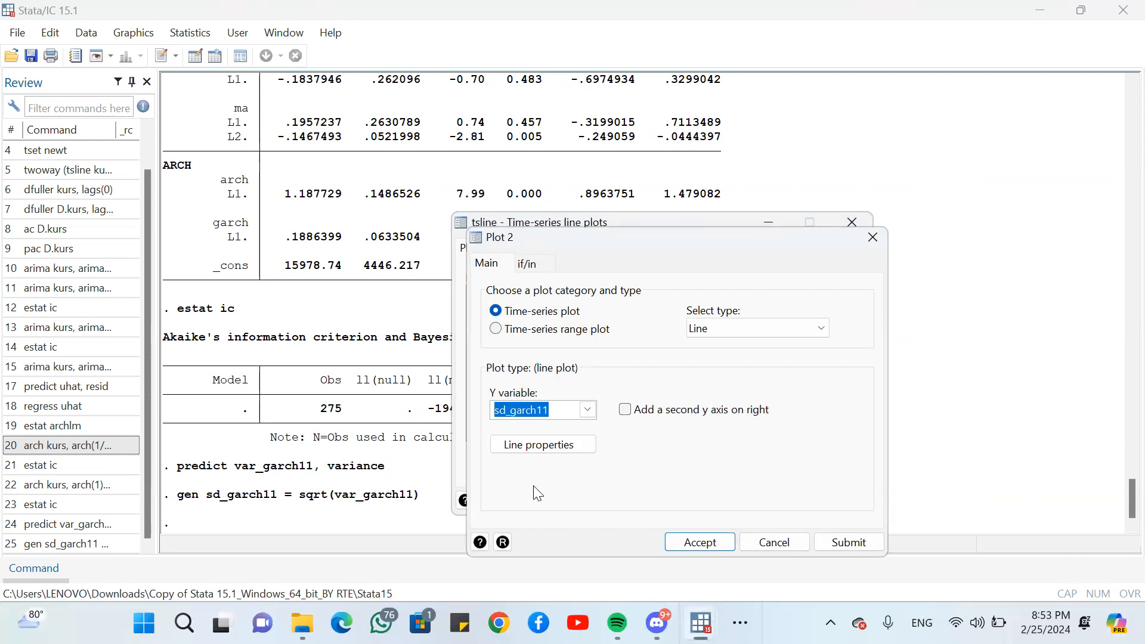
pyautogui.press('Return')
pyautogui.click(684, 502)
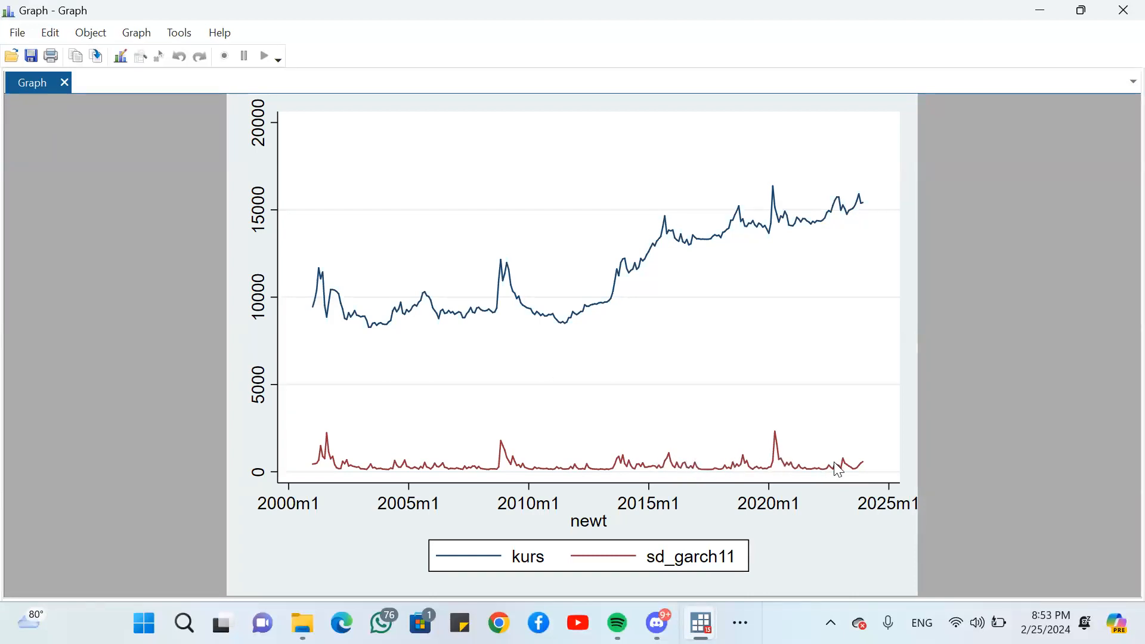
pyautogui.click(1121, 8)
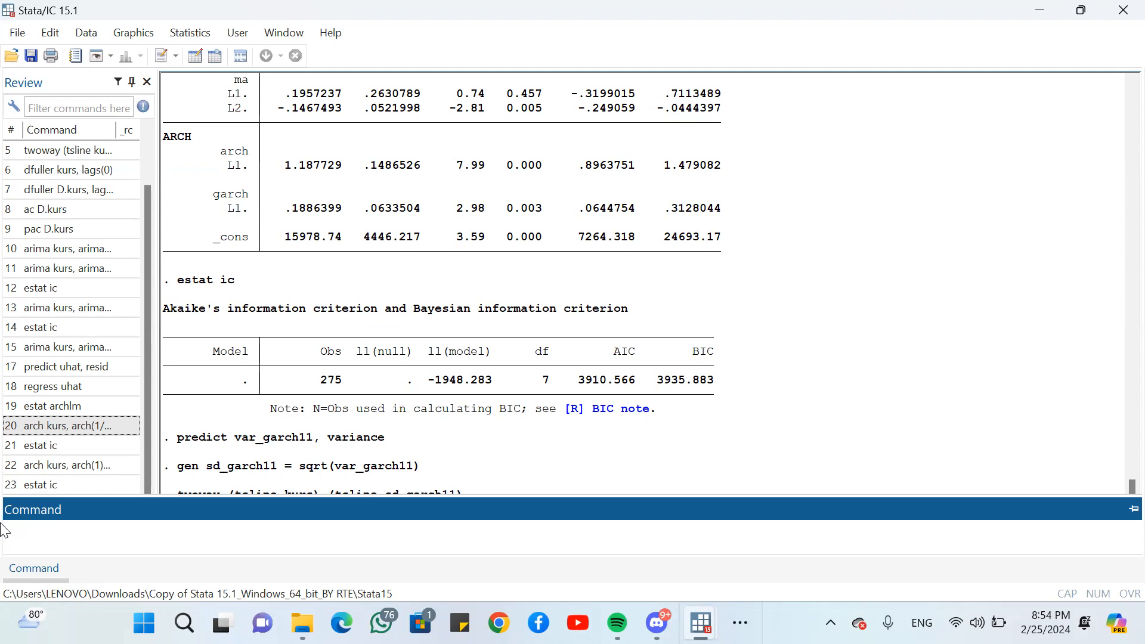
# - Extend the time series by six months with tsappend, add(6)
pyautogui.click(34, 605)
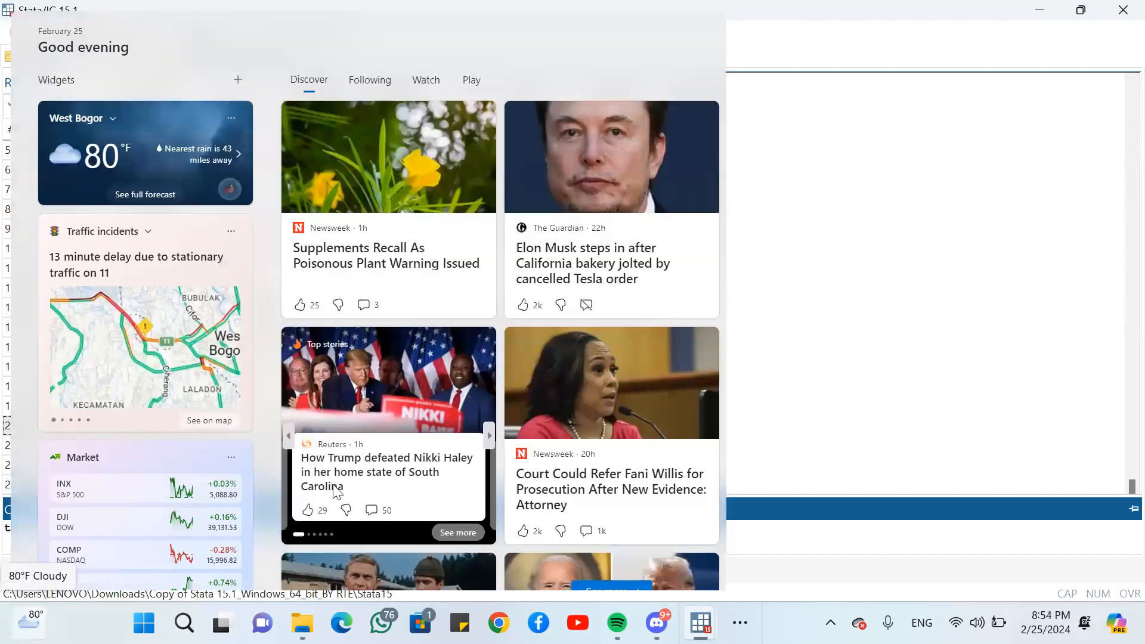
pyautogui.click(781, 550)
pyautogui.write('tsappend')
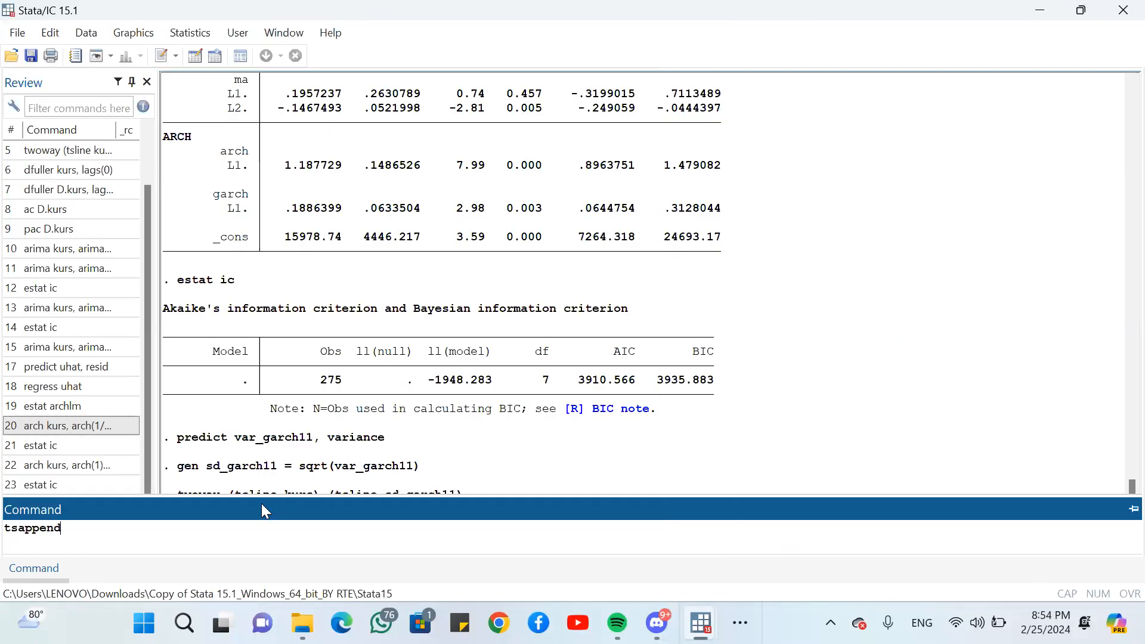
pyautogui.write(', as')
pyautogui.press('BackSpace')
pyautogui.press('BackSpace')
pyautogui.write('d')
pyautogui.press('BackSpace')
pyautogui.write('add(6)')
pyautogui.press('Return')
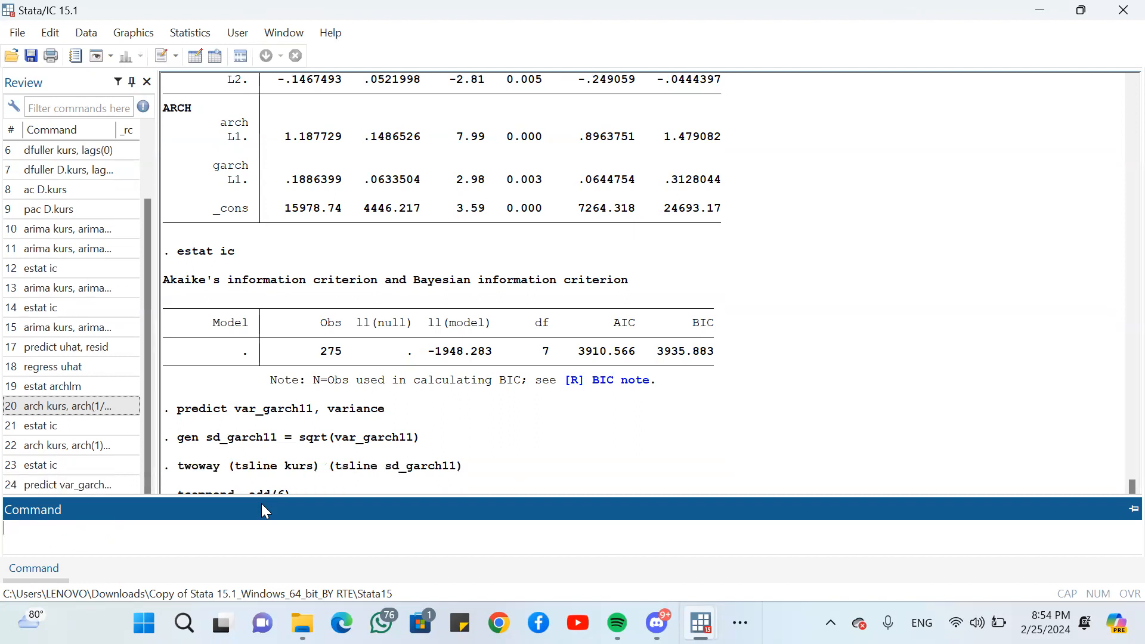
# - Check the appended newt rows from 2024m1 to 2024m6 in the Data Editor and return to the main results window
pyautogui.click(1041, 2)
pyautogui.scroll(-19, 440, 429)
pyautogui.scroll(-20, 442, 437)
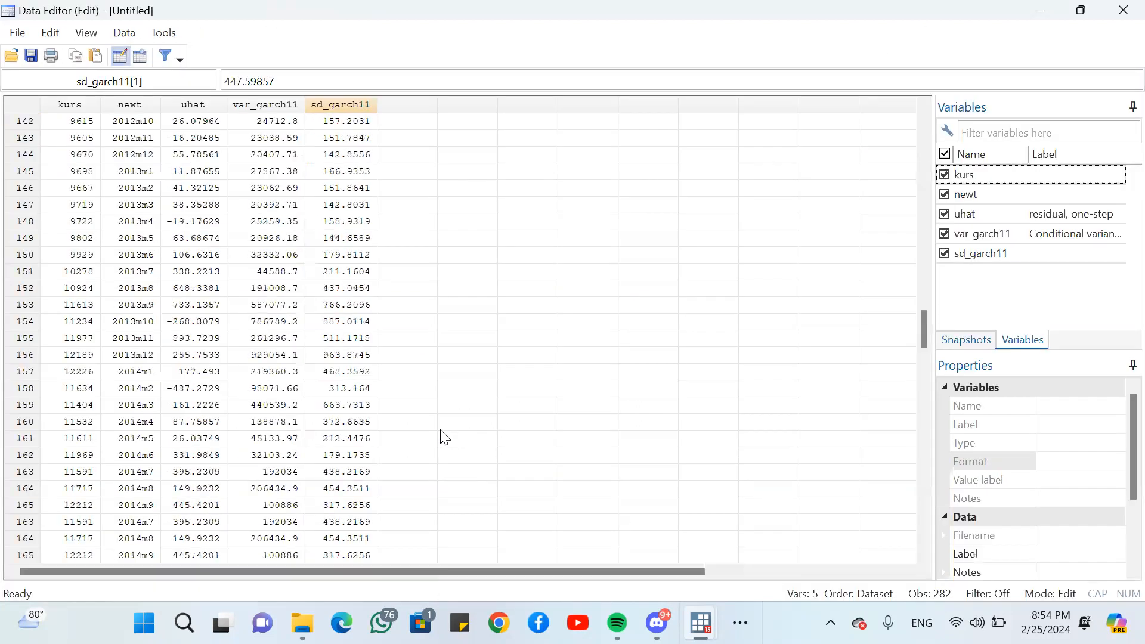
pyautogui.scroll(3, 445, 437)
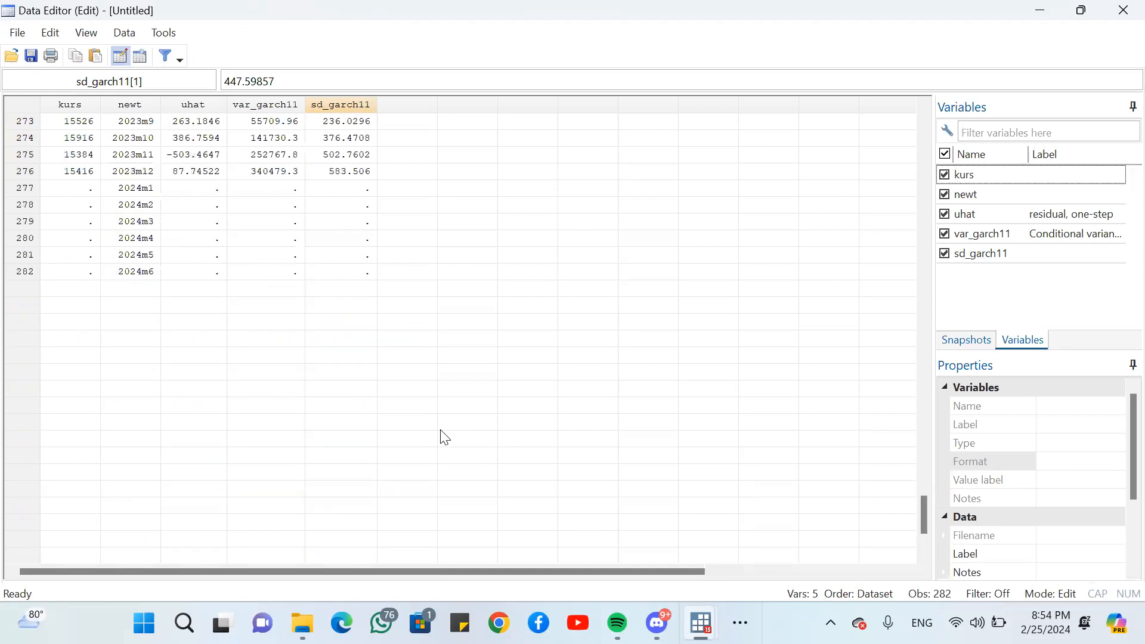
pyautogui.click(126, 189)
pyautogui.moveTo(126, 191); pyautogui.dragTo(125, 272)
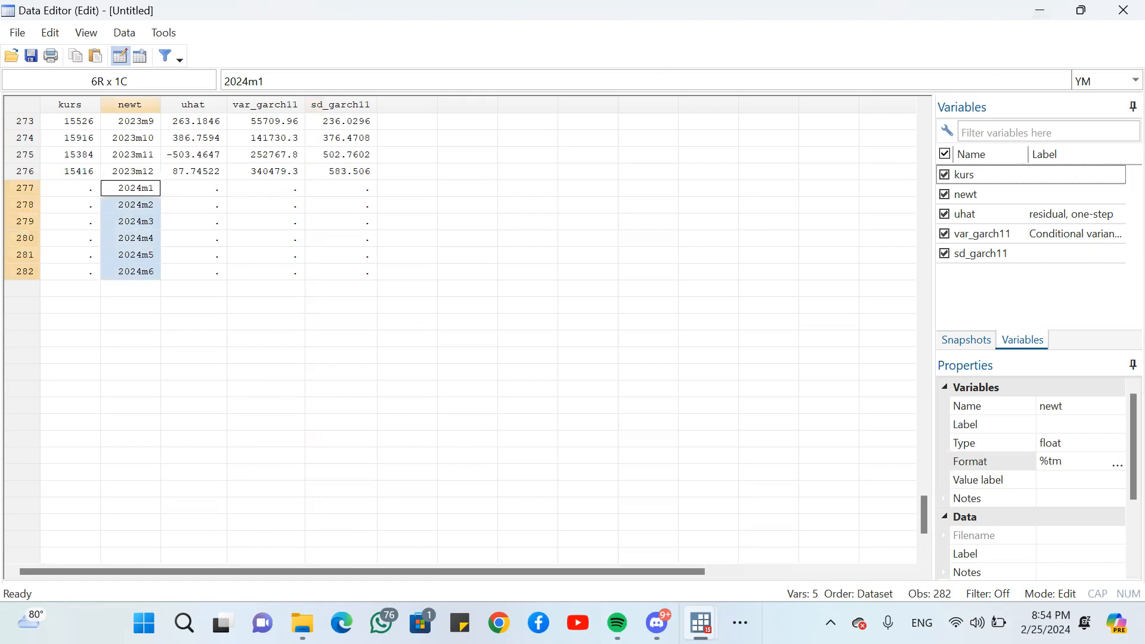
pyautogui.moveTo(701, 623)
pyautogui.click(638, 525)
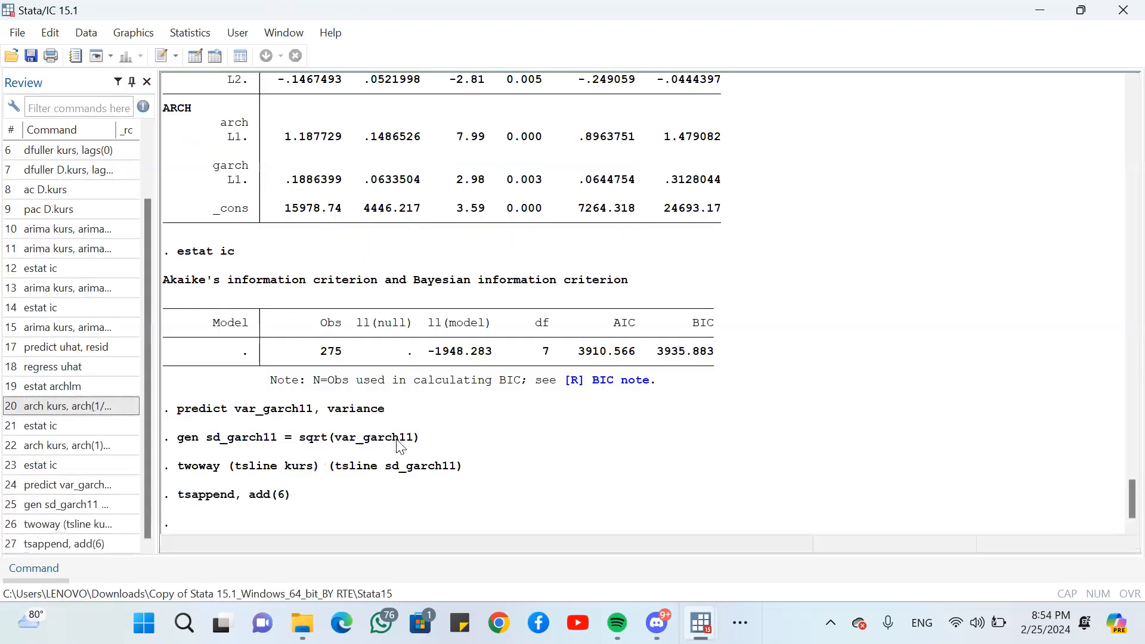
# - Forecast the exchange rate dynamically from January 2024 with predict kursf, y dynamic(tm(2024m1))
pyautogui.click(43, 573)
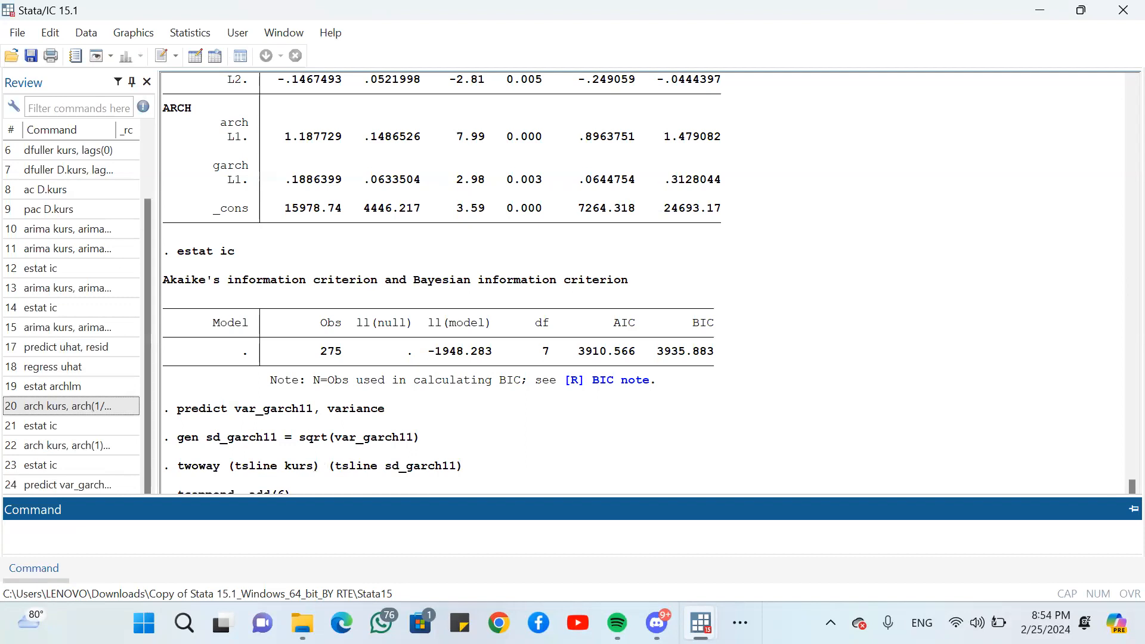
pyautogui.write('predict kursf, y')
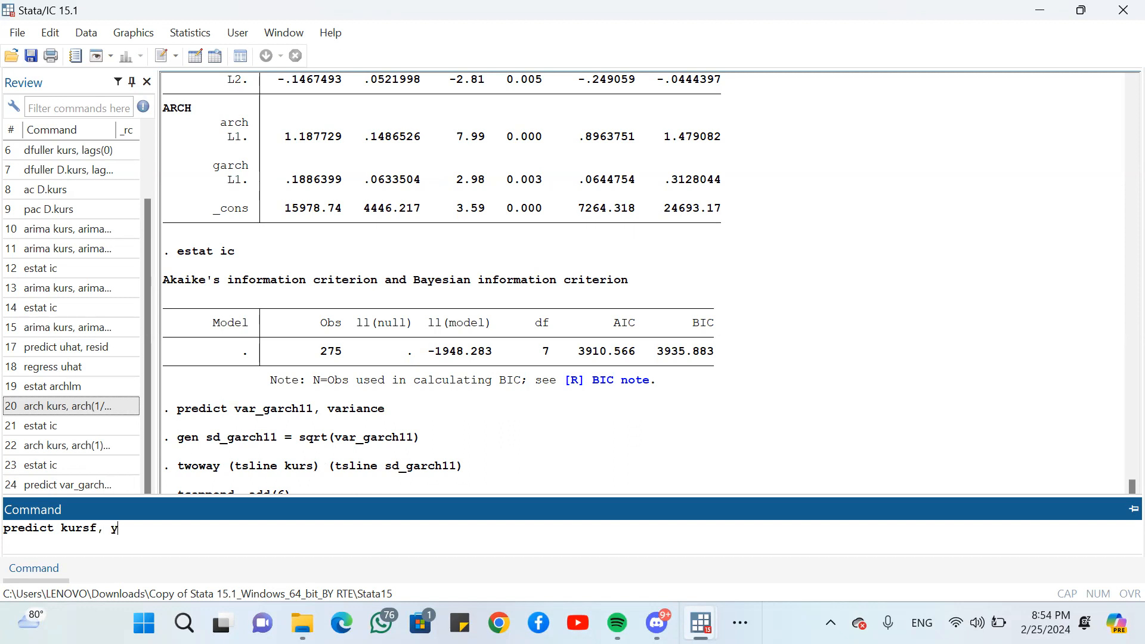
pyautogui.write(' dynamic(tm(2024m1))')
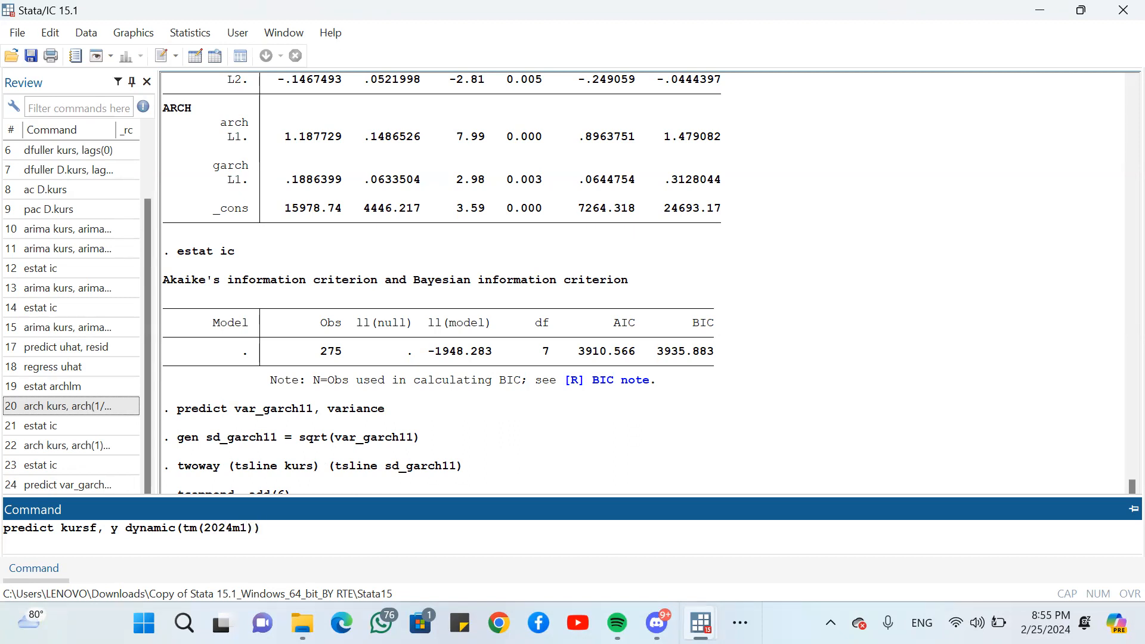
pyautogui.press('Return')
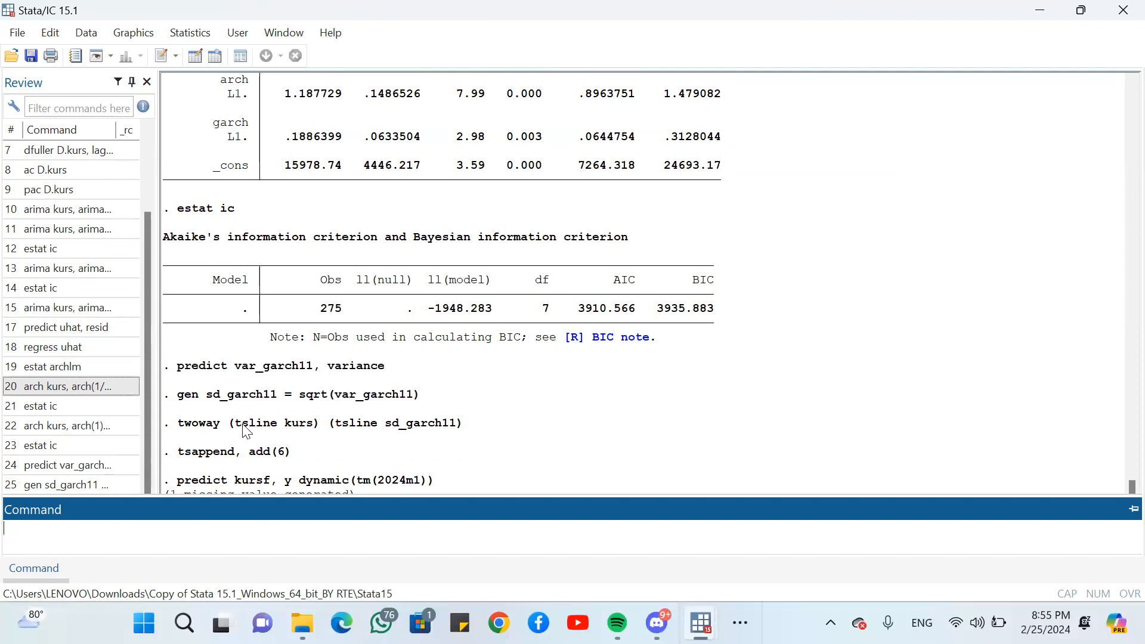
# - Inspect the kursf forecasts for 2024m1 to 2024m6 in the Data Editor and return to the main results window
pyautogui.click(1040, 12)
pyautogui.scroll(-3, 613, 163)
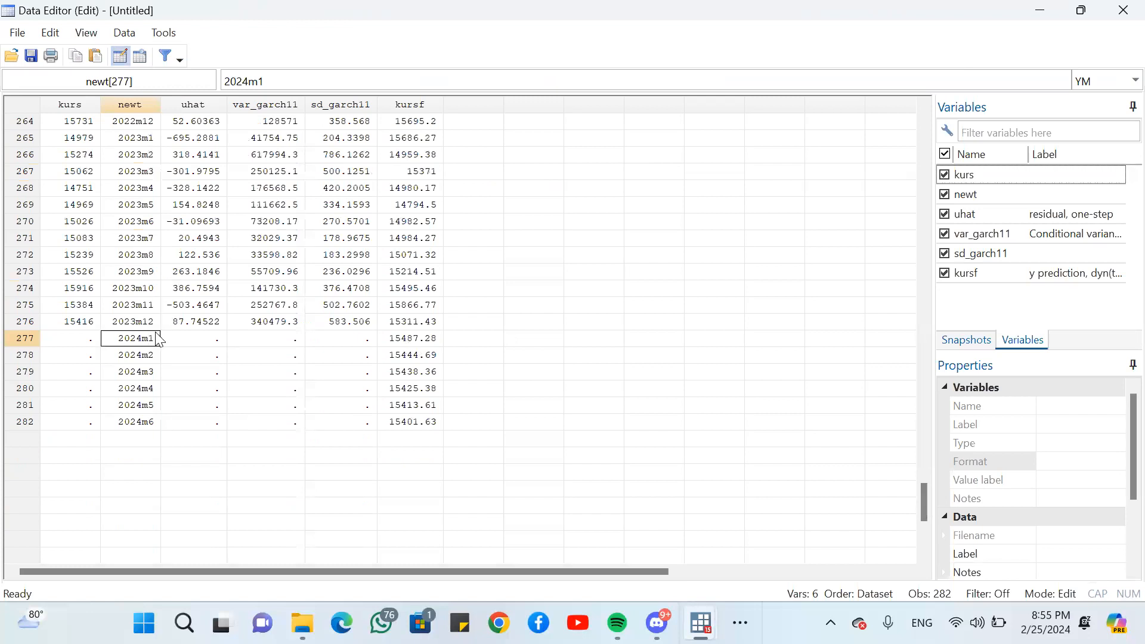
pyautogui.click(389, 342)
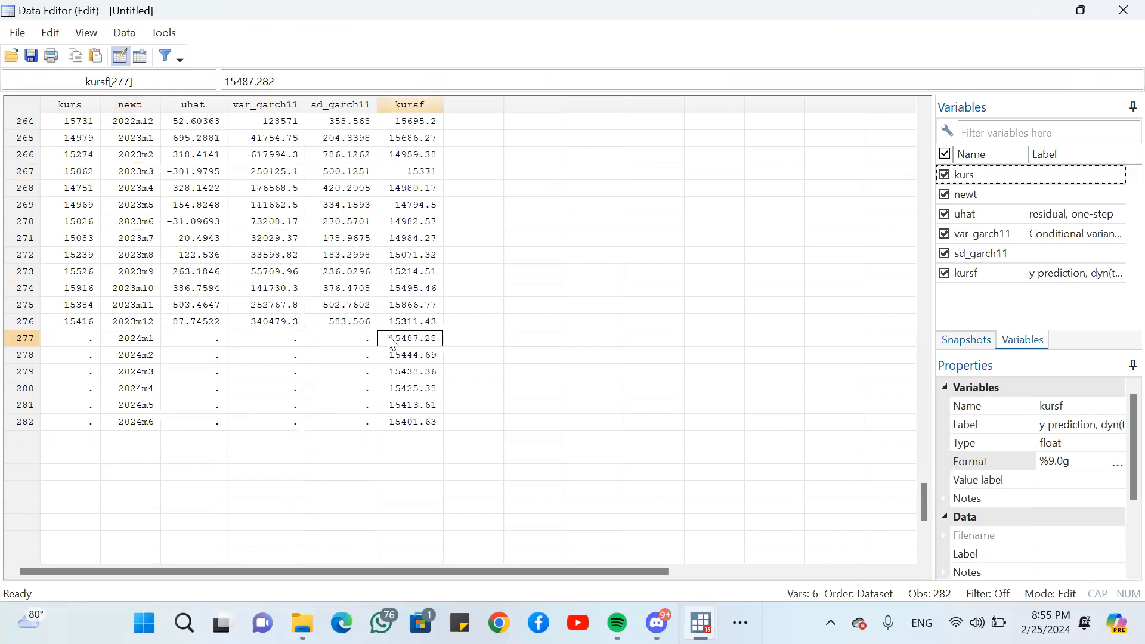
pyautogui.moveTo(385, 338); pyautogui.dragTo(395, 416)
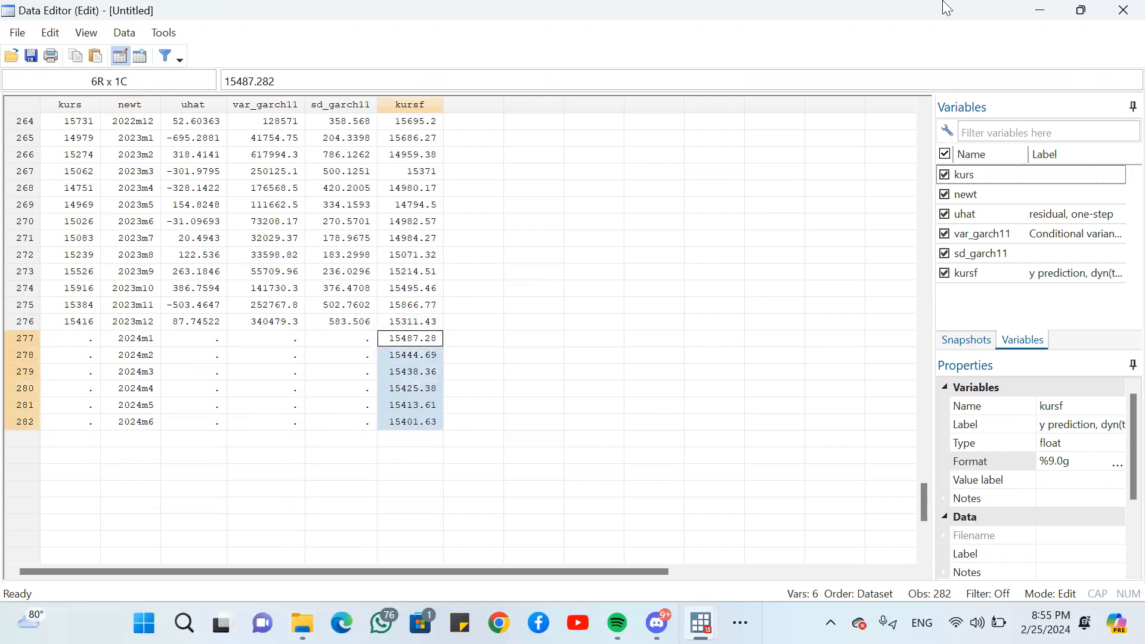
pyautogui.click(1037, 9)
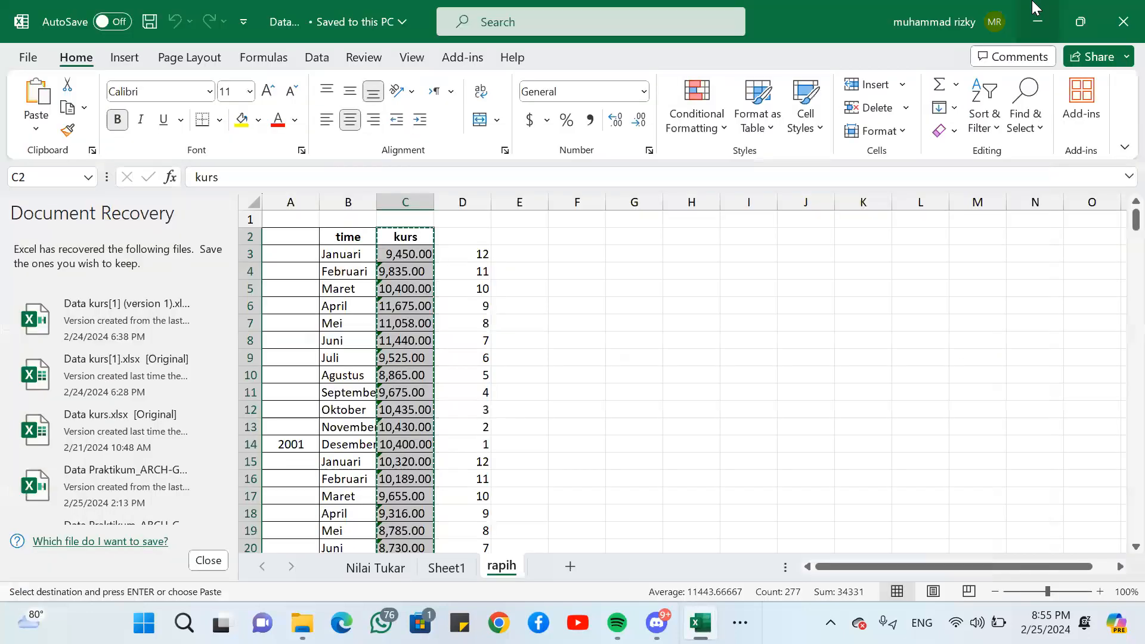
pyautogui.click(740, 623)
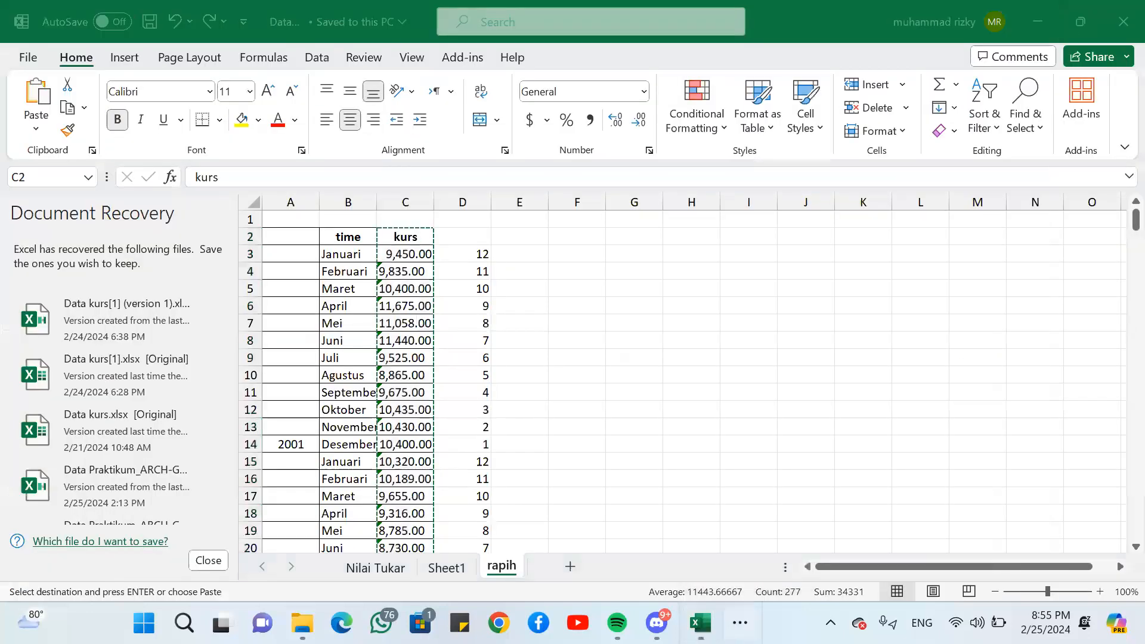
pyautogui.moveTo(763, 574)
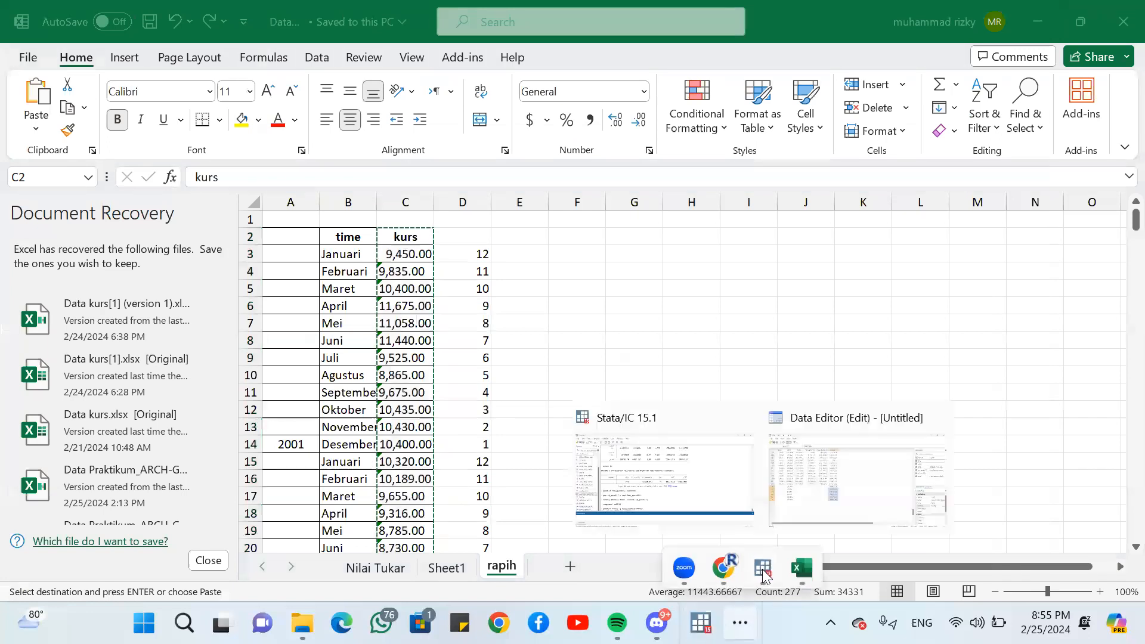
pyautogui.click(706, 467)
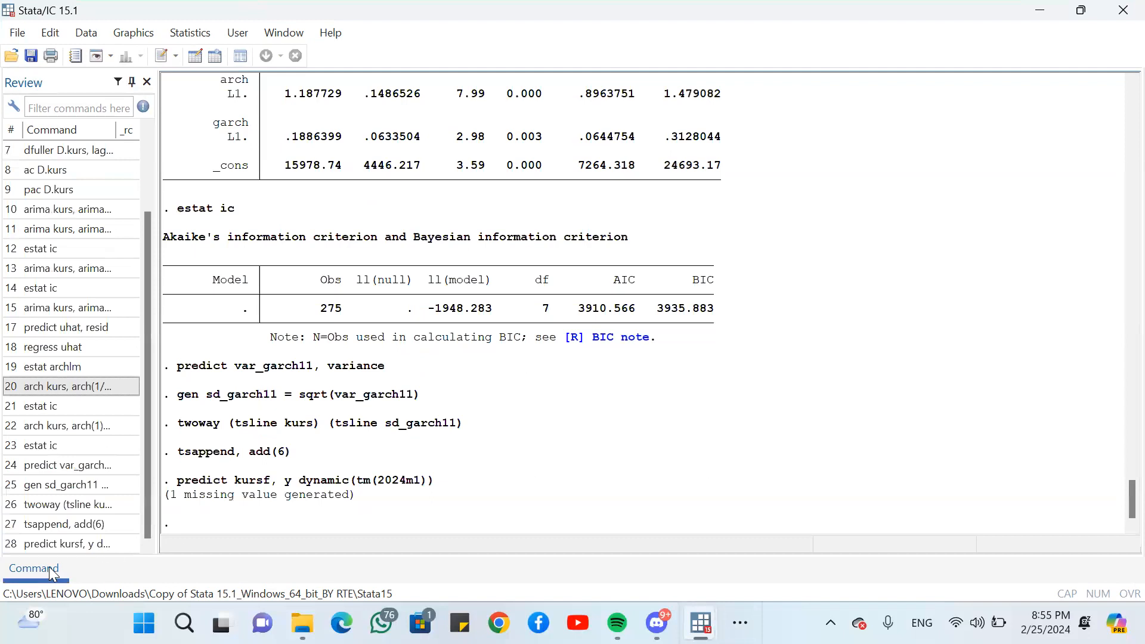
# - Recall the predict kursf command from the command history and rename its new variable to varf
pyautogui.moveTo(49, 566)
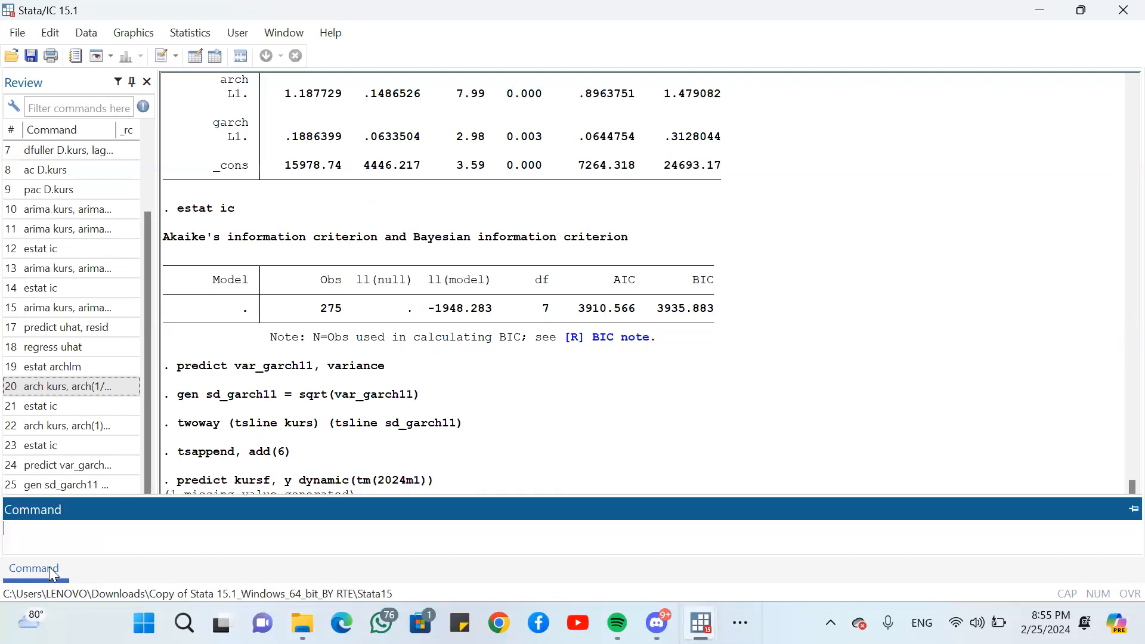
pyautogui.click(66, 538)
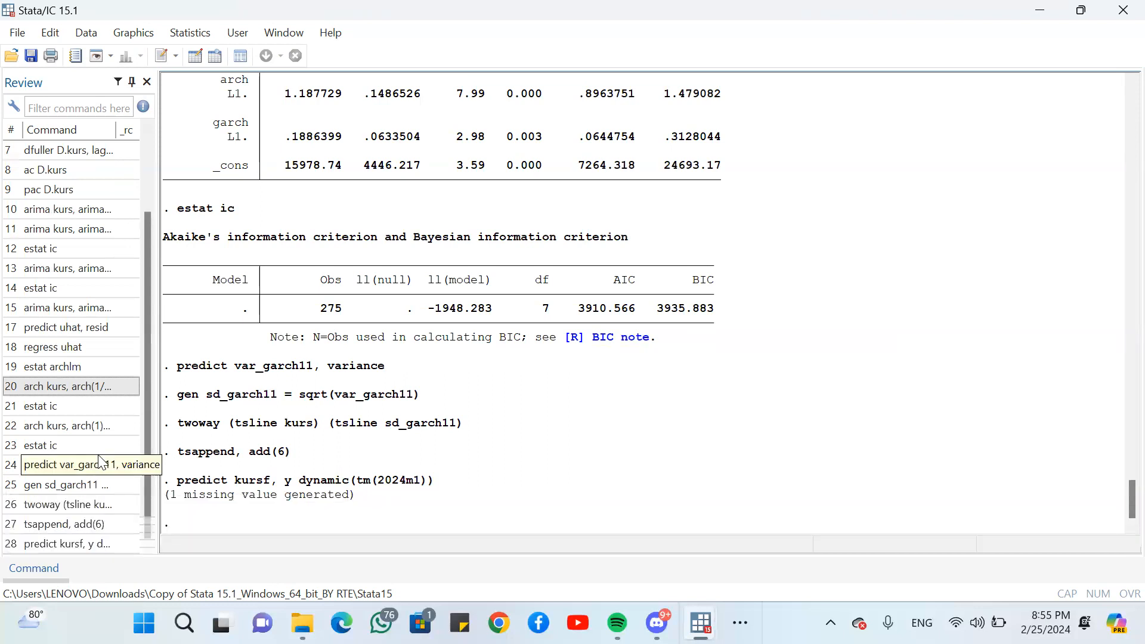
pyautogui.click(88, 544)
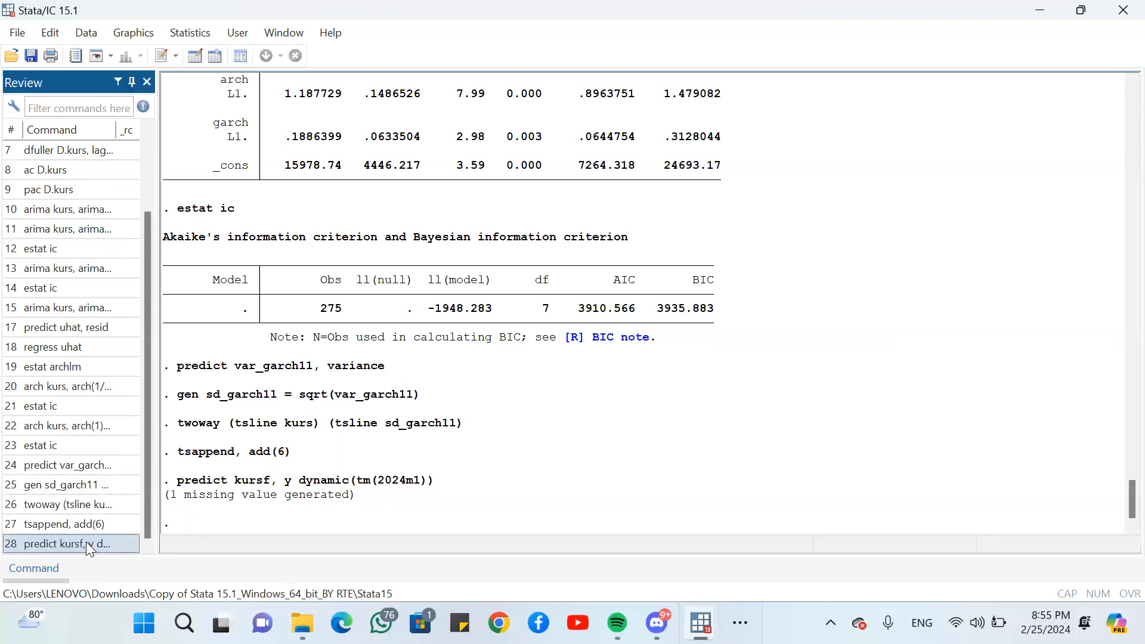
pyautogui.click(30, 565)
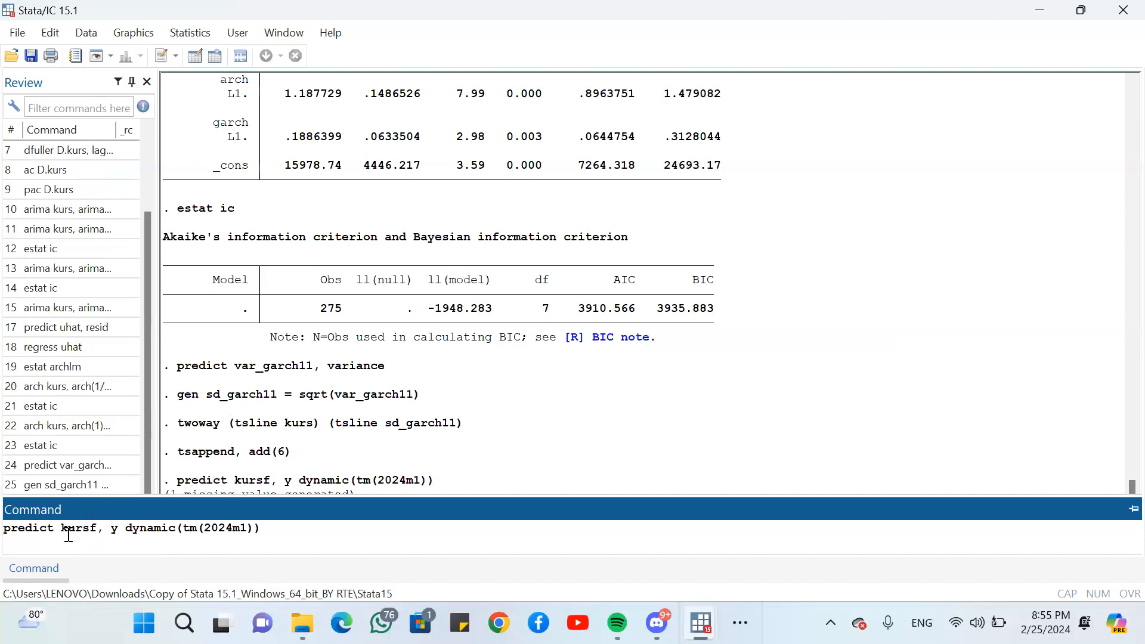
pyautogui.click(97, 529)
pyautogui.press('BackSpace')
pyautogui.press('BackSpace')
pyautogui.press('BackSpace')
pyautogui.press('BackSpace')
pyautogui.press('BackSpace')
pyautogui.write('ve')
pyautogui.press('BackSpace')
pyautogui.write('arf')
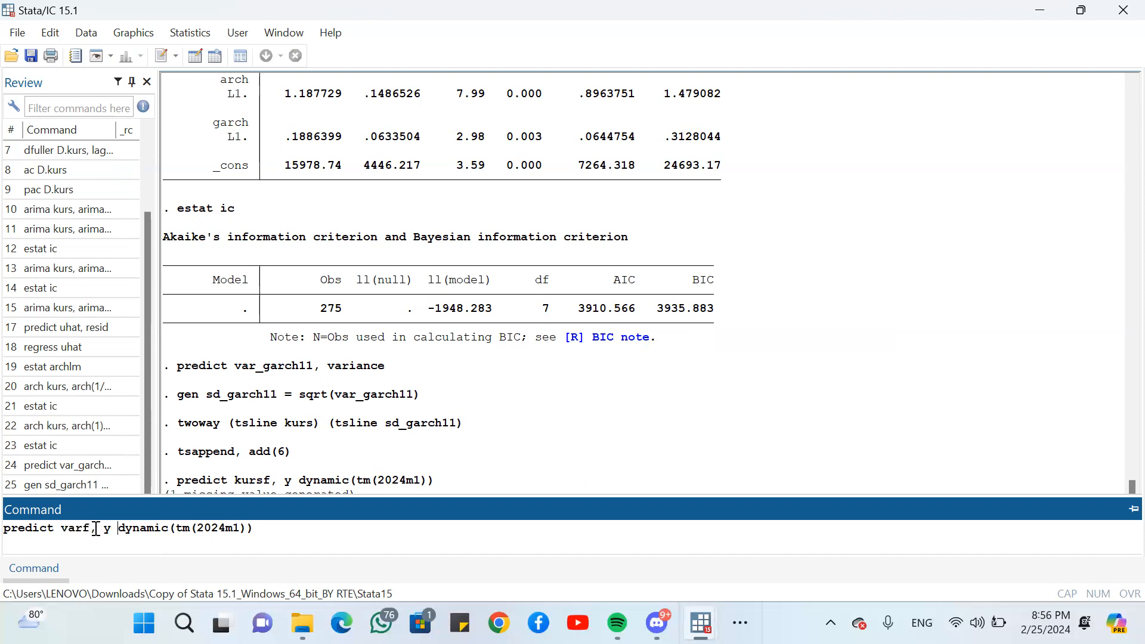
# - Replace the y option with variance and run predict varf, variance dynamic(tm(2024m1))
pyautogui.press('Delete')
pyautogui.press('Delete')
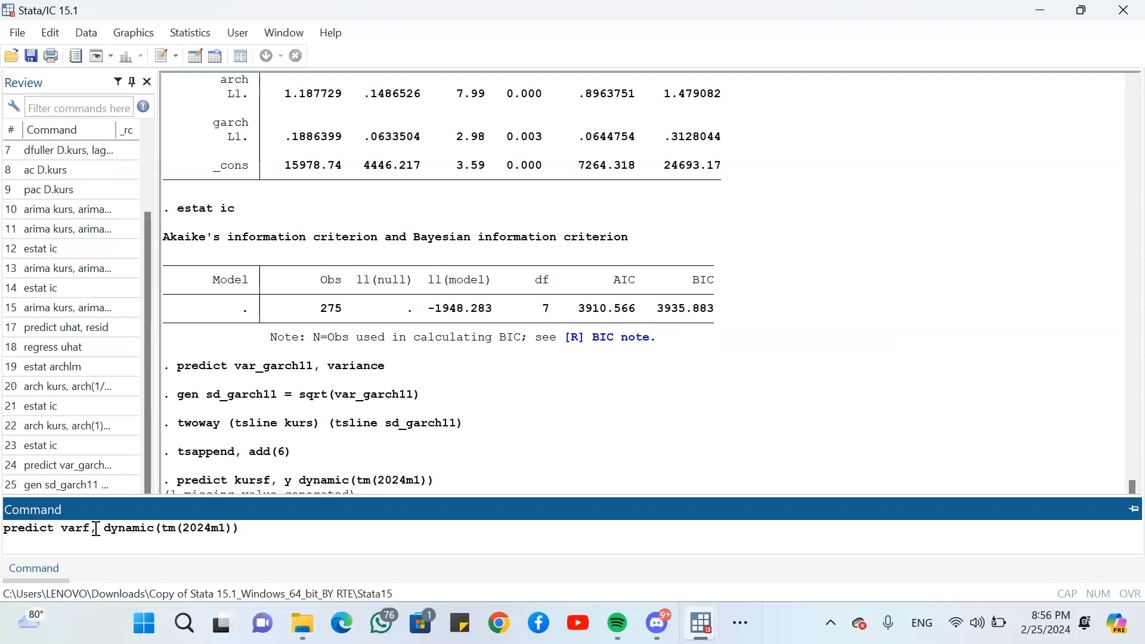
pyautogui.write('v')
pyautogui.press('BackSpace')
pyautogui.press('BackSpace')
pyautogui.write('varian')
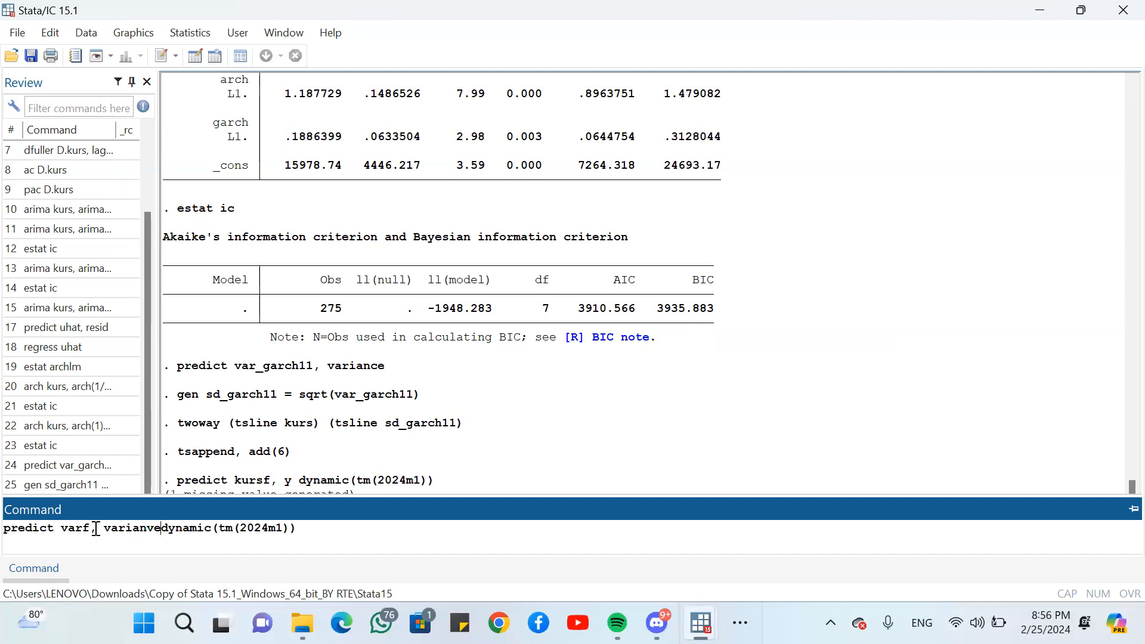
pyautogui.write('ce')
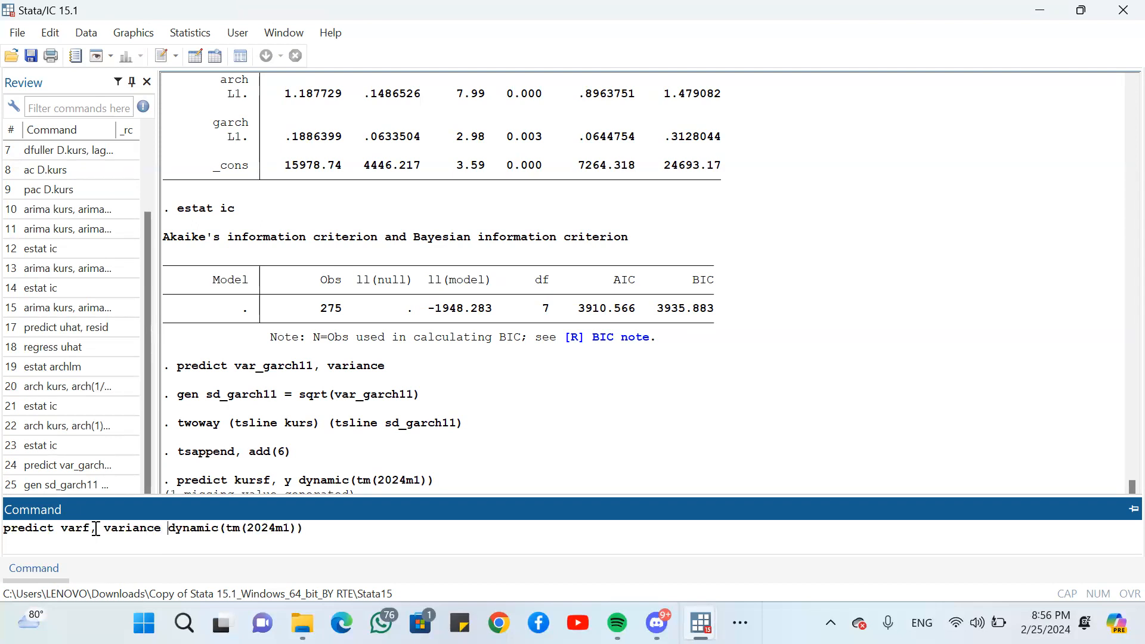
pyautogui.press('Return')
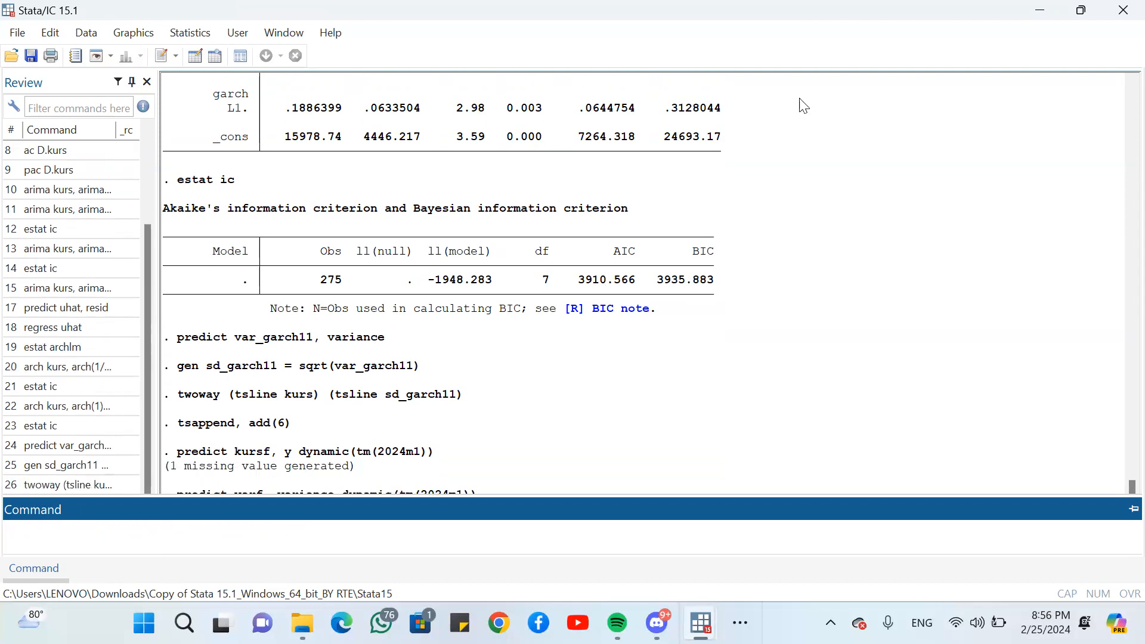
pyautogui.click(1056, 1)
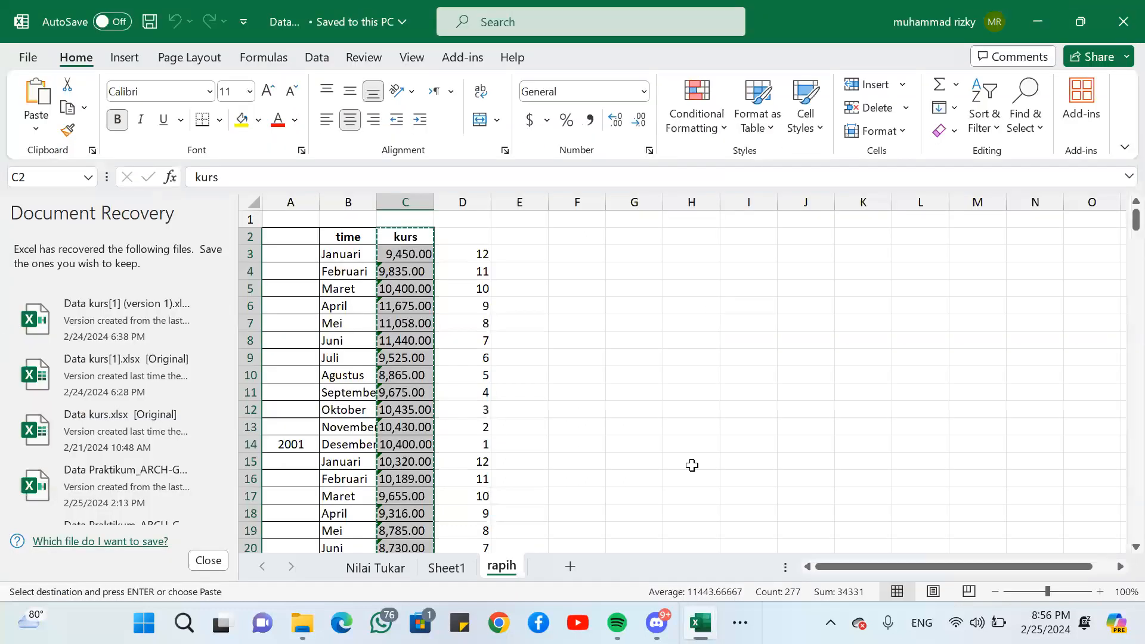
pyautogui.click(1123, 22)
pyautogui.click(428, 300)
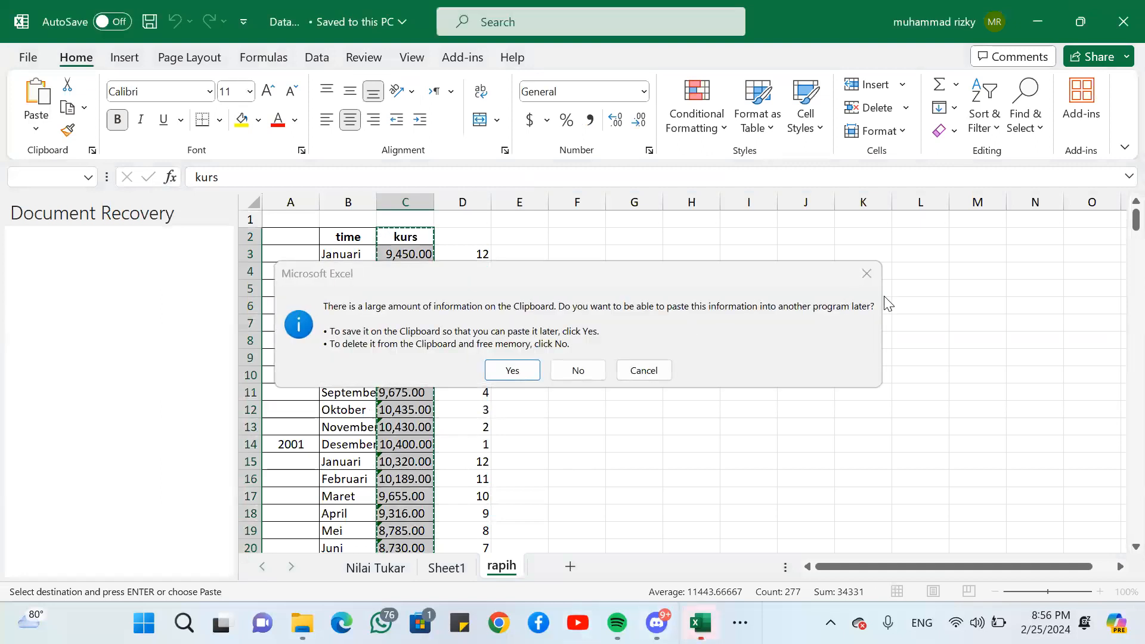
pyautogui.click(868, 272)
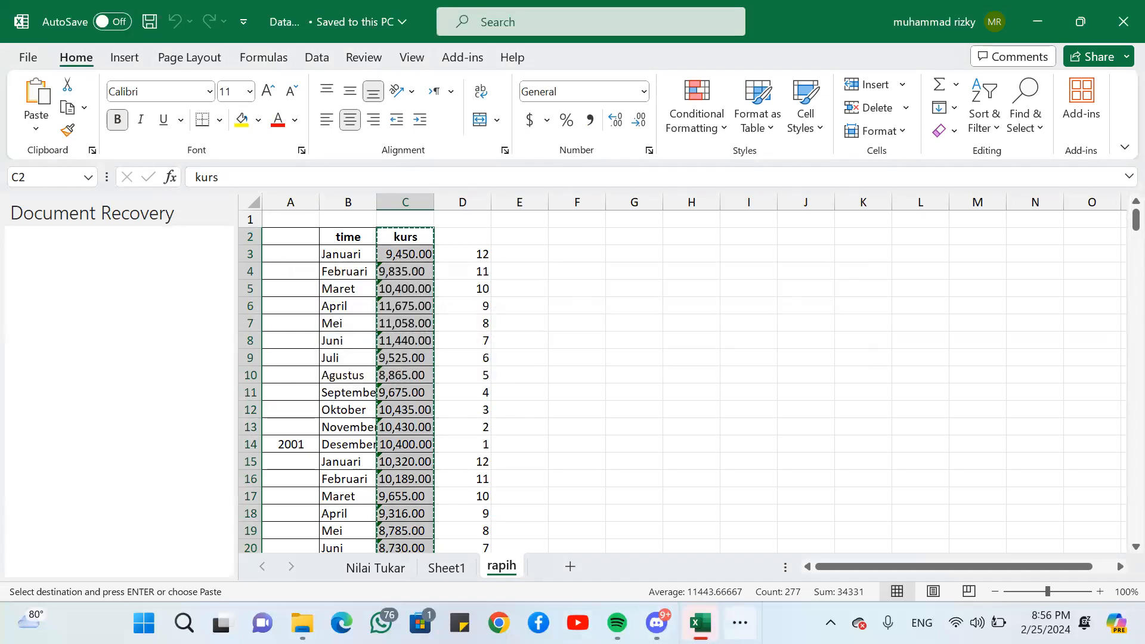
# - Switch to Stata's Data Editor and examine the varf variance forecasts for 2024m1 to 2024m6
pyautogui.click(740, 623)
pyautogui.moveTo(768, 574)
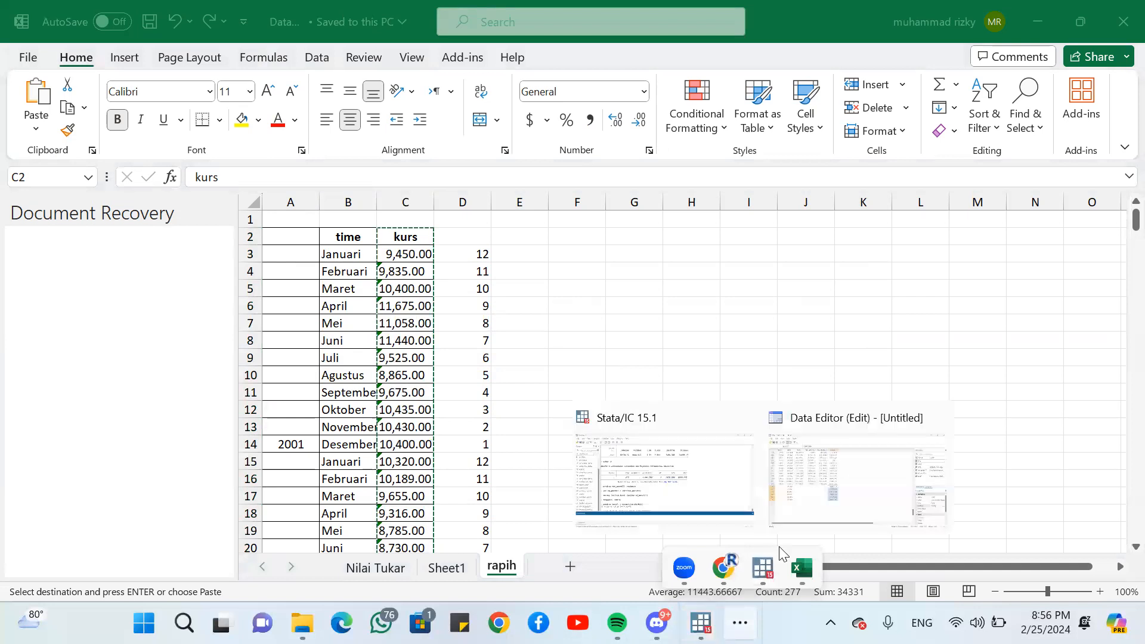
pyautogui.click(785, 497)
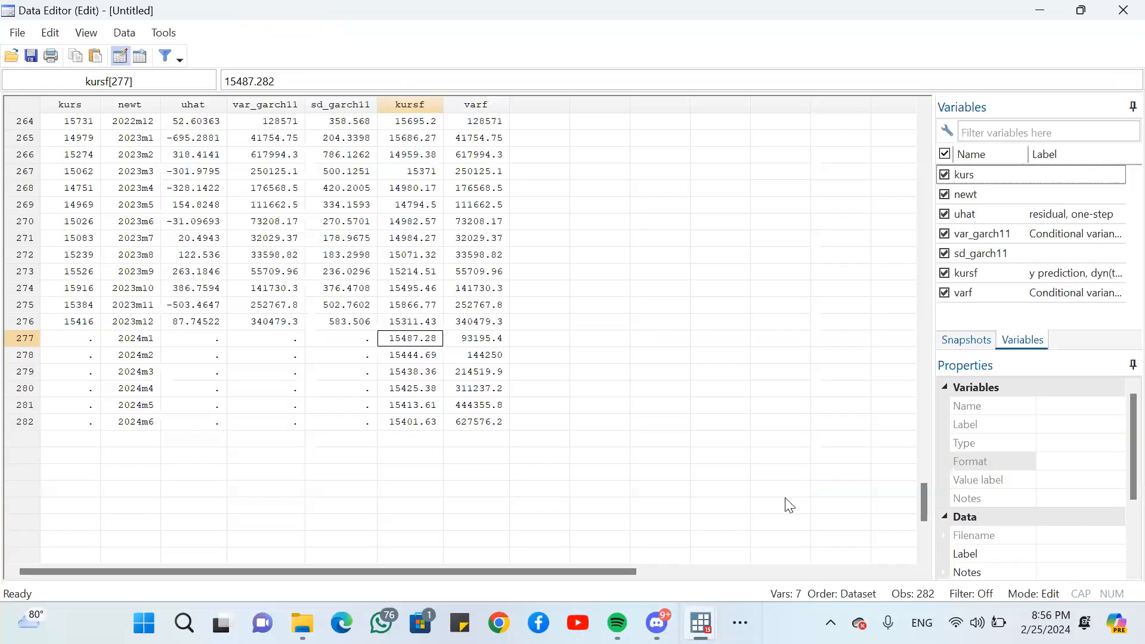
pyautogui.click(656, 339)
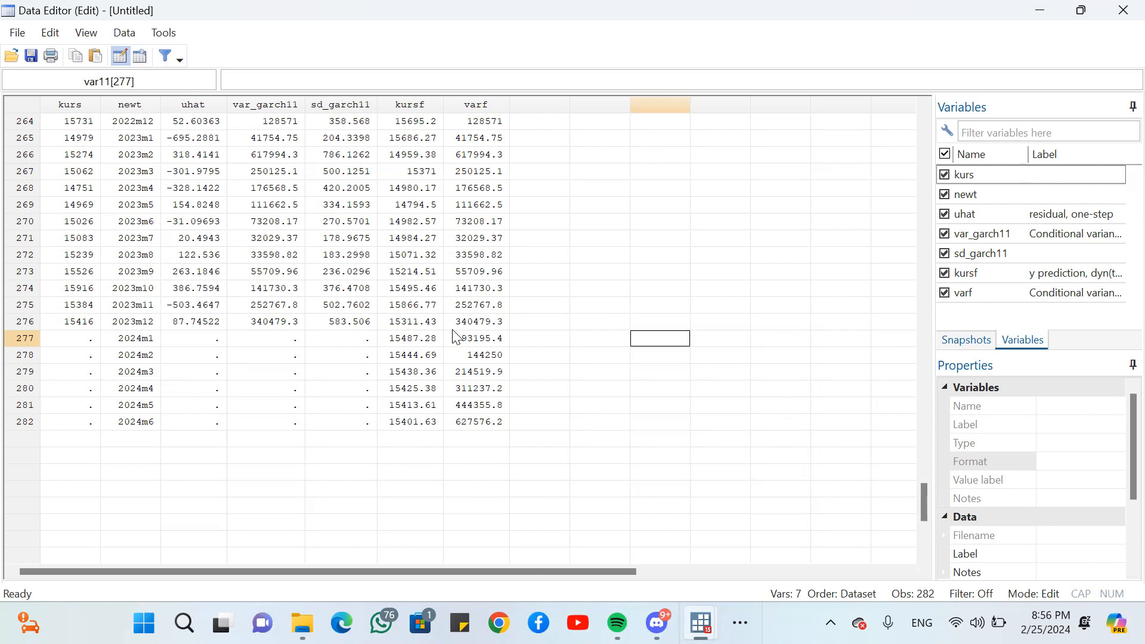
pyautogui.click(468, 343)
pyautogui.moveTo(468, 345); pyautogui.dragTo(475, 422)
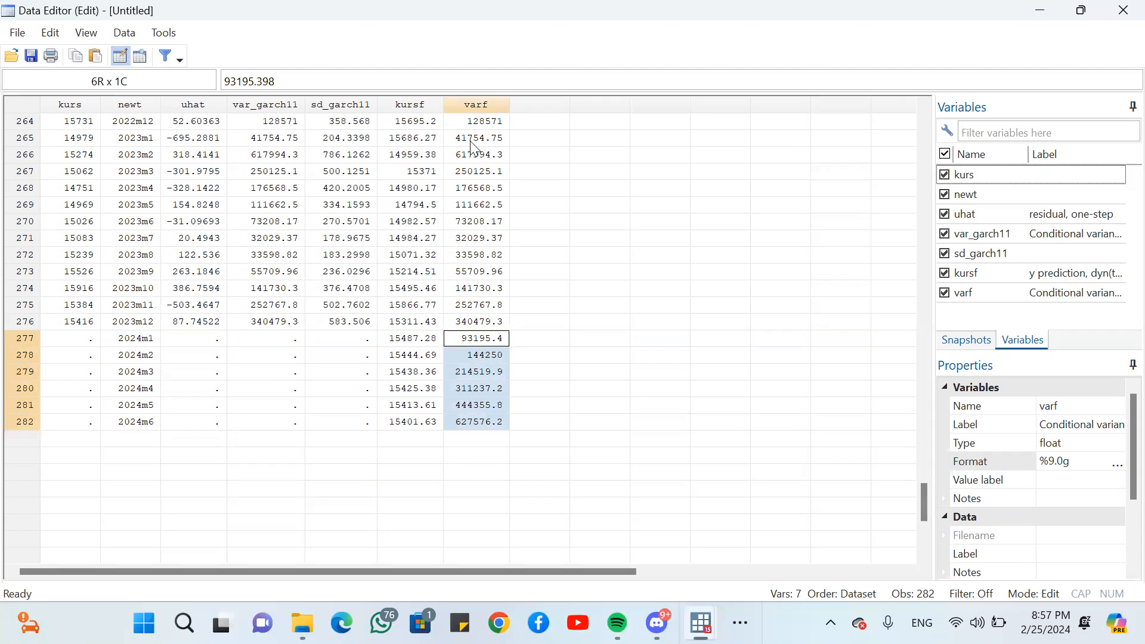
# - Compare the 2023 values of var_garch11 with those of varf, starting from 2023m2
pyautogui.click(277, 159)
pyautogui.moveTo(277, 160); pyautogui.dragTo(276, 322)
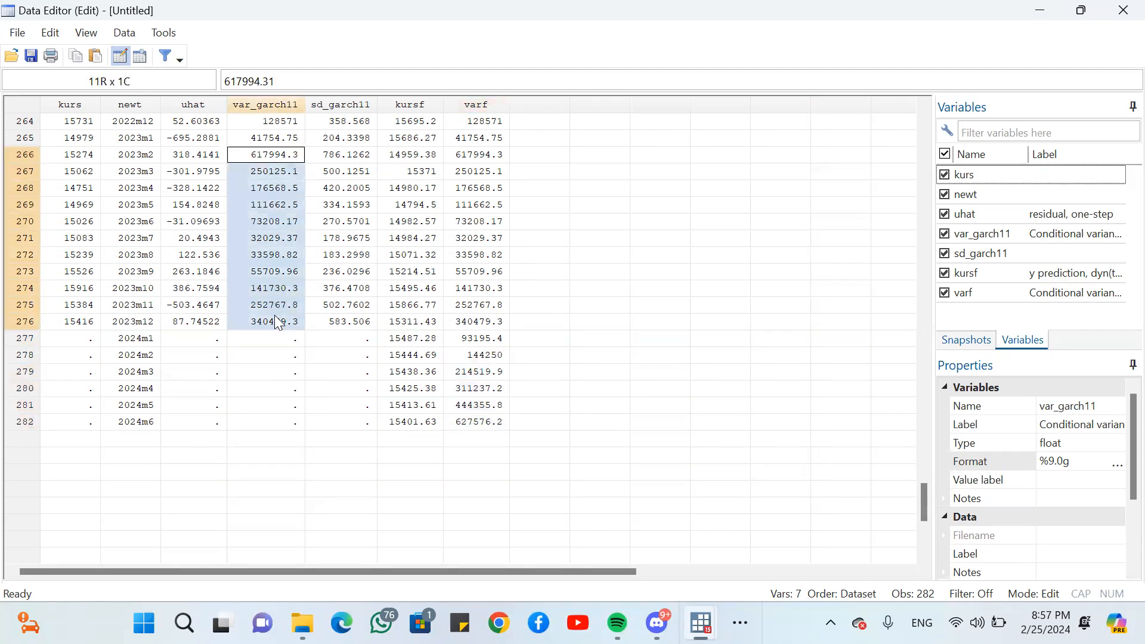
pyautogui.moveTo(474, 158); pyautogui.dragTo(471, 307)
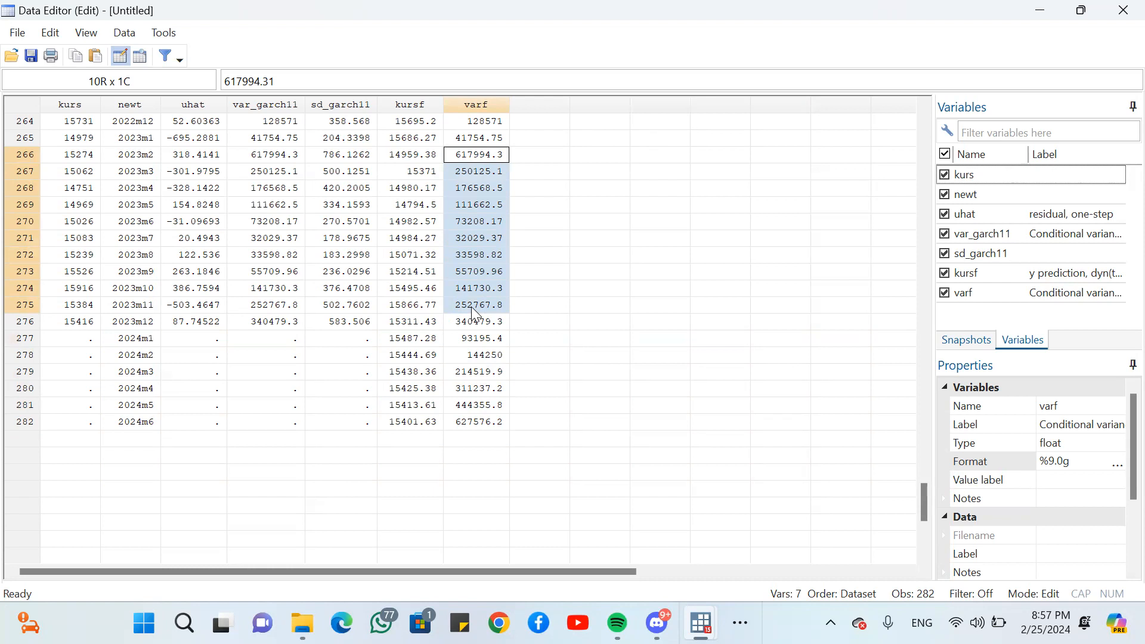
pyautogui.click(564, 255)
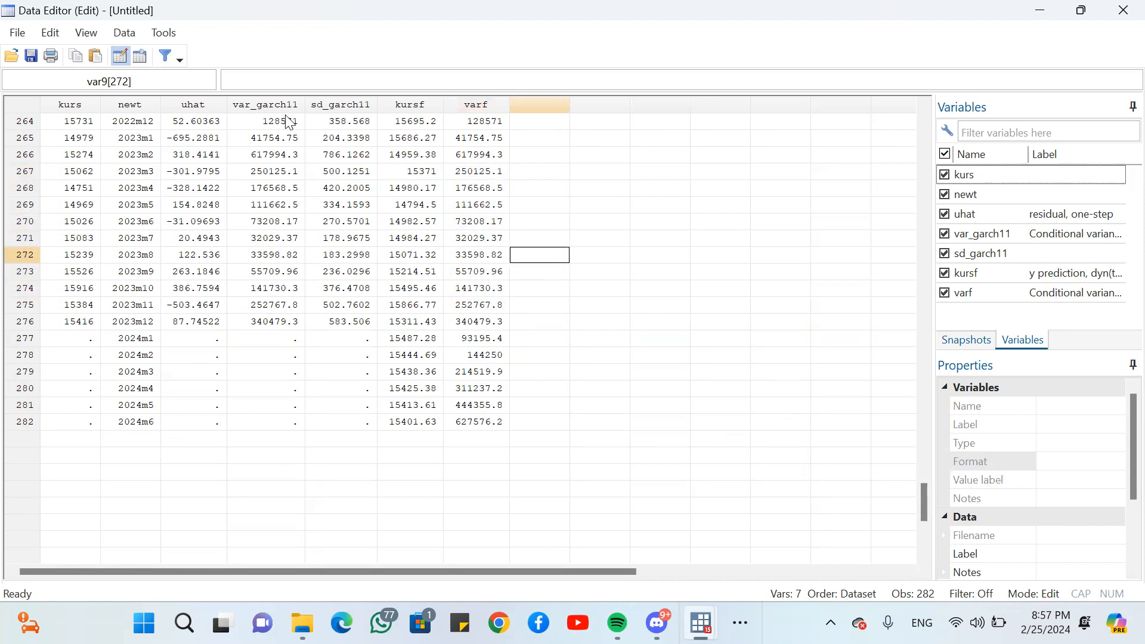
pyautogui.click(50, 33)
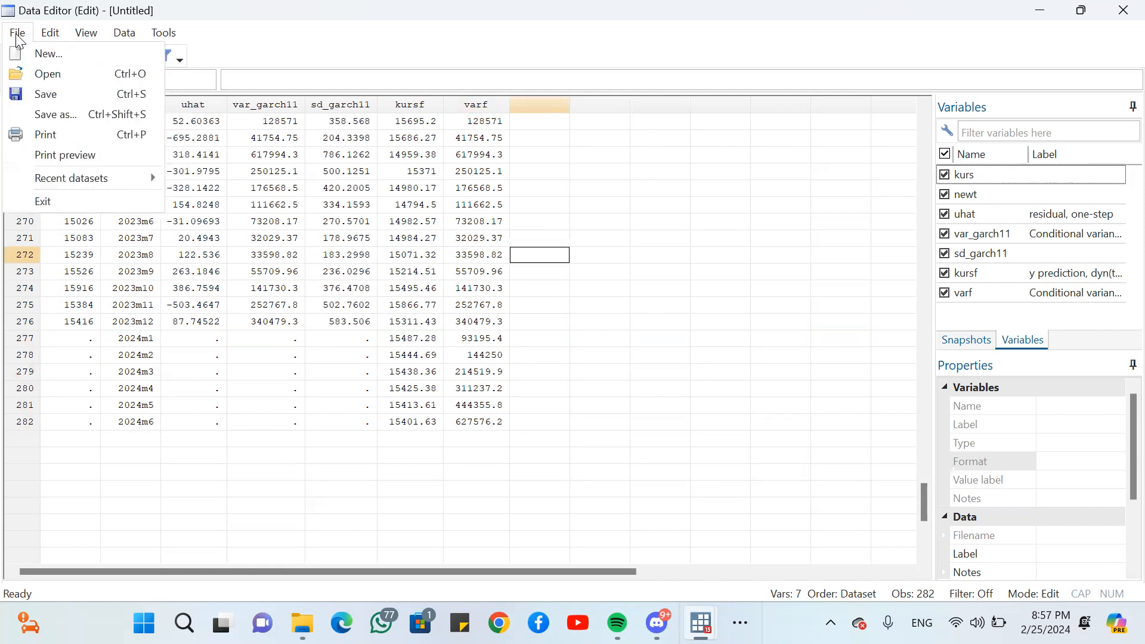
pyautogui.click(16, 36)
pyautogui.click(77, 35)
pyautogui.click(74, 36)
pyautogui.click(118, 34)
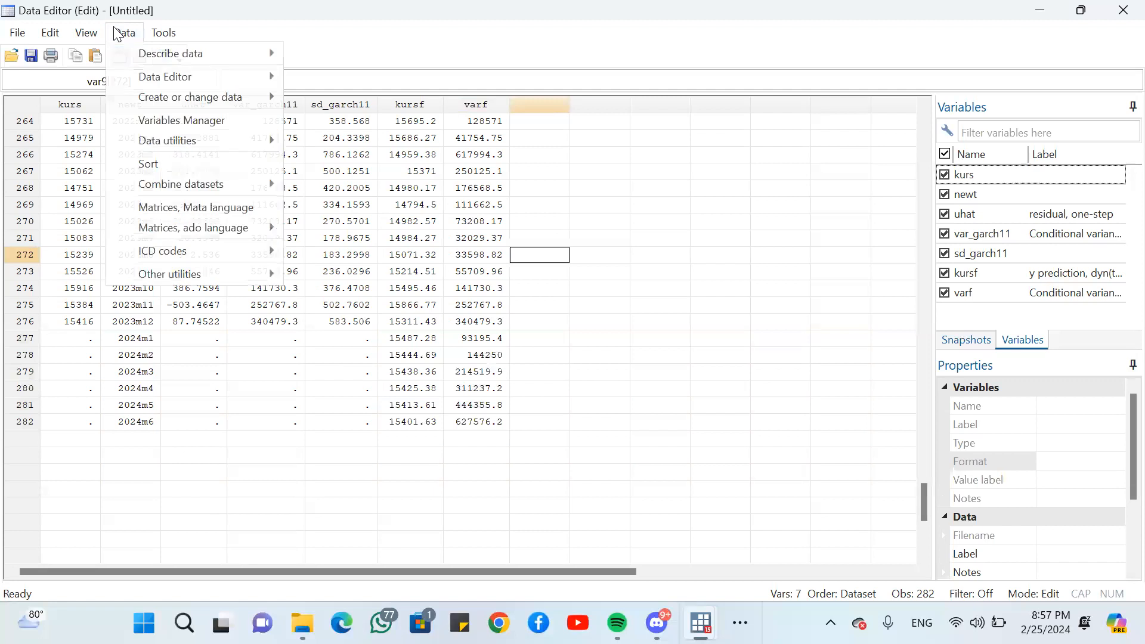
pyautogui.moveTo(51, 33)
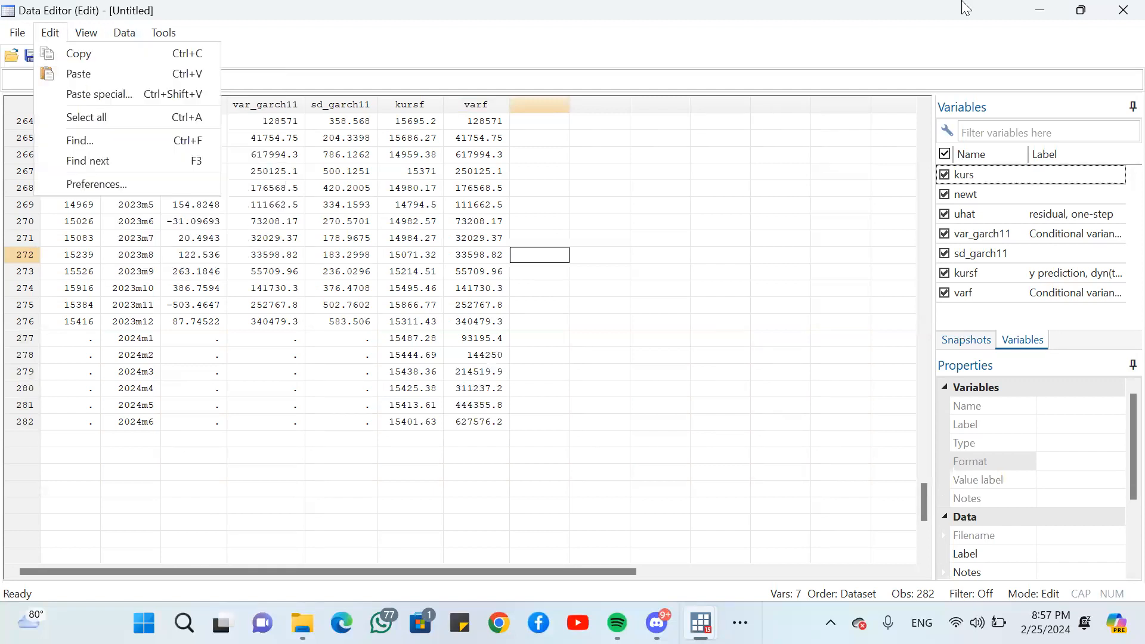
# - Leave the Data Editor and bring back Stata's main results window
pyautogui.click(1041, 3)
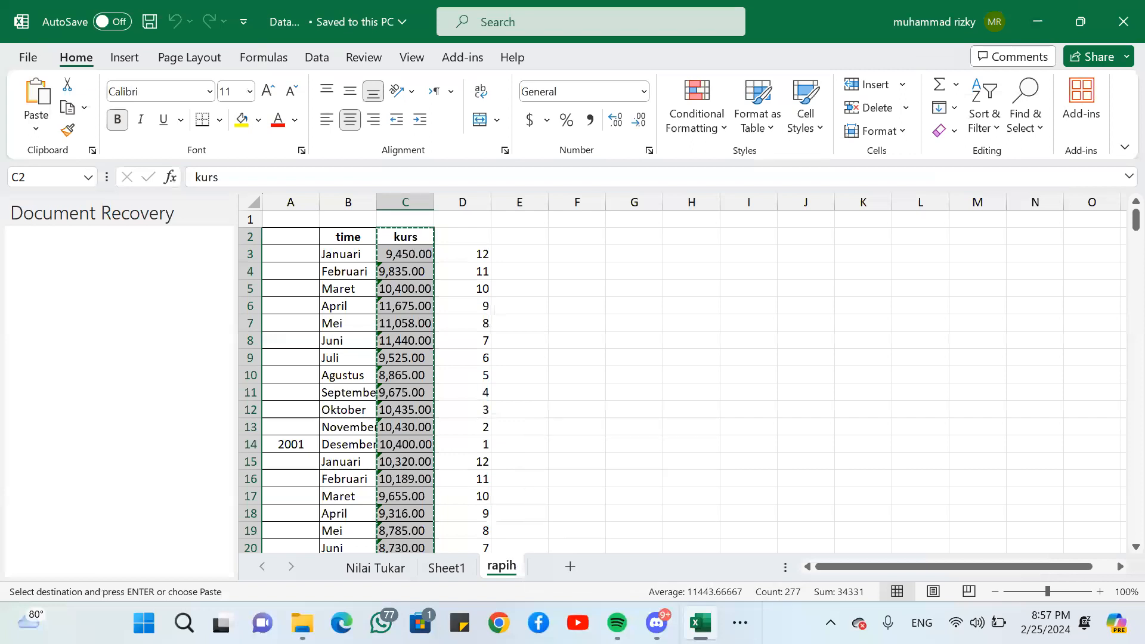
pyautogui.click(740, 622)
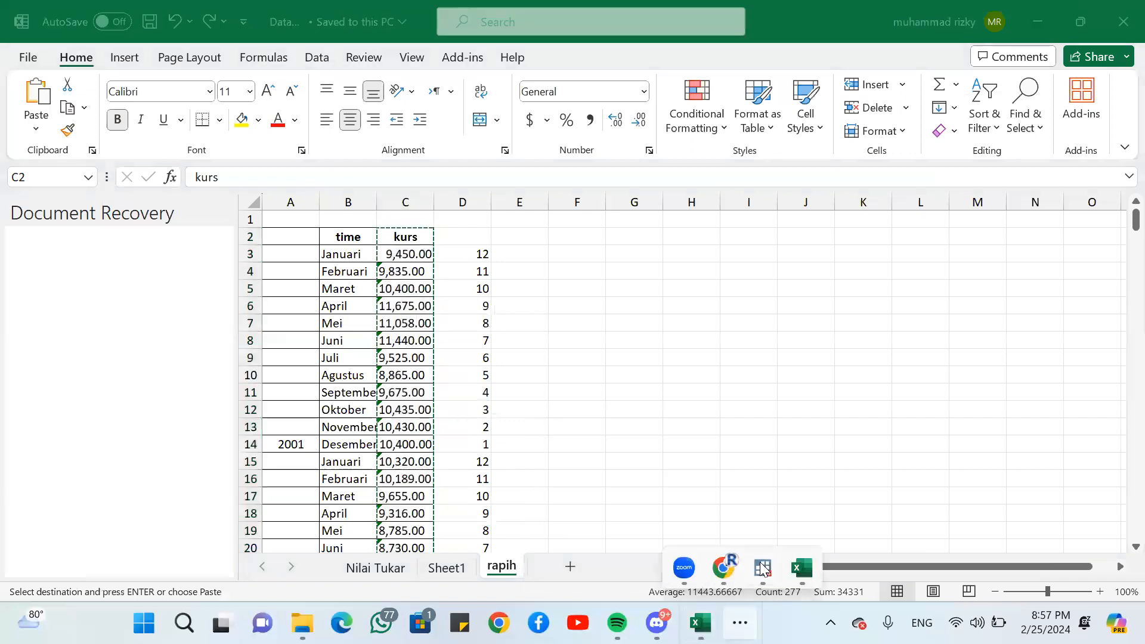
pyautogui.moveTo(763, 568)
pyautogui.click(689, 496)
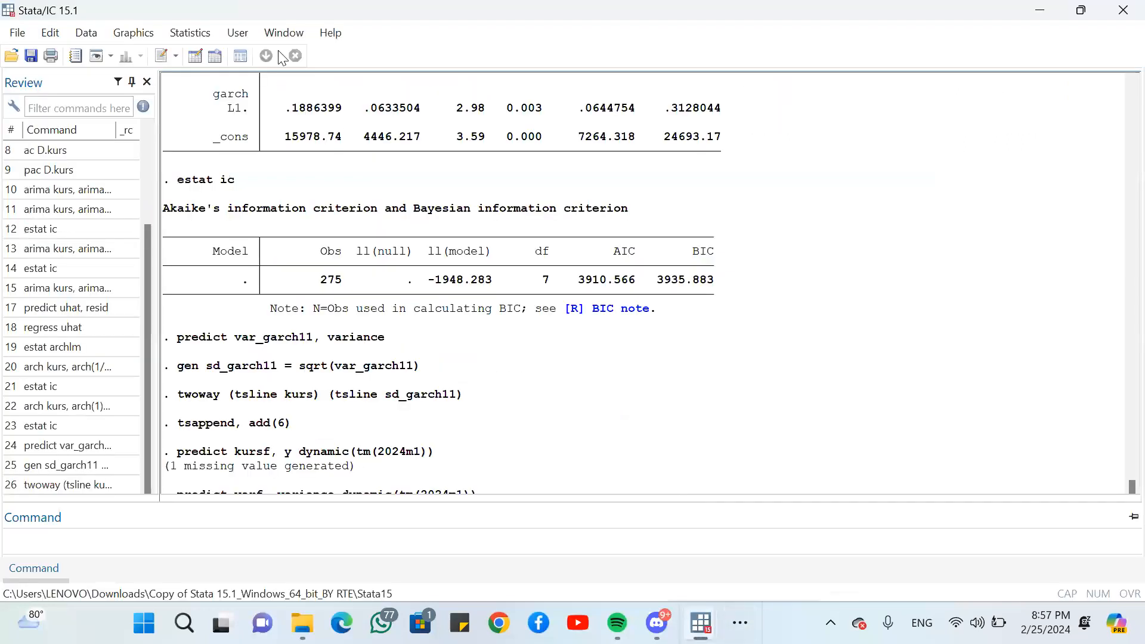
# - Add kursf as a third line to the time-series plot of kurs and sd_garch11, draw the graph and put its window away
pyautogui.click(175, 39)
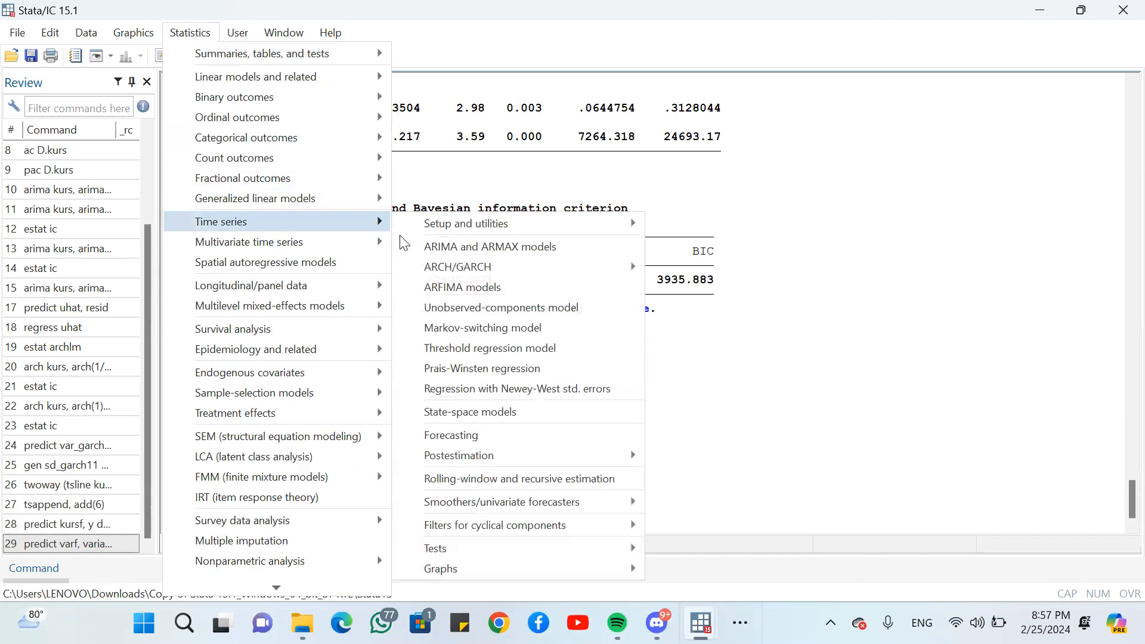
pyautogui.moveTo(148, 37)
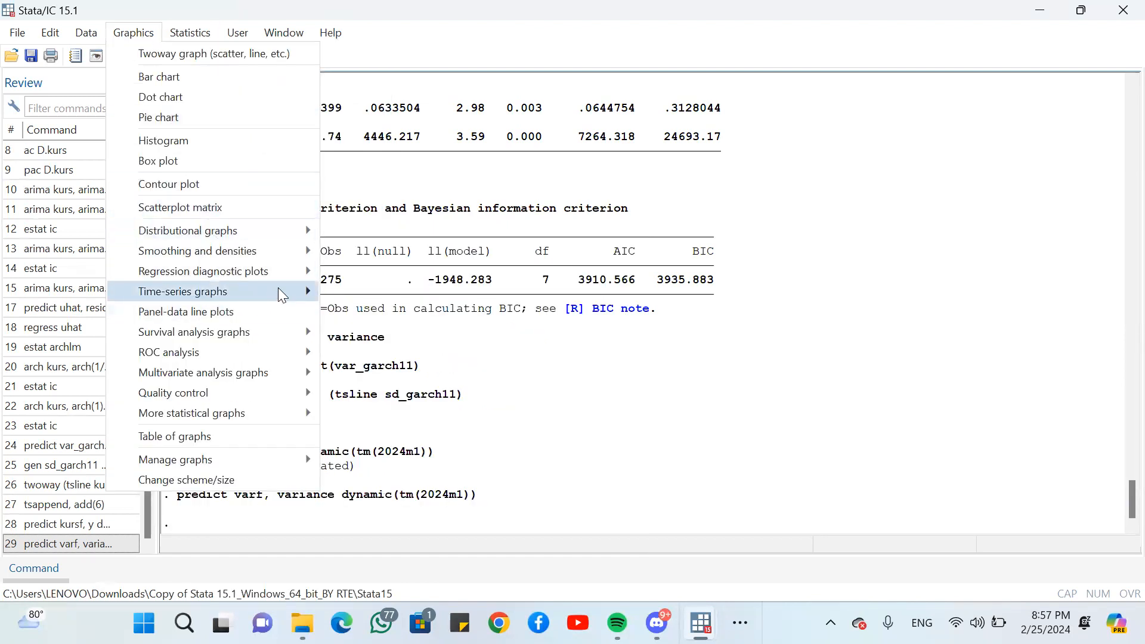
pyautogui.moveTo(279, 291)
pyautogui.click(366, 297)
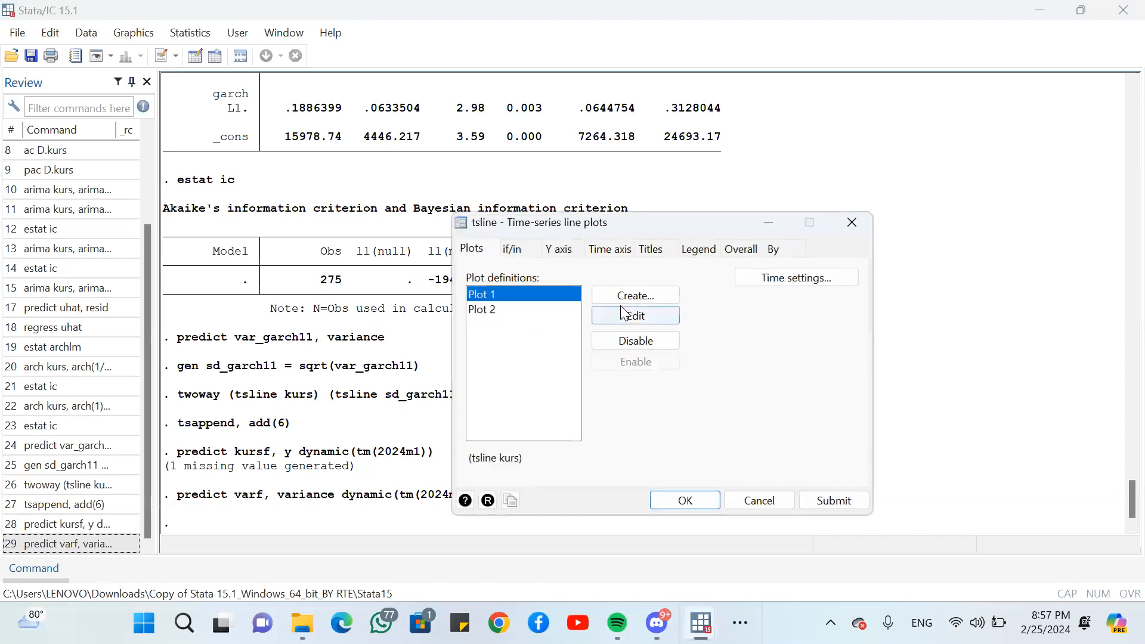
pyautogui.click(622, 296)
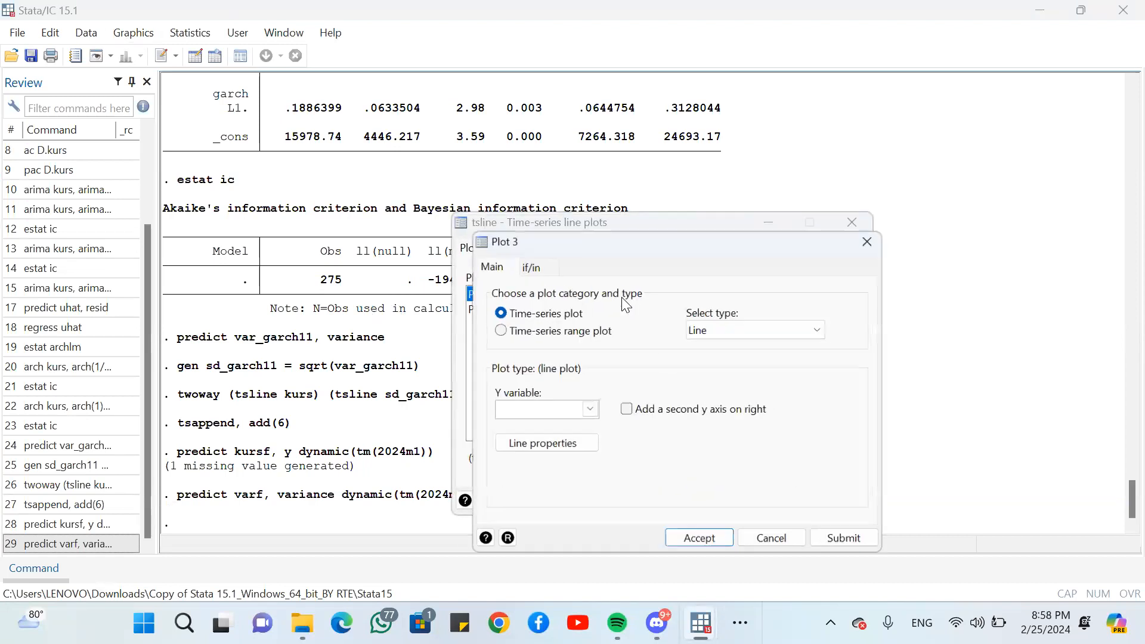
pyautogui.click(593, 411)
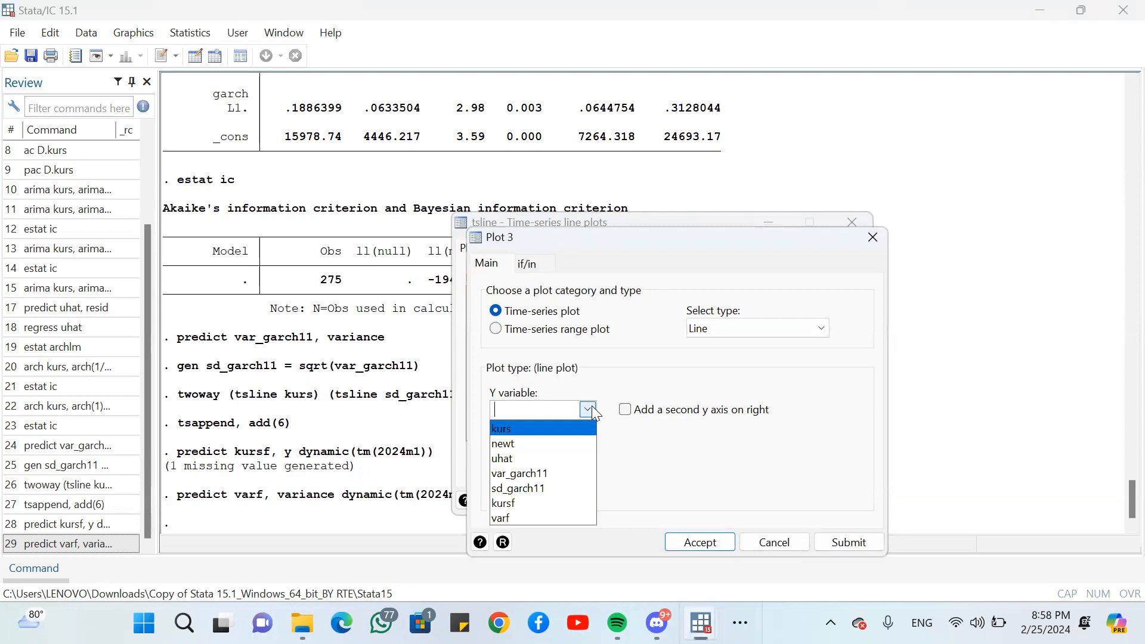
pyautogui.click(518, 503)
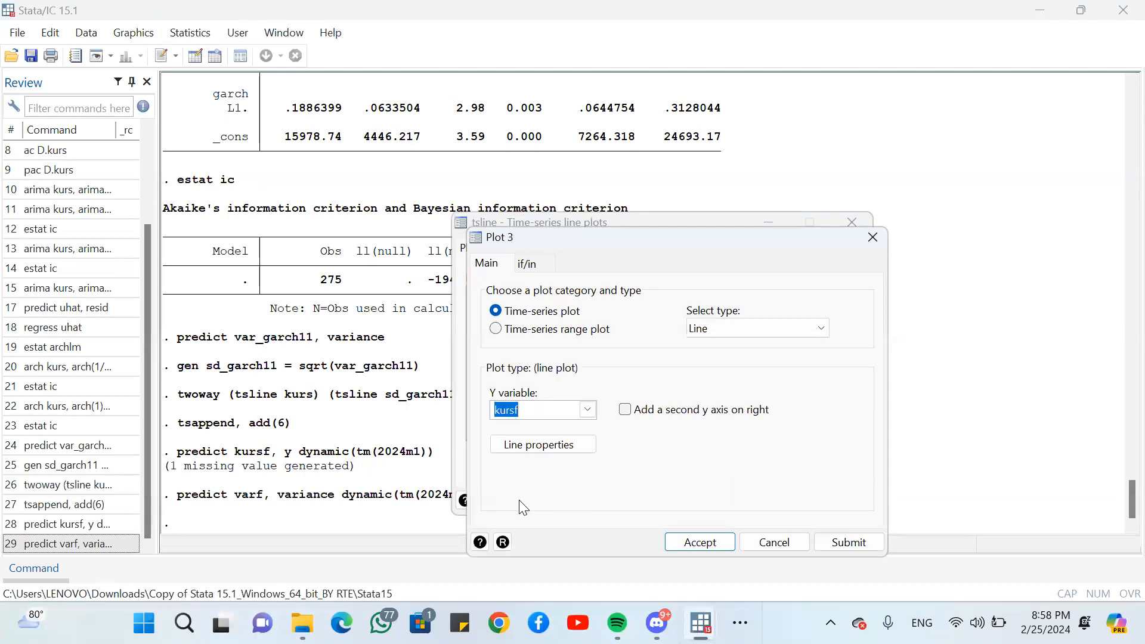
pyautogui.press('Return')
pyautogui.press('Return')
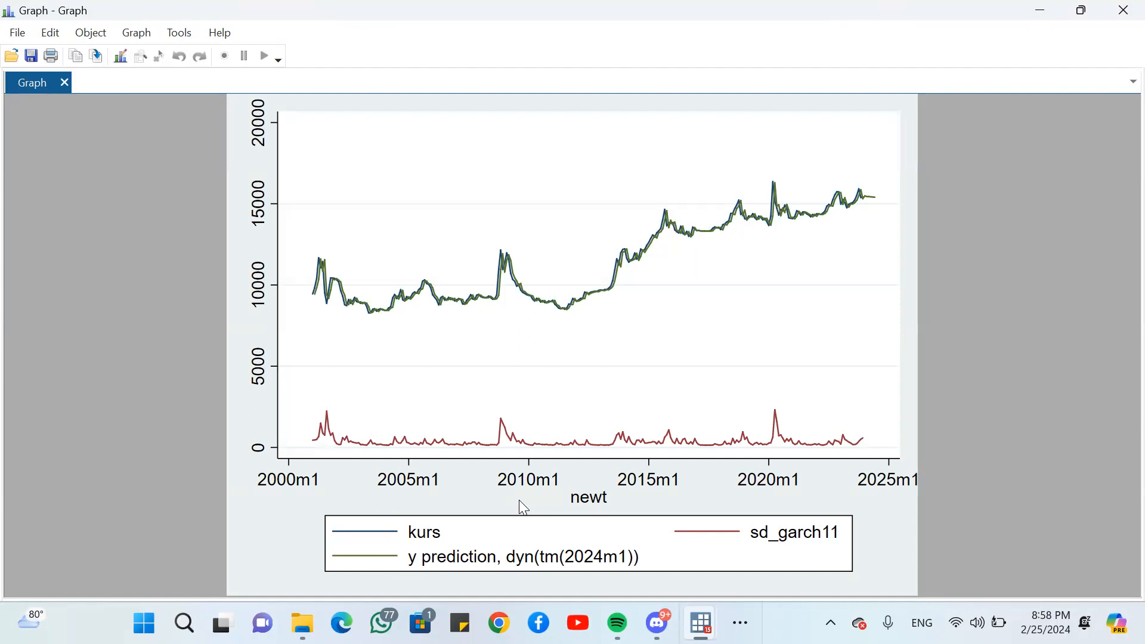
pyautogui.click(1052, 8)
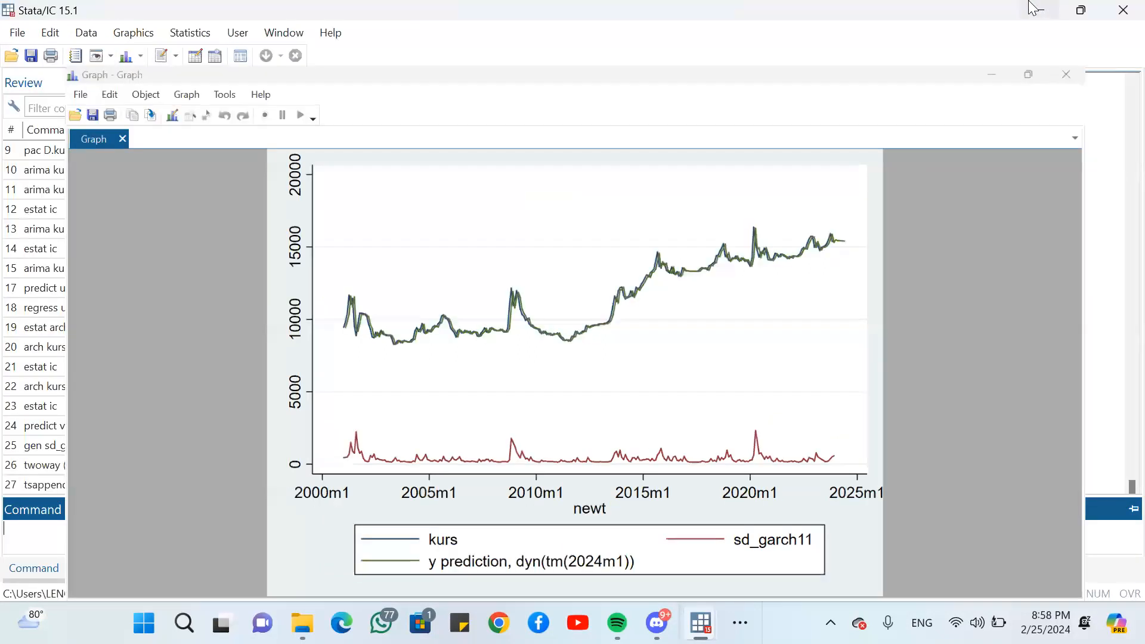
# - Add varf as a fourth line to the time-series line plot and draw the graph
pyautogui.click(134, 34)
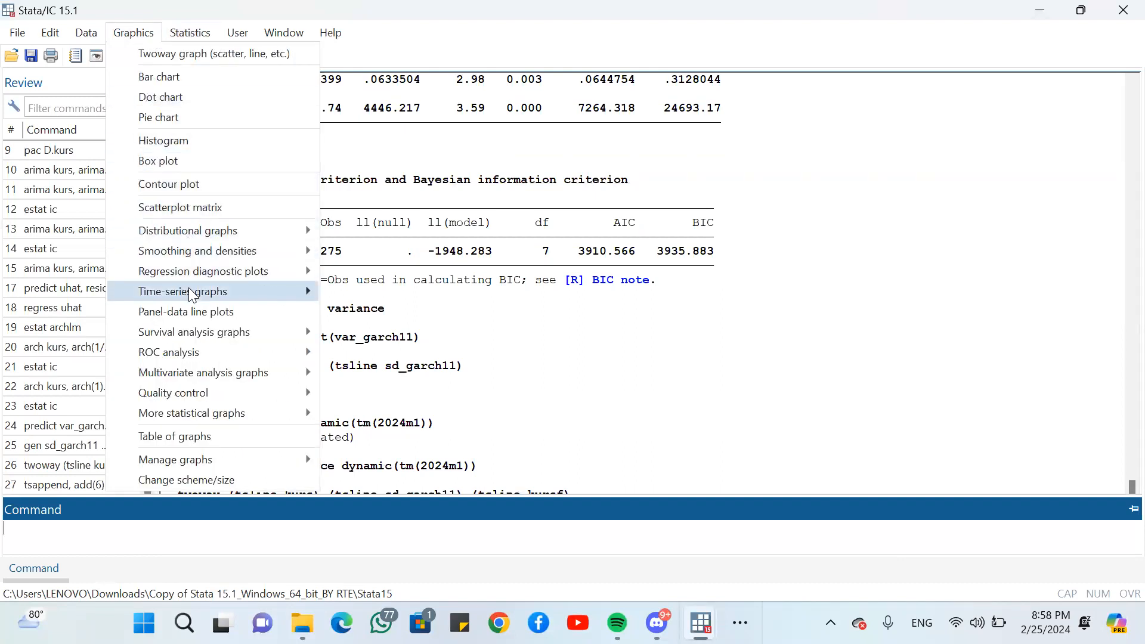
pyautogui.moveTo(258, 292)
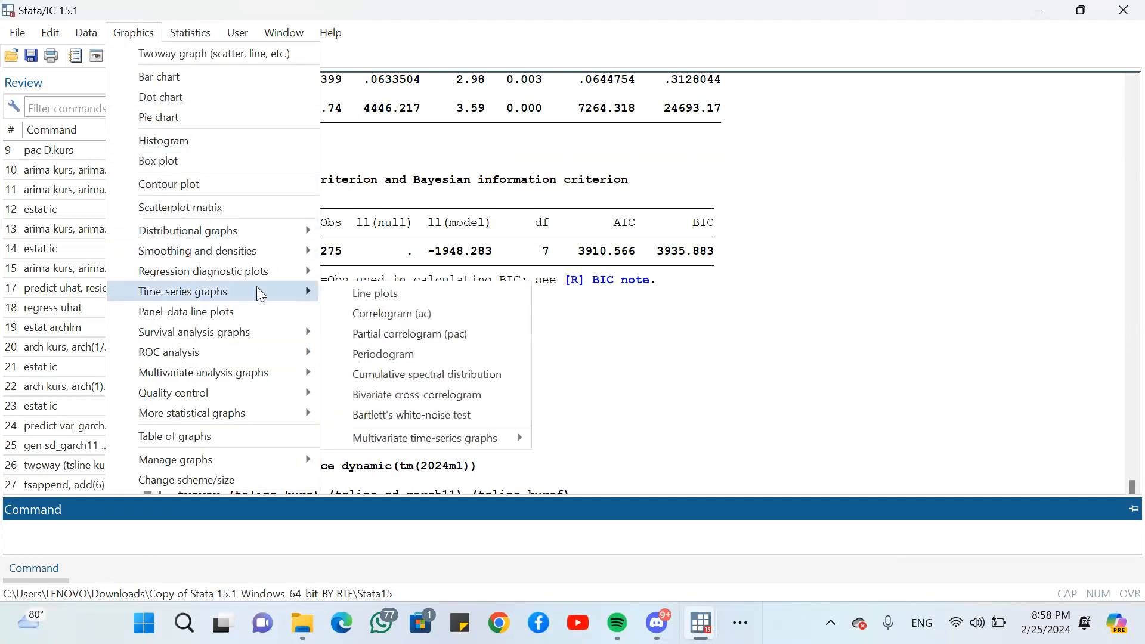
pyautogui.click(400, 296)
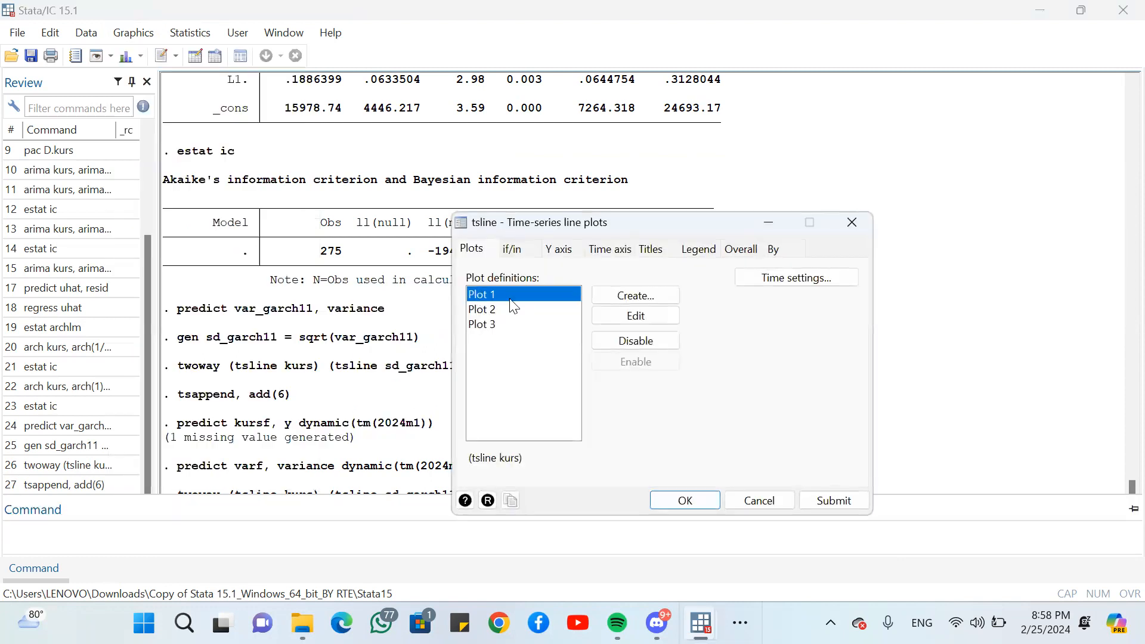
pyautogui.click(622, 297)
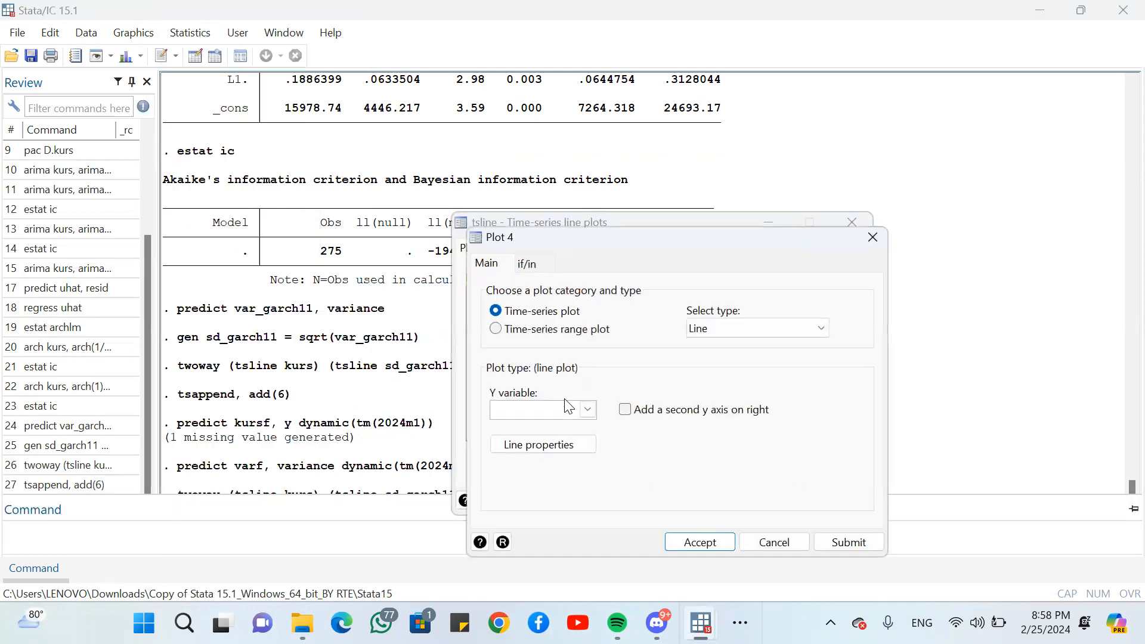
pyautogui.click(587, 409)
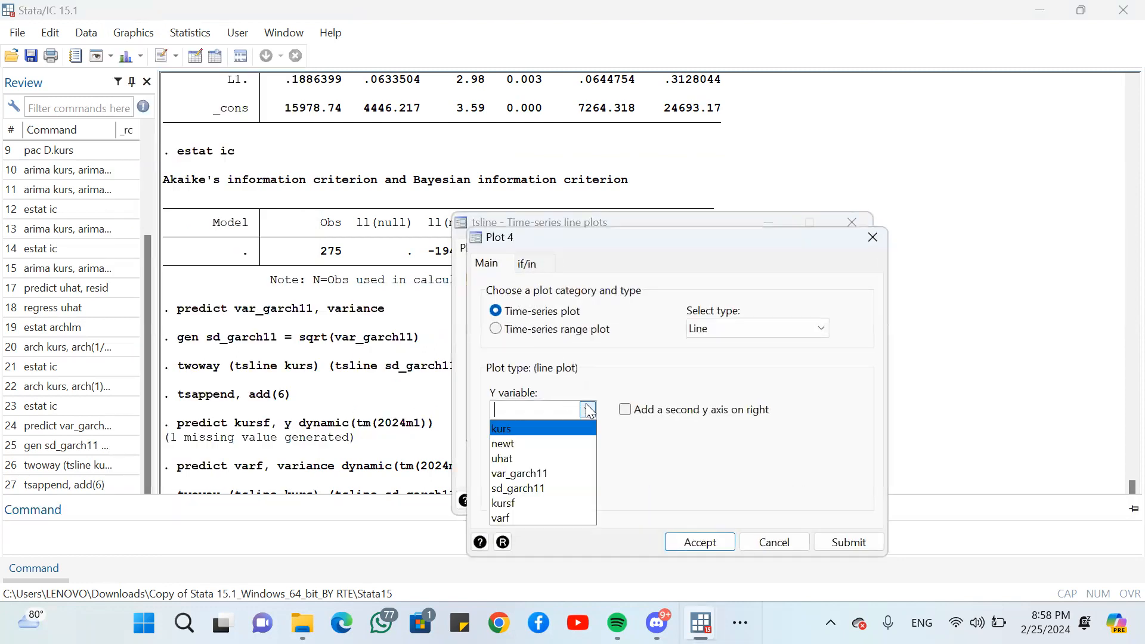
pyautogui.click(523, 515)
pyautogui.press('Return')
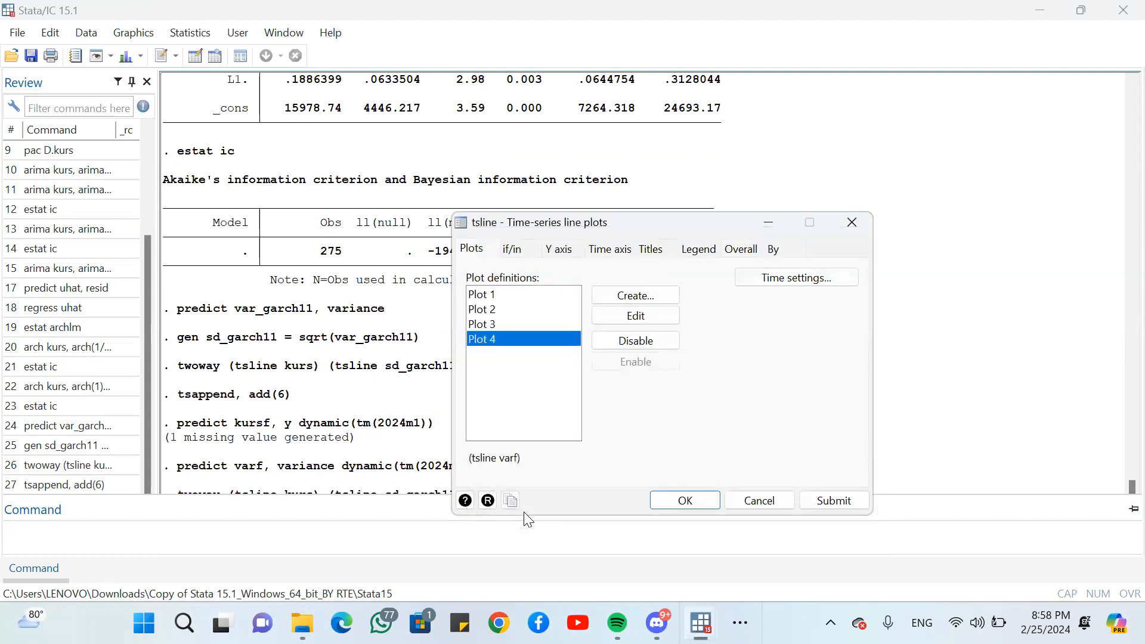
pyautogui.press('Return')
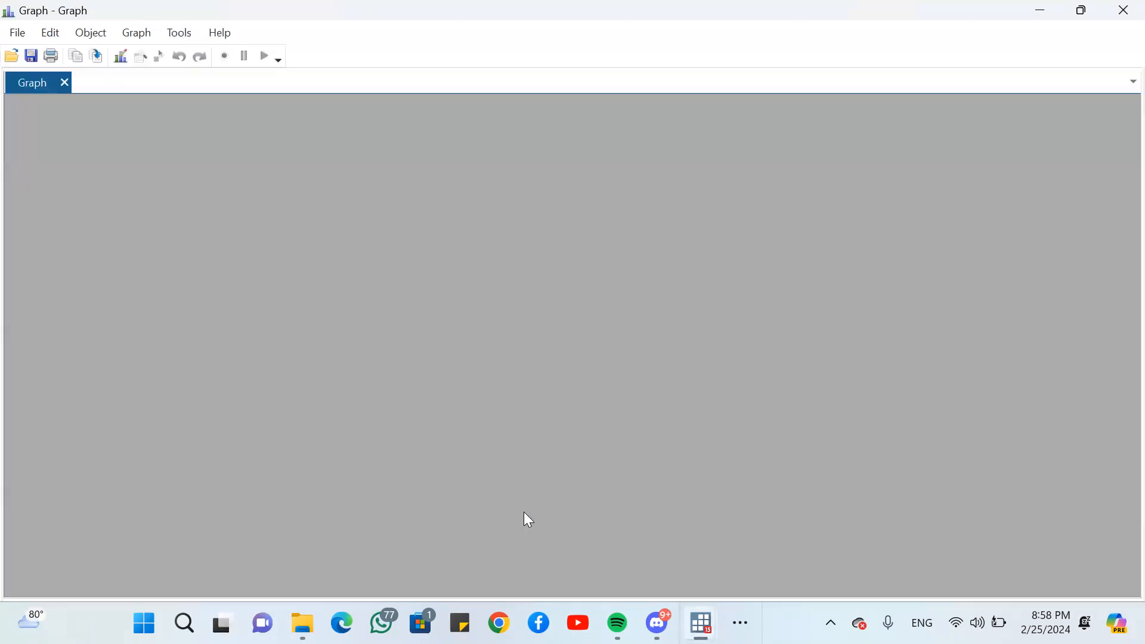